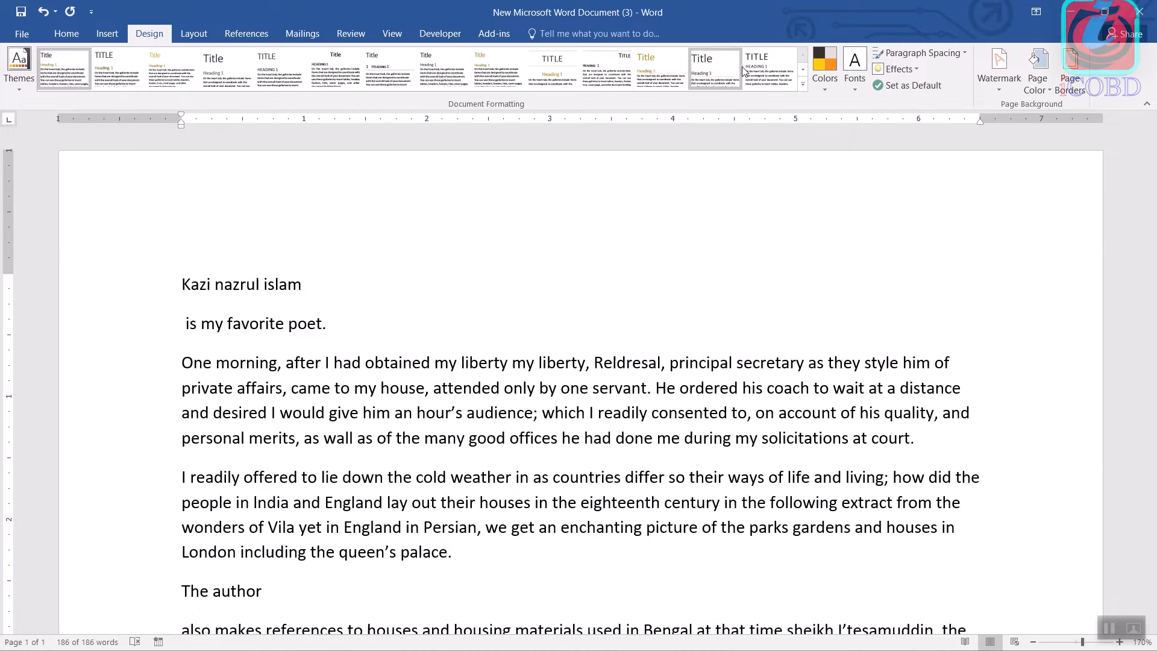
# Browse the built-in style sets and the document themes with their previews on the whole text, without applying a theme
pyautogui.click(802, 87)
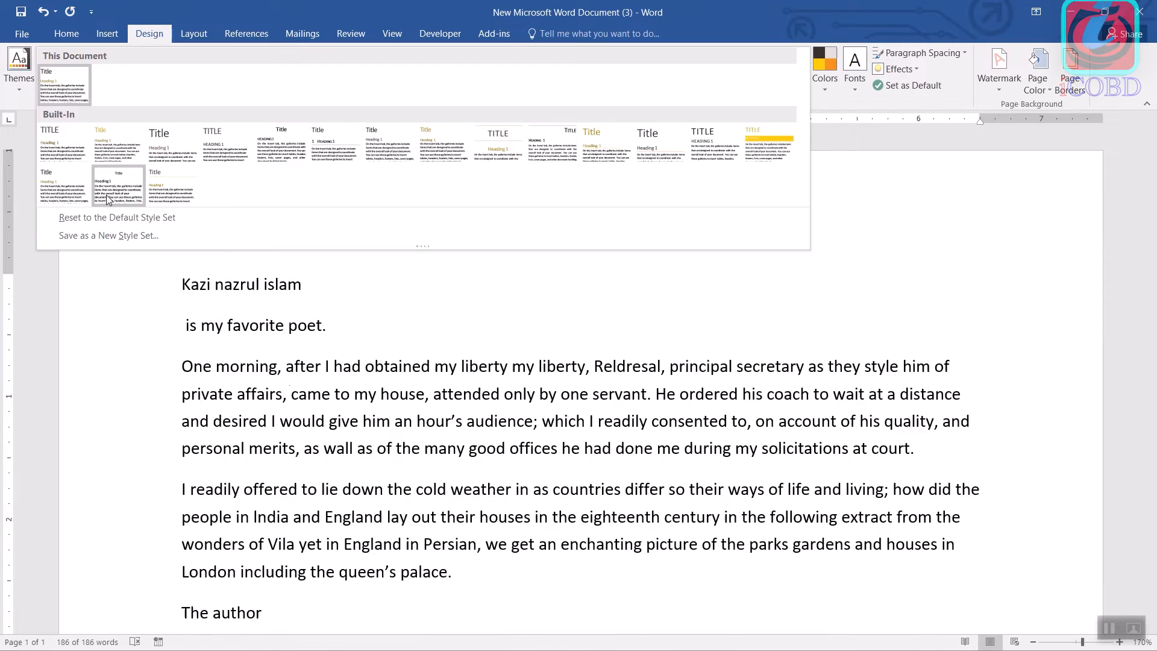
pyautogui.click(104, 200)
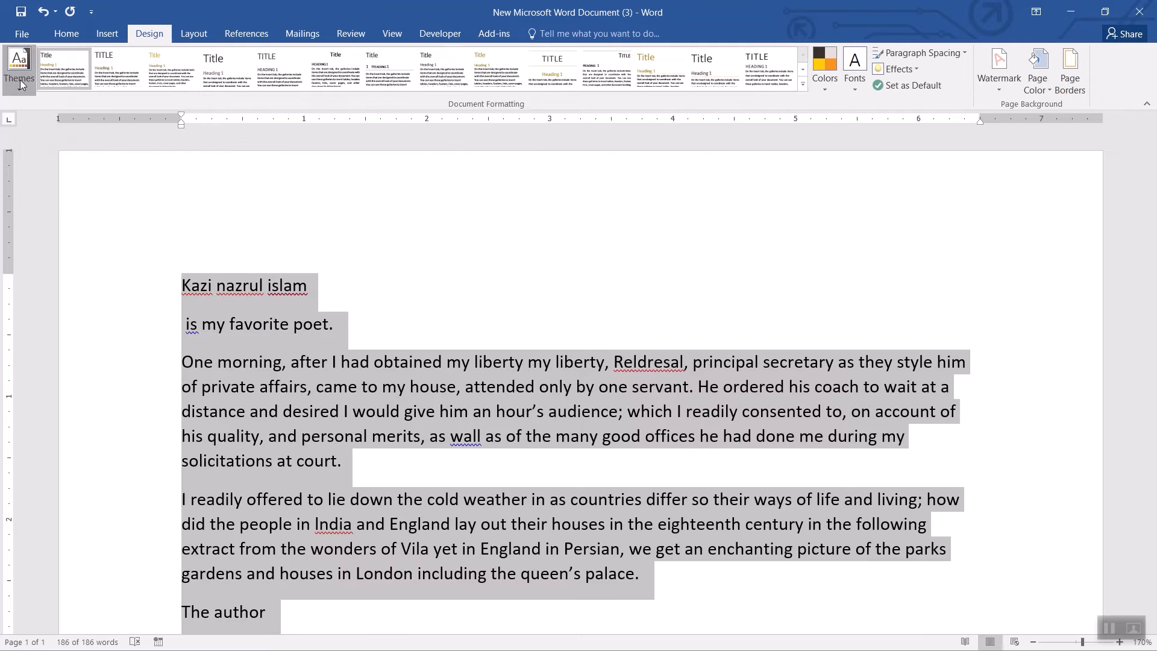
pyautogui.click(20, 84)
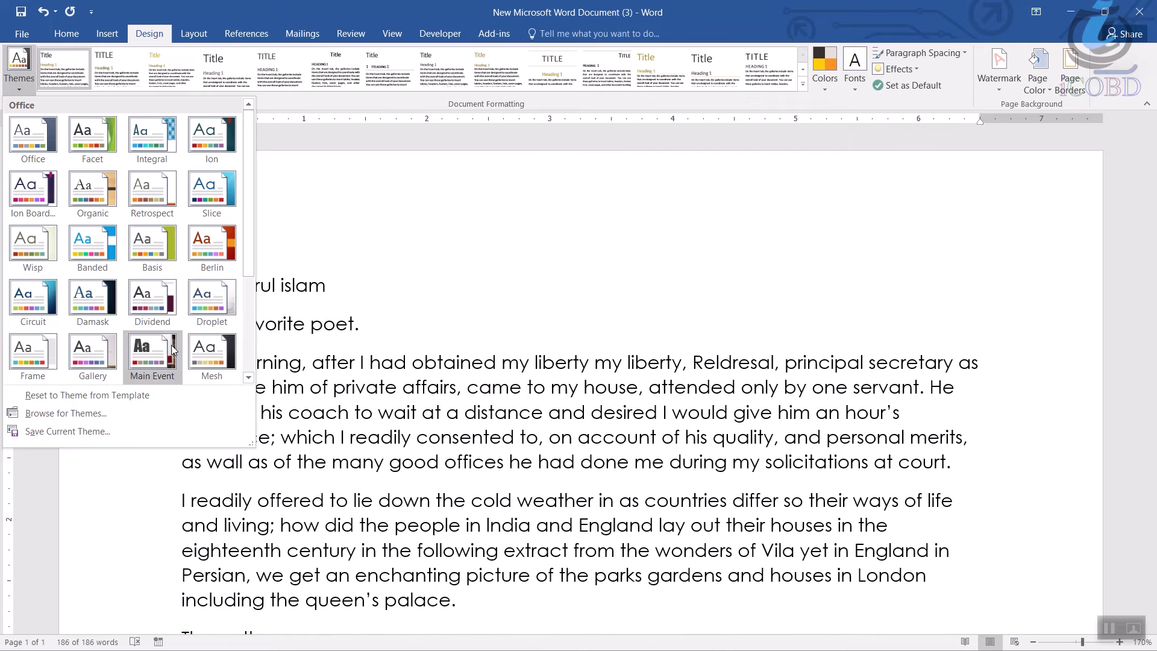
pyautogui.moveTo(246, 208); pyautogui.dragTo(246, 309)
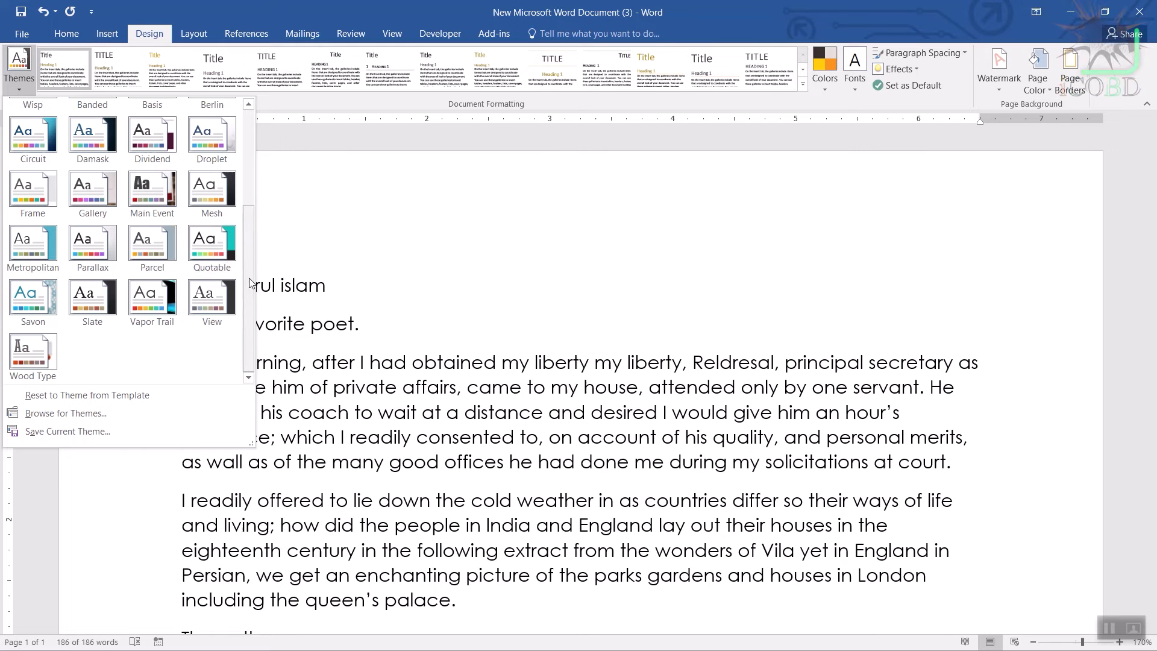
pyautogui.scroll(3, 180, 211)
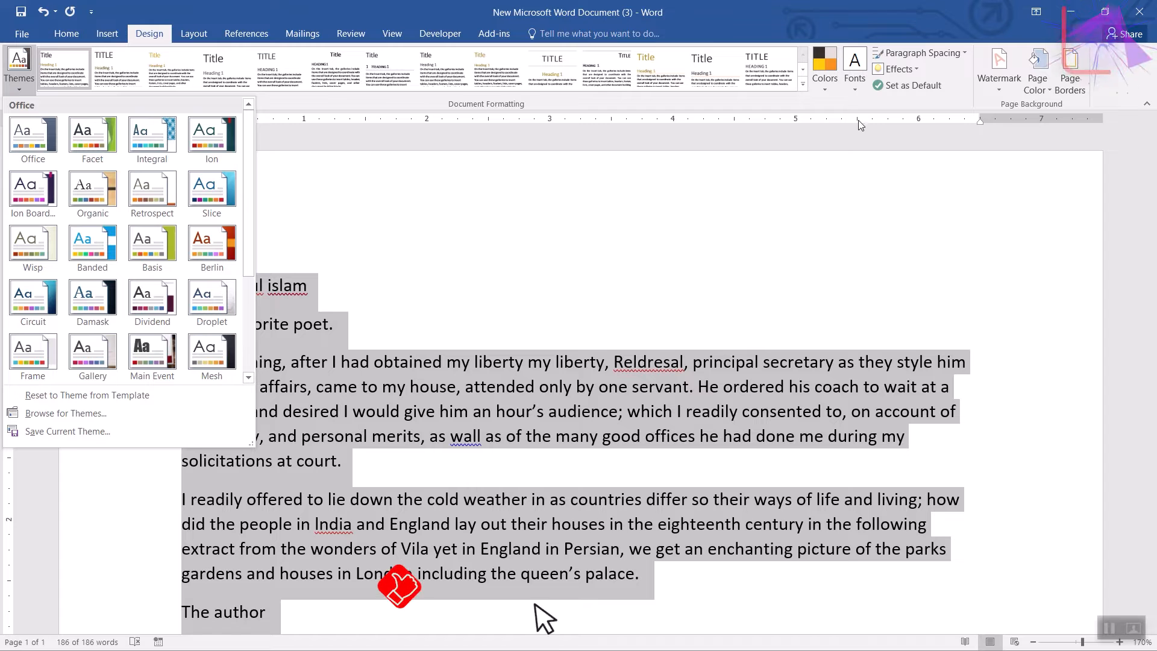
pyautogui.press('Escape')
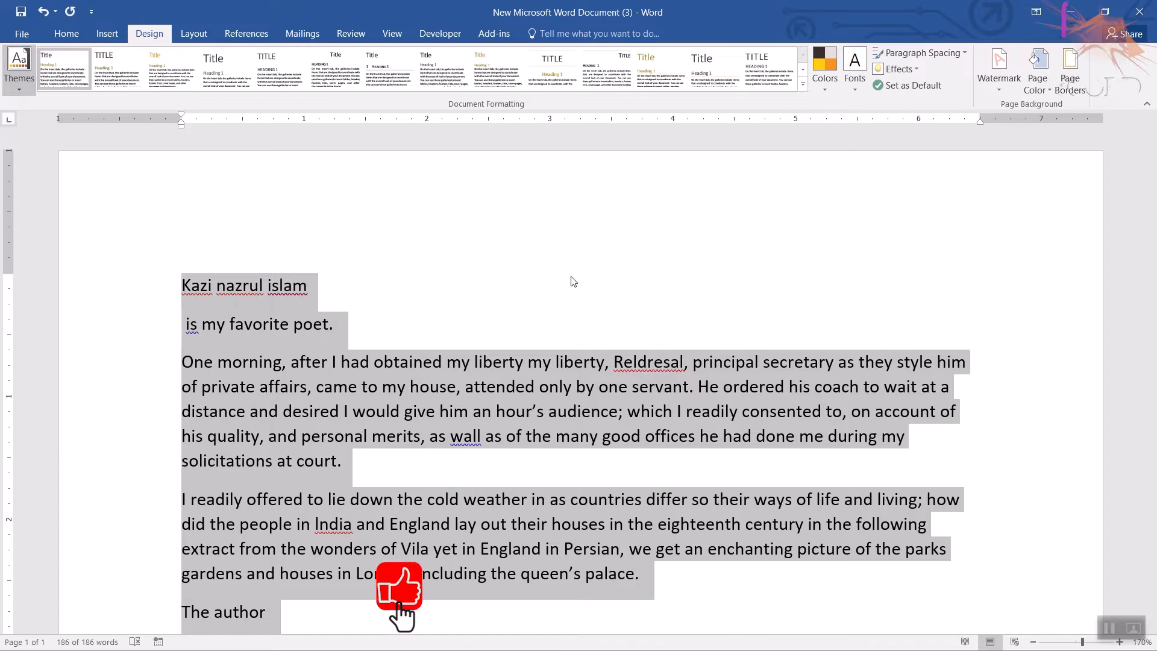
# Try the Violet II and Violet theme colors on the document and undo both color changes
pyautogui.click(839, 88)
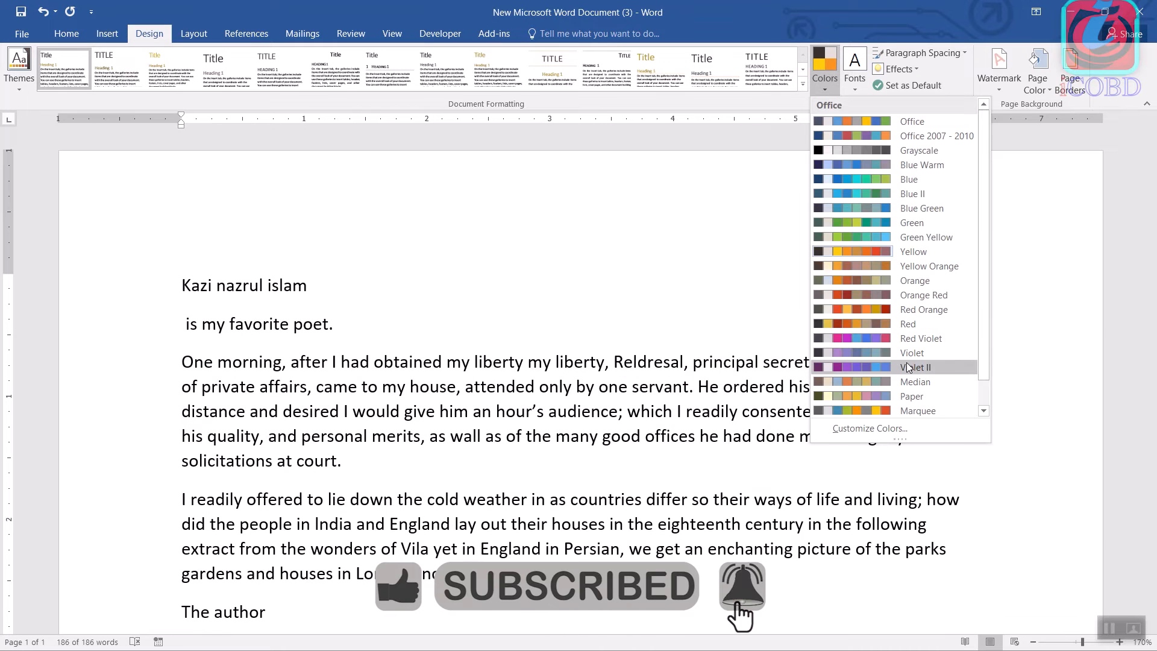
pyautogui.click(908, 367)
pyautogui.click(711, 398)
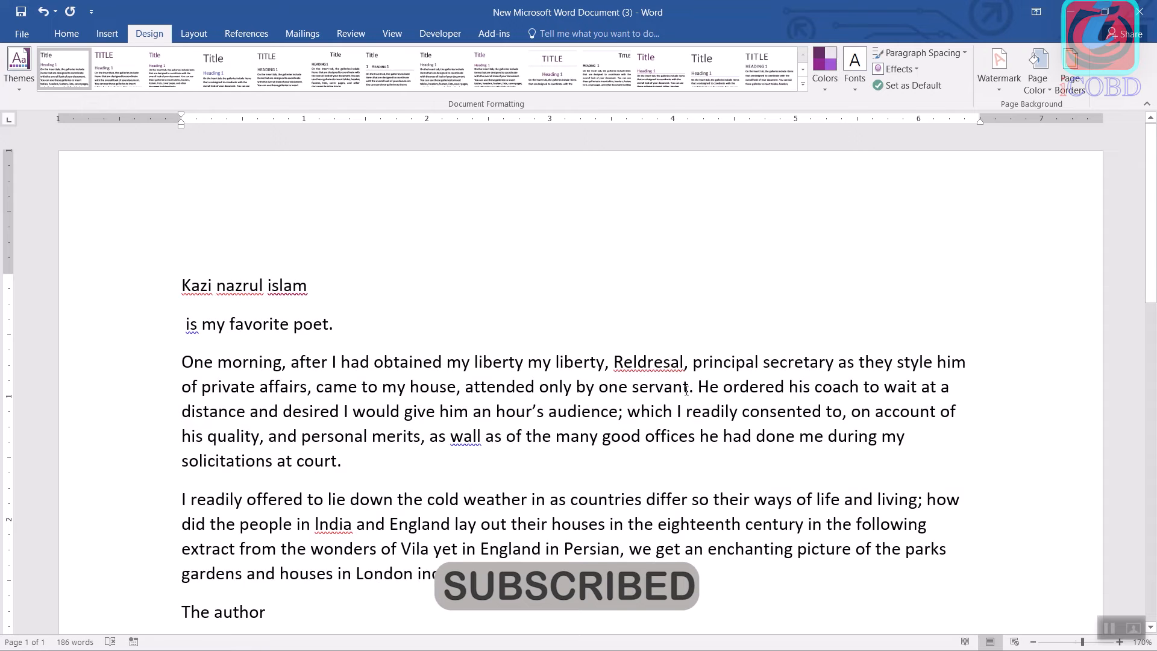
pyautogui.click(823, 90)
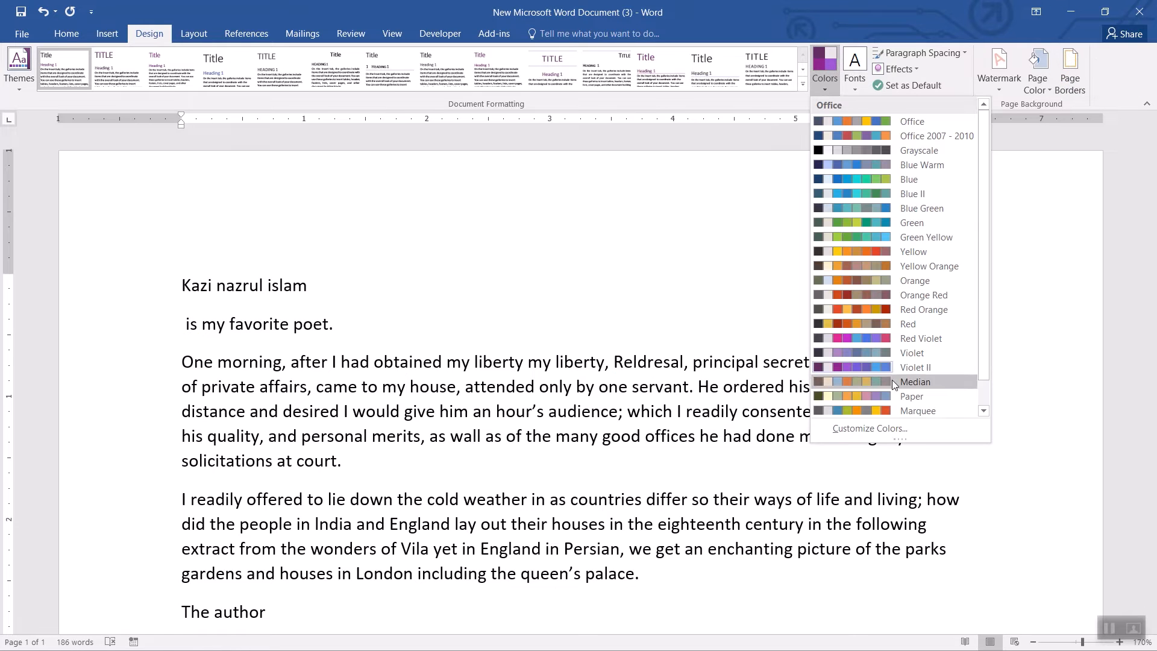
pyautogui.scroll(-1, 982, 356)
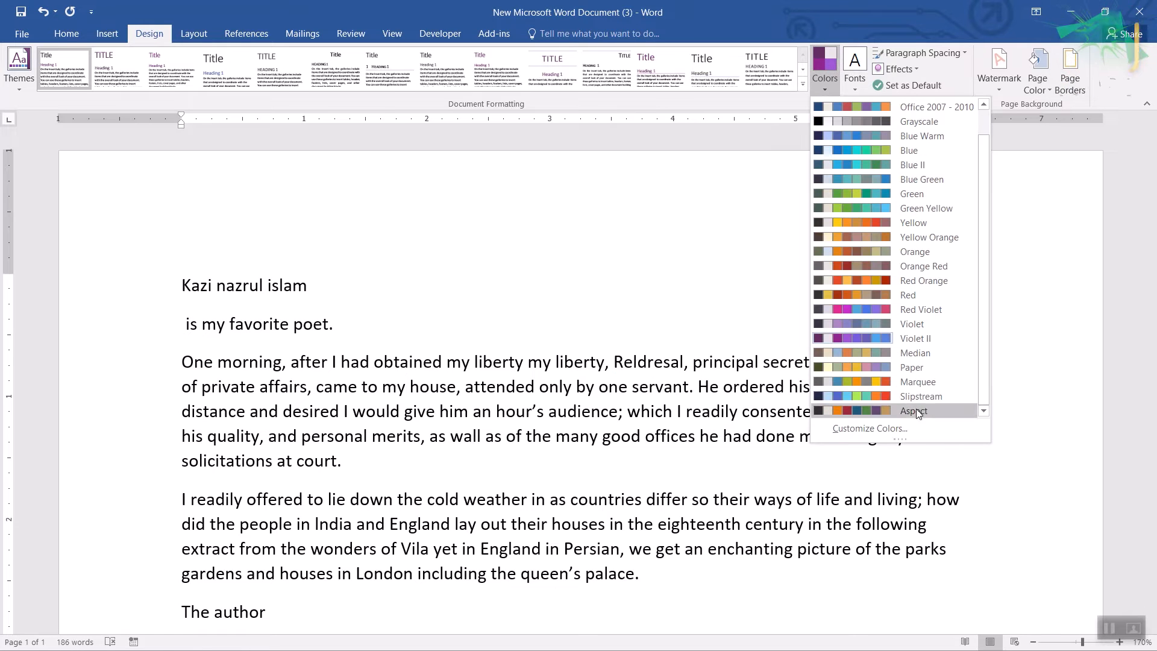
pyautogui.click(862, 324)
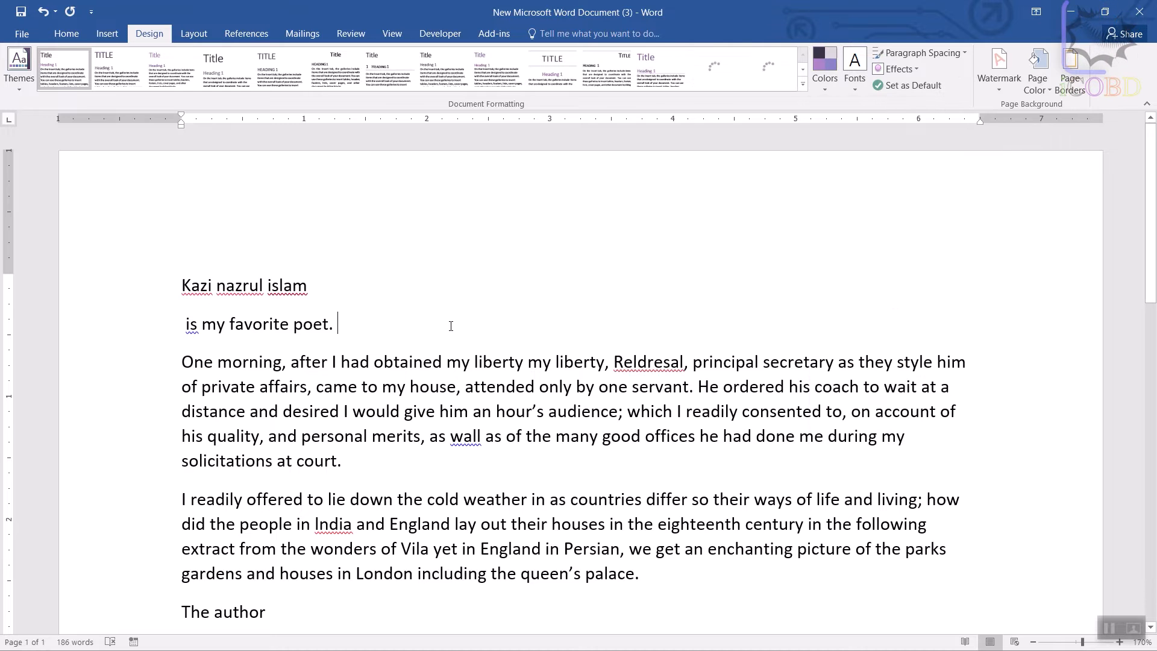
pyautogui.hotkey('ctrl', 'z')
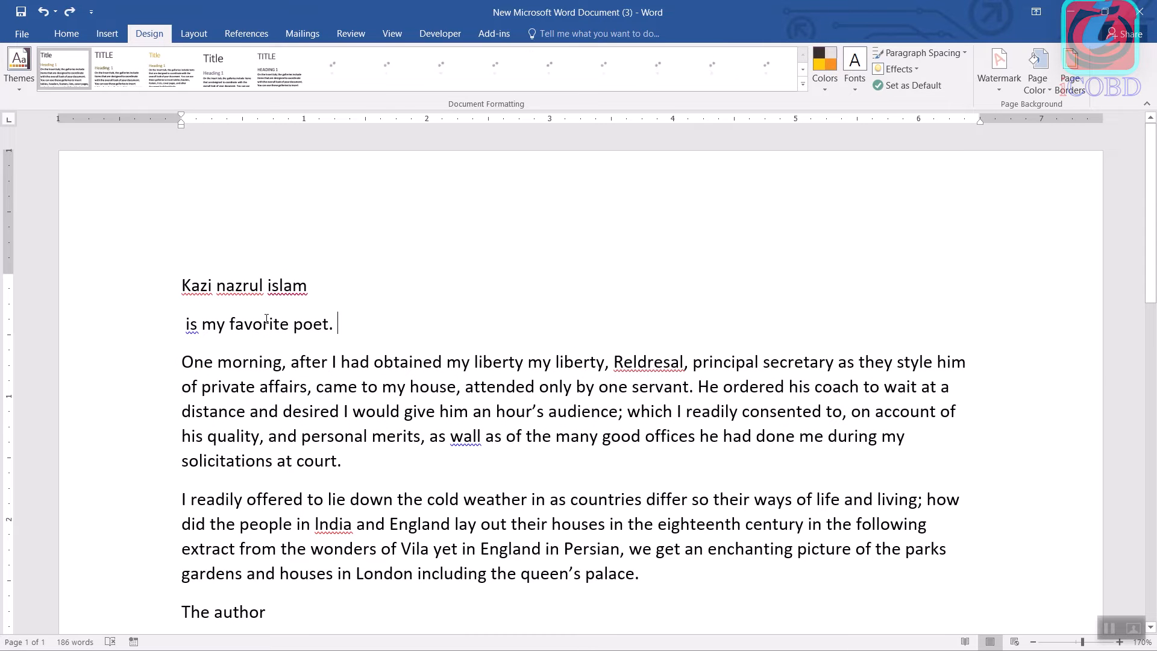
# Apply the Title style to the document's first line with the poet's name
pyautogui.click(66, 34)
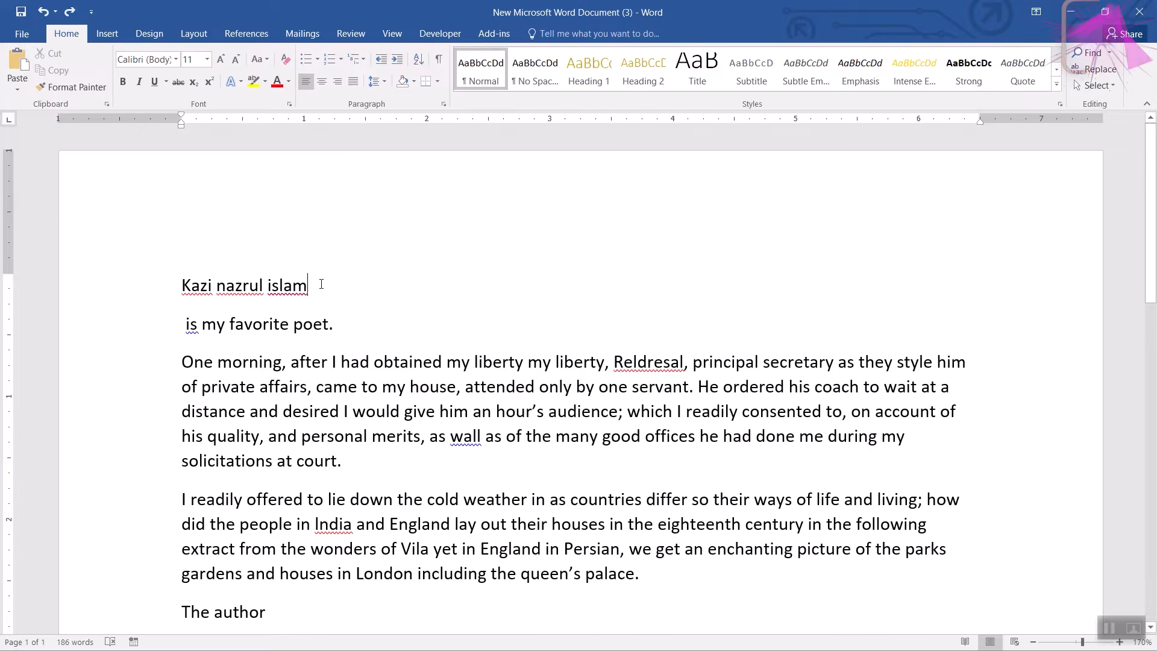
pyautogui.moveTo(321, 284); pyautogui.dragTo(178, 279)
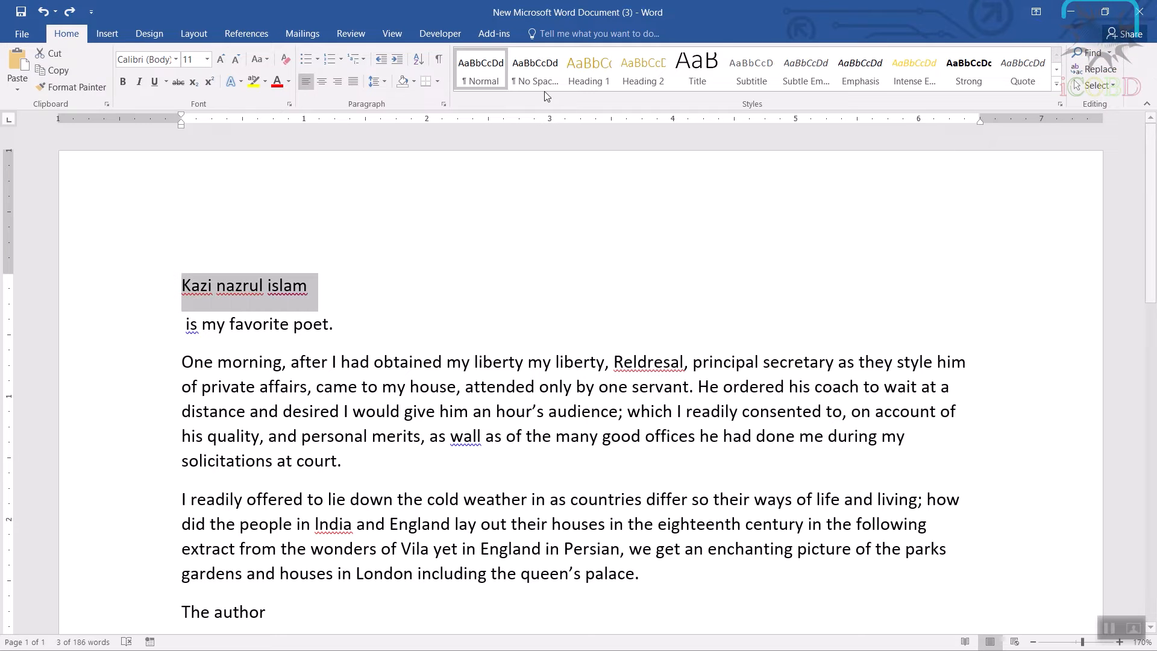
pyautogui.click(709, 77)
pyautogui.click(573, 406)
# Apply the Subtle Emphasis style to the line "is my favorite poet."
pyautogui.moveTo(309, 345); pyautogui.dragTo(332, 345)
pyautogui.click(806, 71)
pyautogui.click(580, 456)
# Apply the Strong style to the whole paragraph beginning "One morning, after I had obtained my liberty"
pyautogui.scroll(-2, 713, 455)
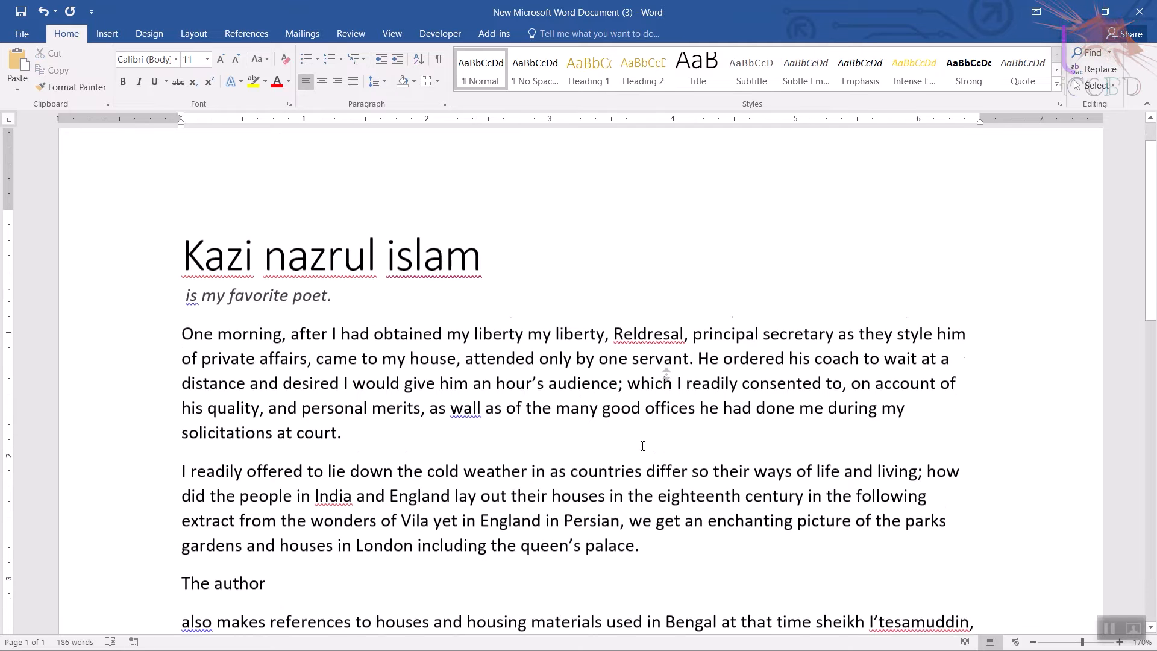
pyautogui.moveTo(191, 308); pyautogui.dragTo(350, 416)
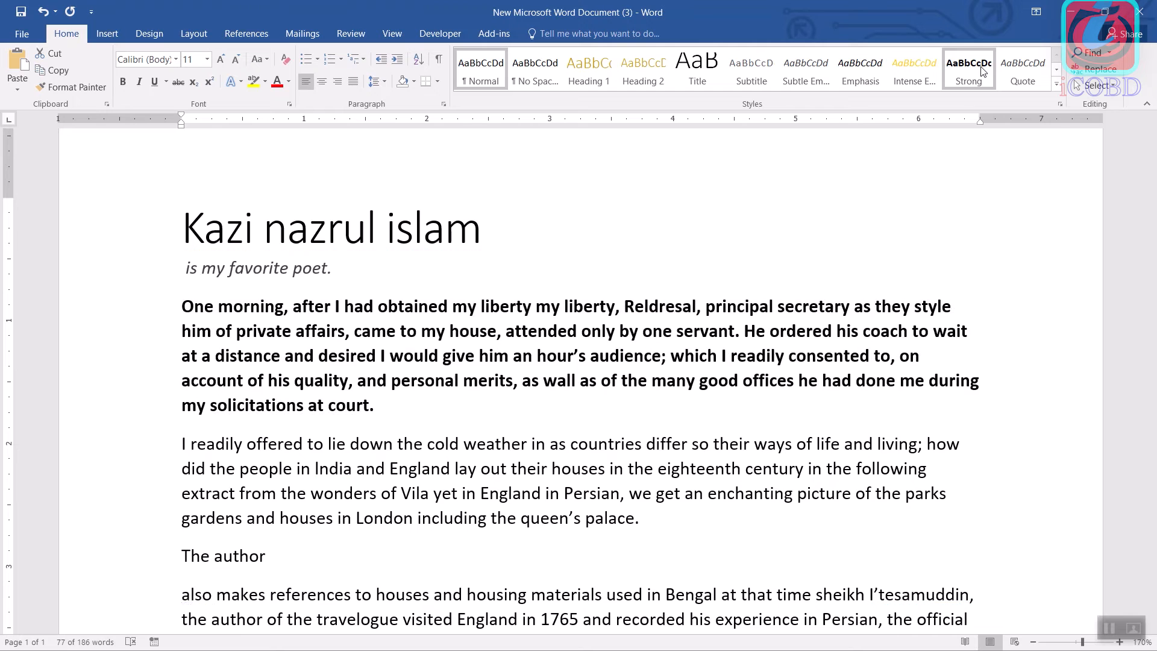
pyautogui.click(982, 71)
pyautogui.click(628, 469)
# Apply the Quote style to the paragraph beginning "I readily offered to lie down"
pyautogui.scroll(-1, 709, 459)
pyautogui.scroll(-3, 708, 459)
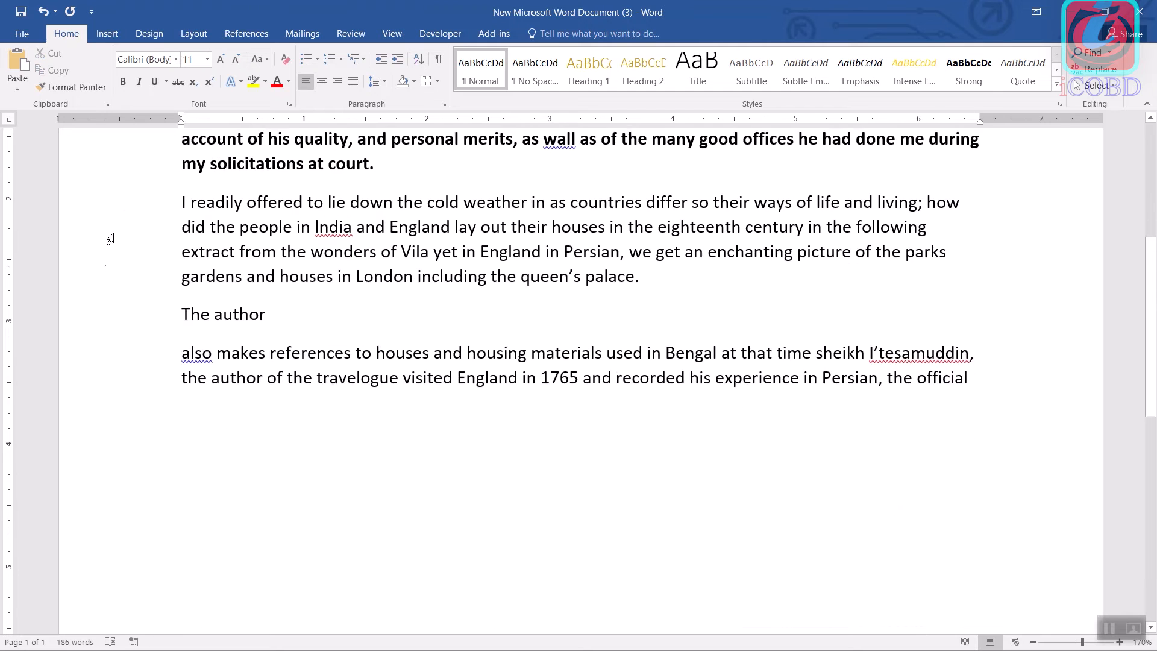
pyautogui.scroll(2, 239, 317)
pyautogui.moveTo(182, 330); pyautogui.dragTo(660, 422)
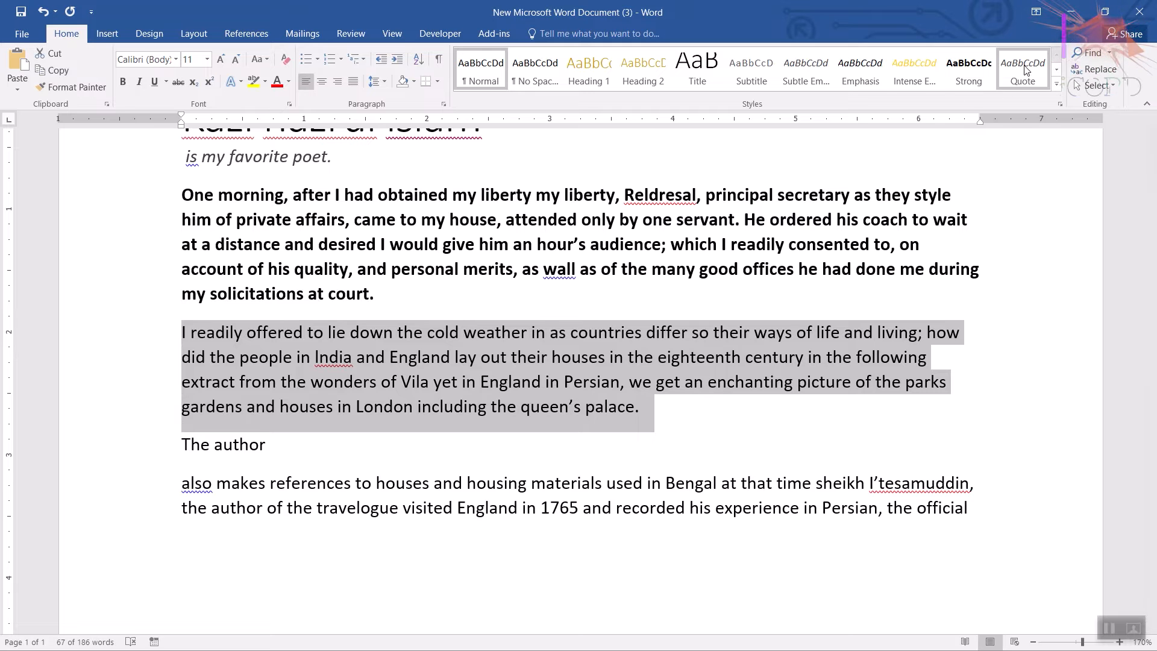
pyautogui.click(1023, 71)
pyautogui.click(674, 455)
# Apply the Subtle Reference style to the line "The author"
pyautogui.scroll(-1, 669, 448)
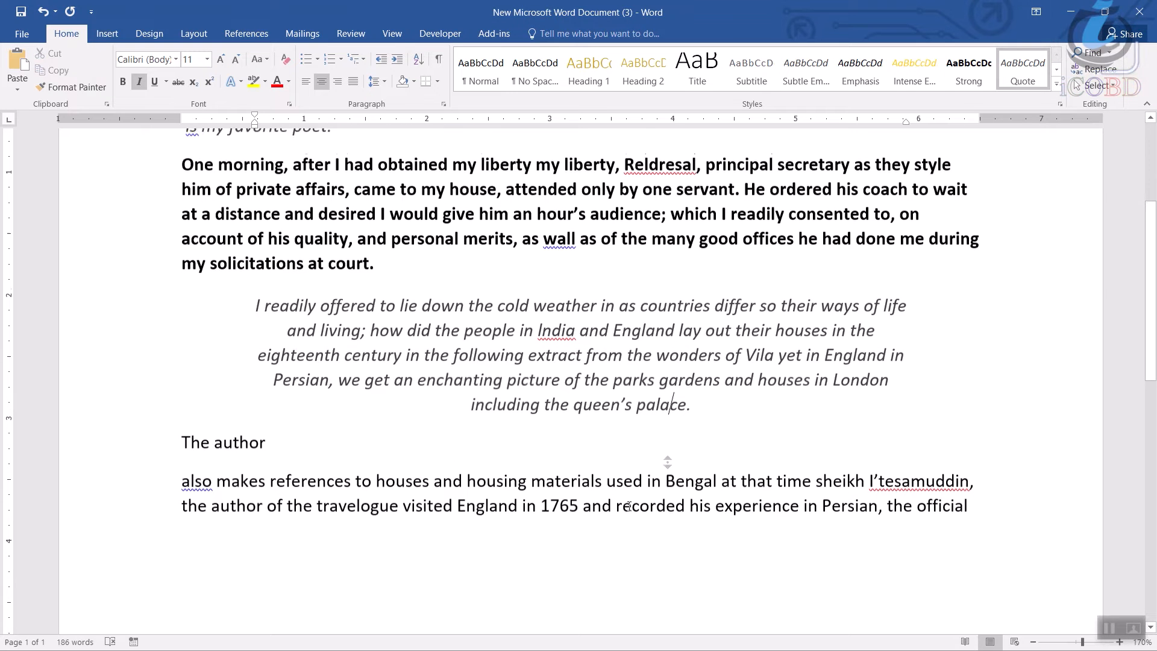
pyautogui.moveTo(184, 427); pyautogui.dragTo(270, 429)
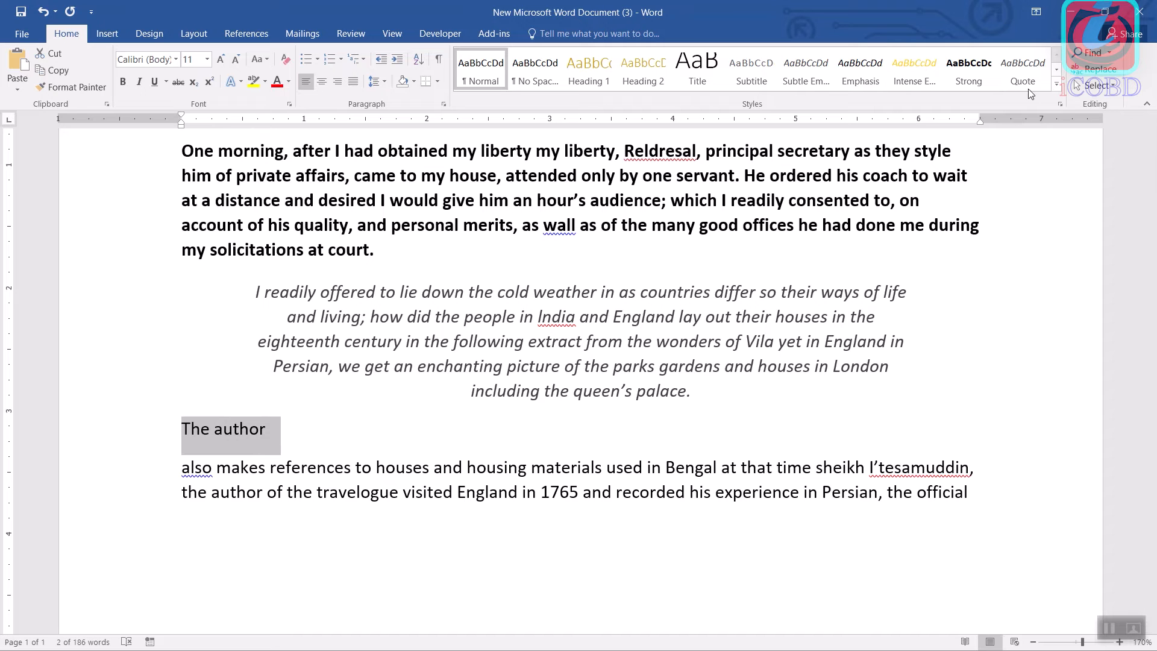
pyautogui.click(1056, 88)
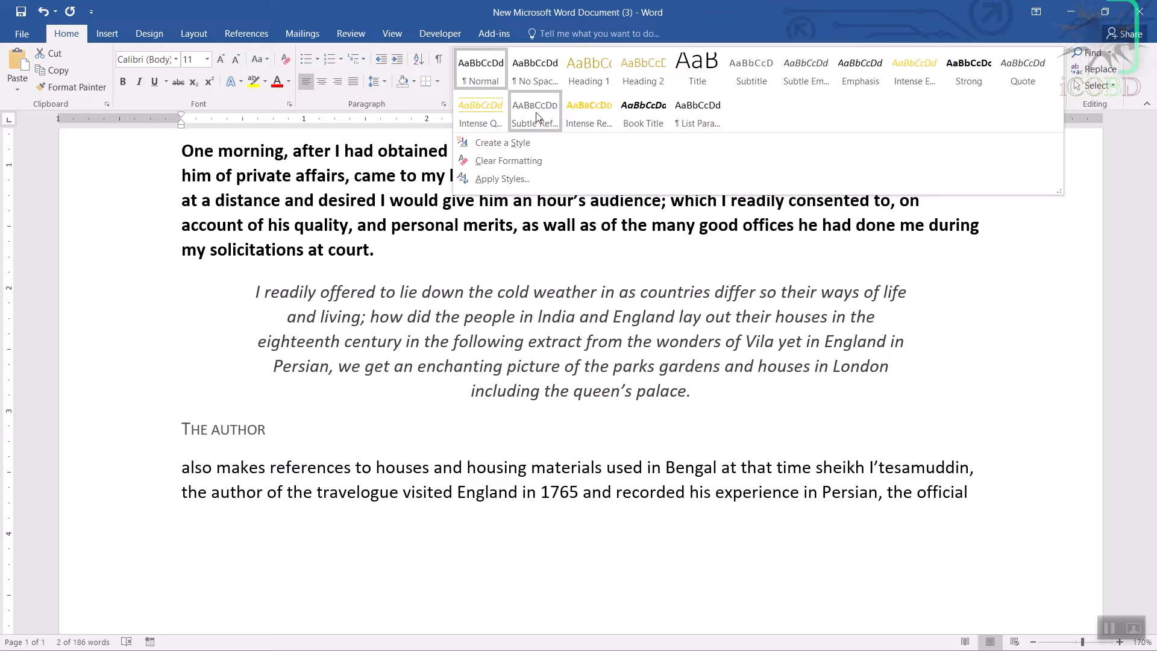
pyautogui.press('Escape')
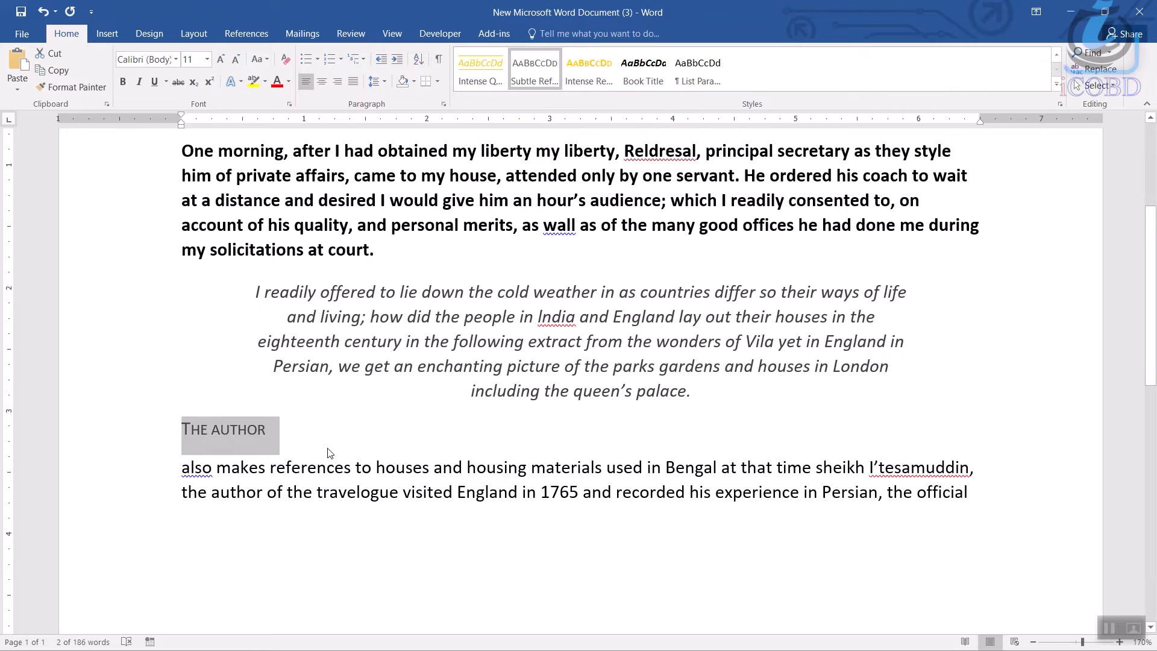
pyautogui.click(369, 450)
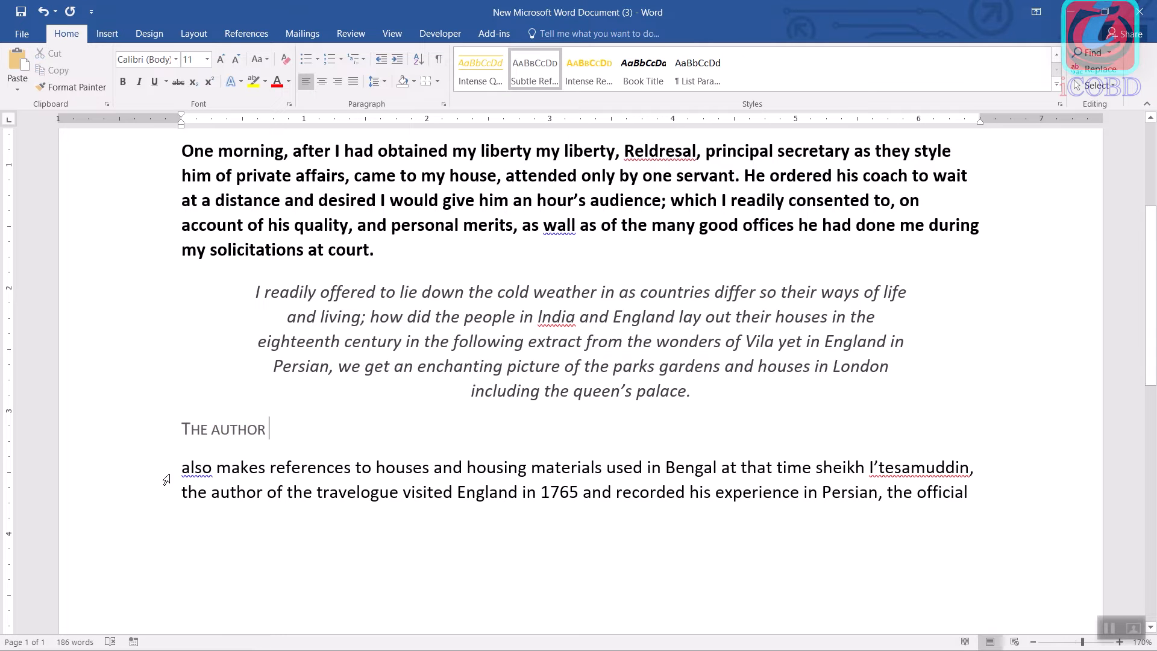
# Apply the Book Title style to the last paragraph, beginning "also makes references to houses"
pyautogui.moveTo(178, 468); pyautogui.dragTo(1052, 487)
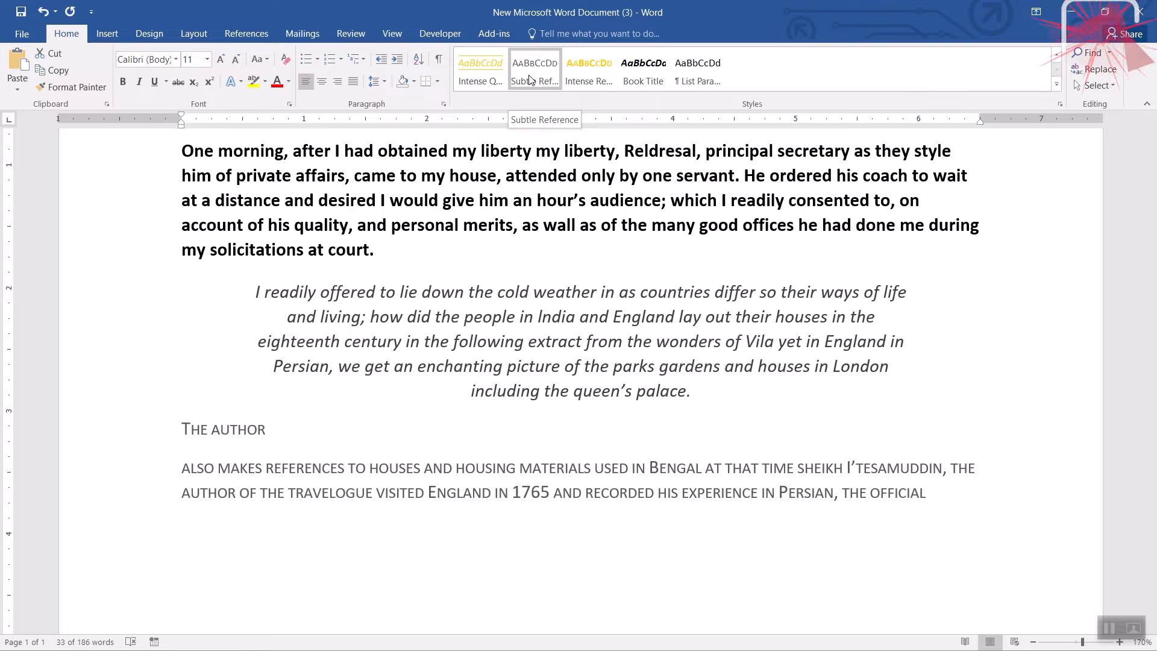
pyautogui.click(658, 83)
pyautogui.click(462, 526)
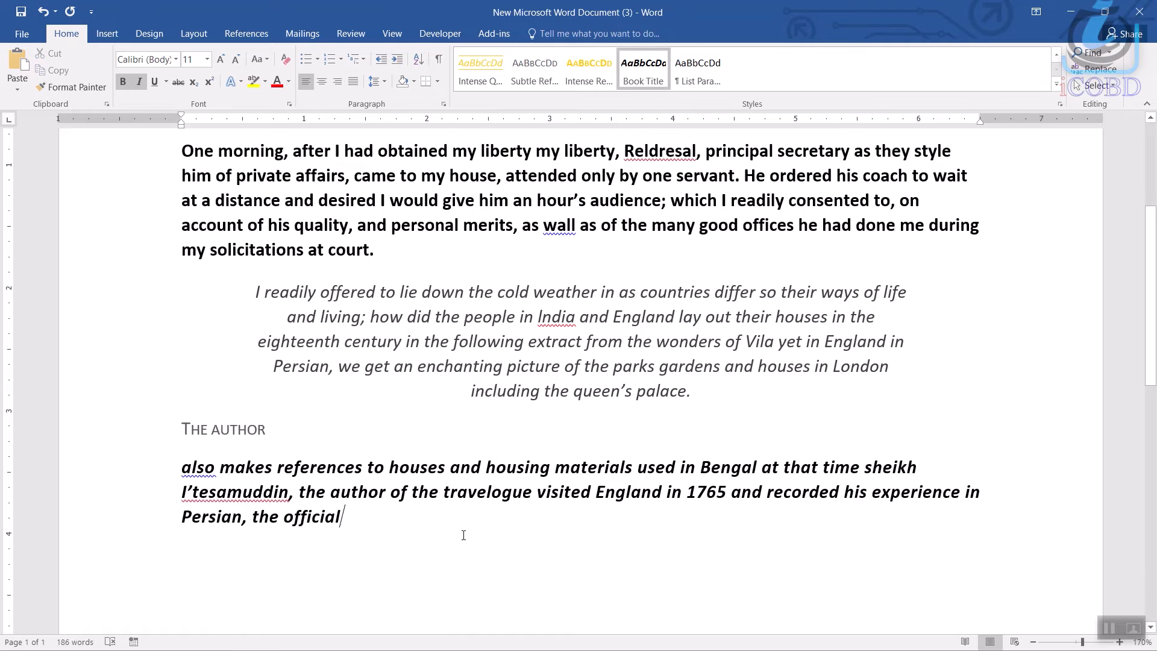
# Review the styled document and preview document themes such as Frame on it without applying one
pyautogui.scroll(4, 473, 448)
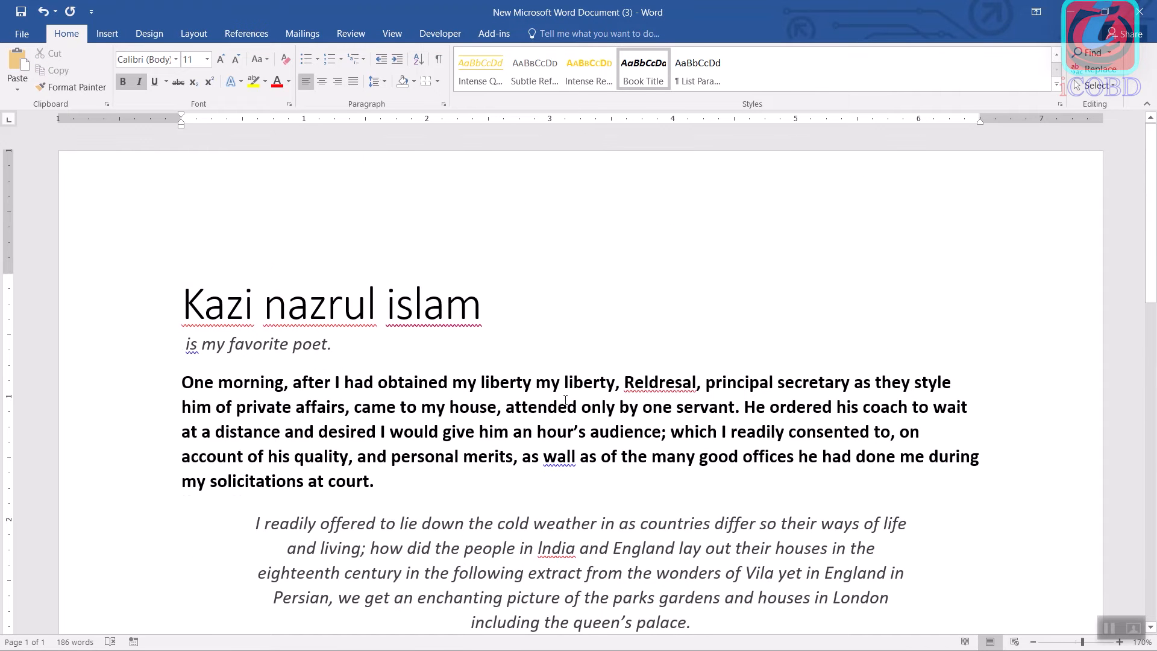
pyautogui.click(1056, 59)
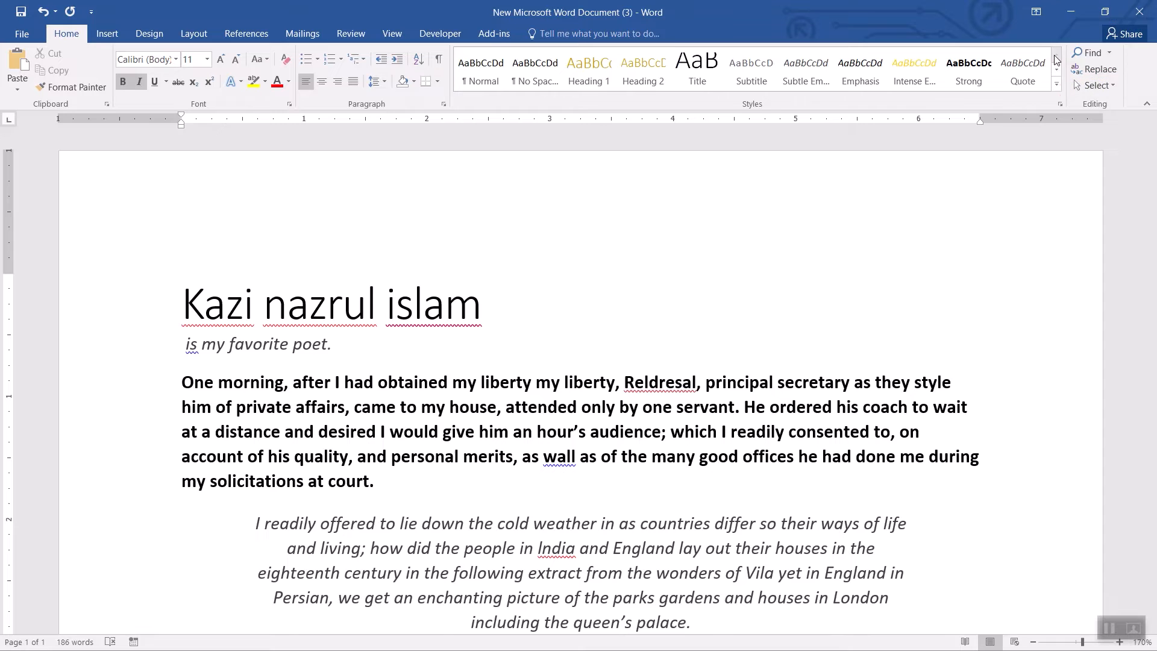
pyautogui.click(382, 301)
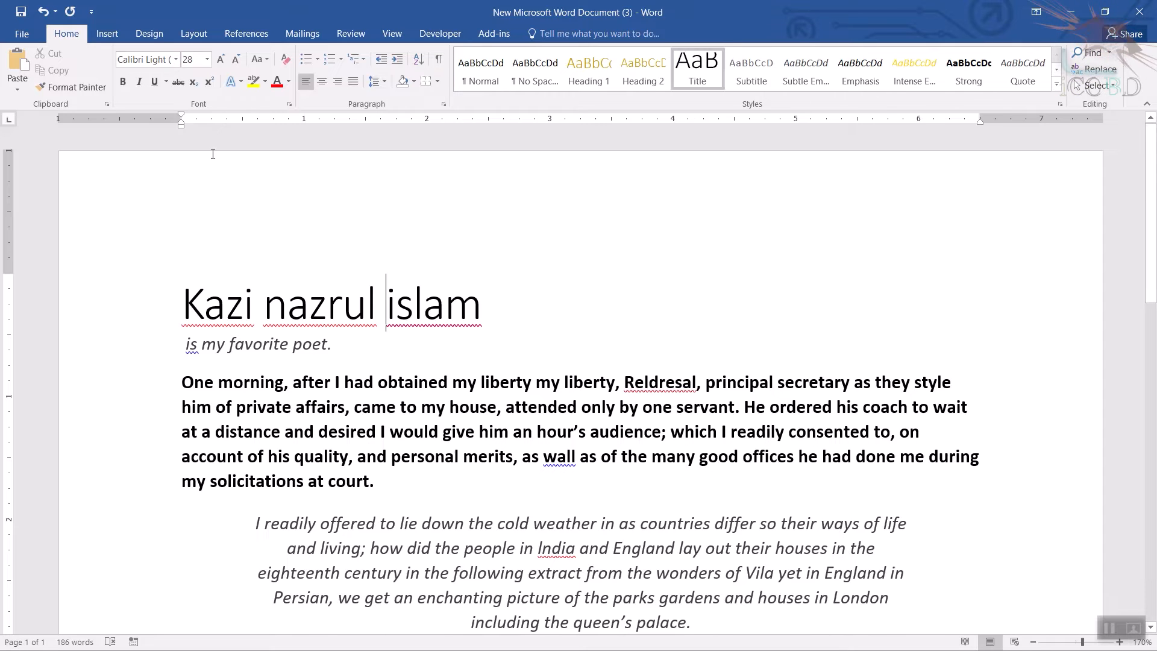
pyautogui.click(149, 33)
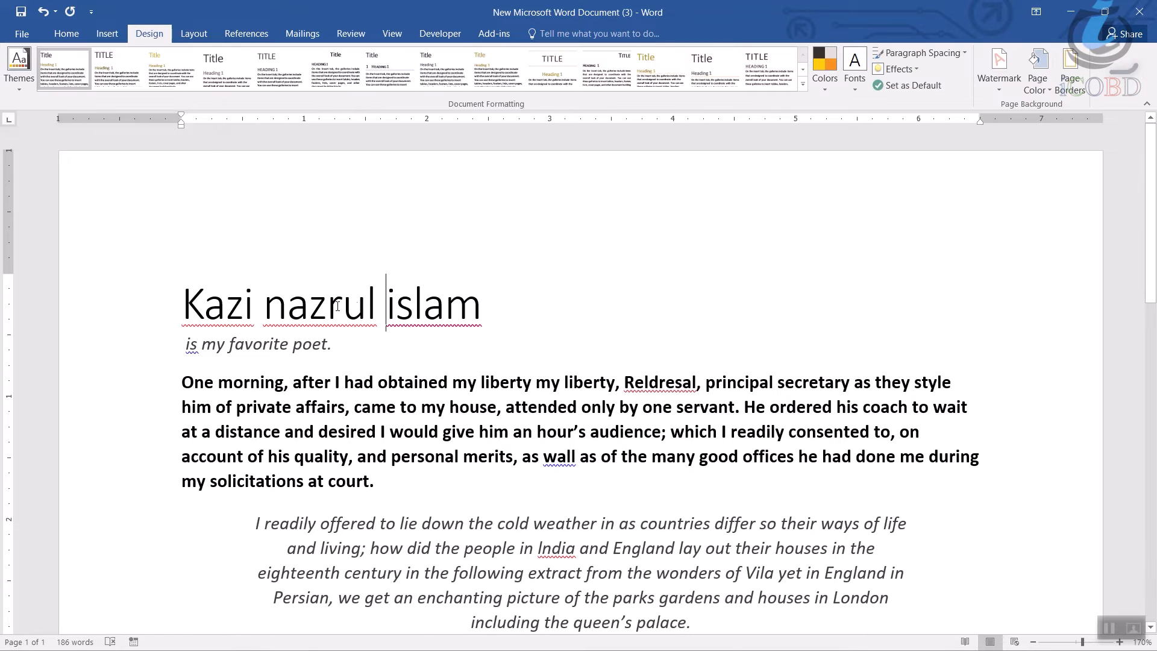
pyautogui.middleClick(374, 336)
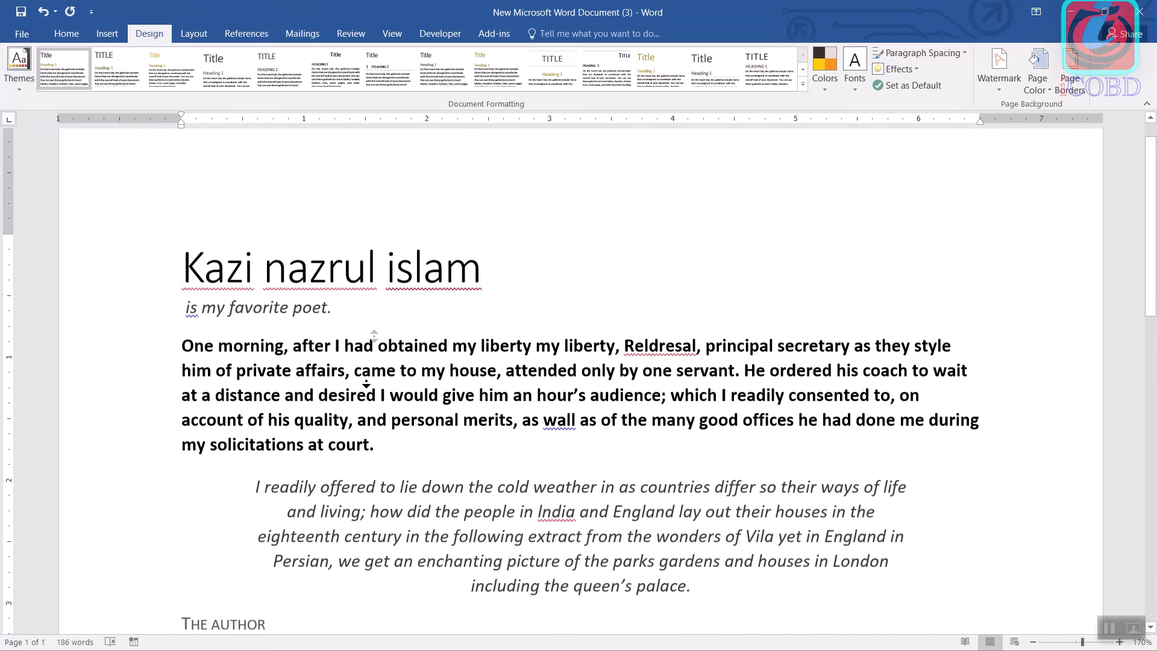
pyautogui.middleClick(365, 385)
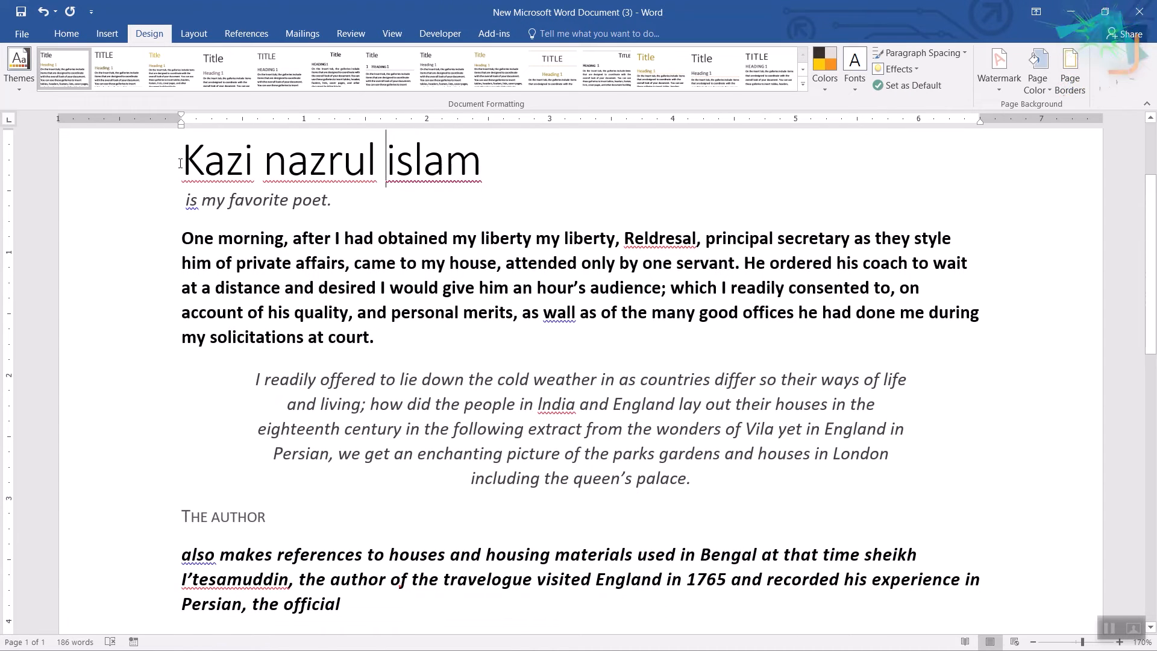
pyautogui.click(22, 88)
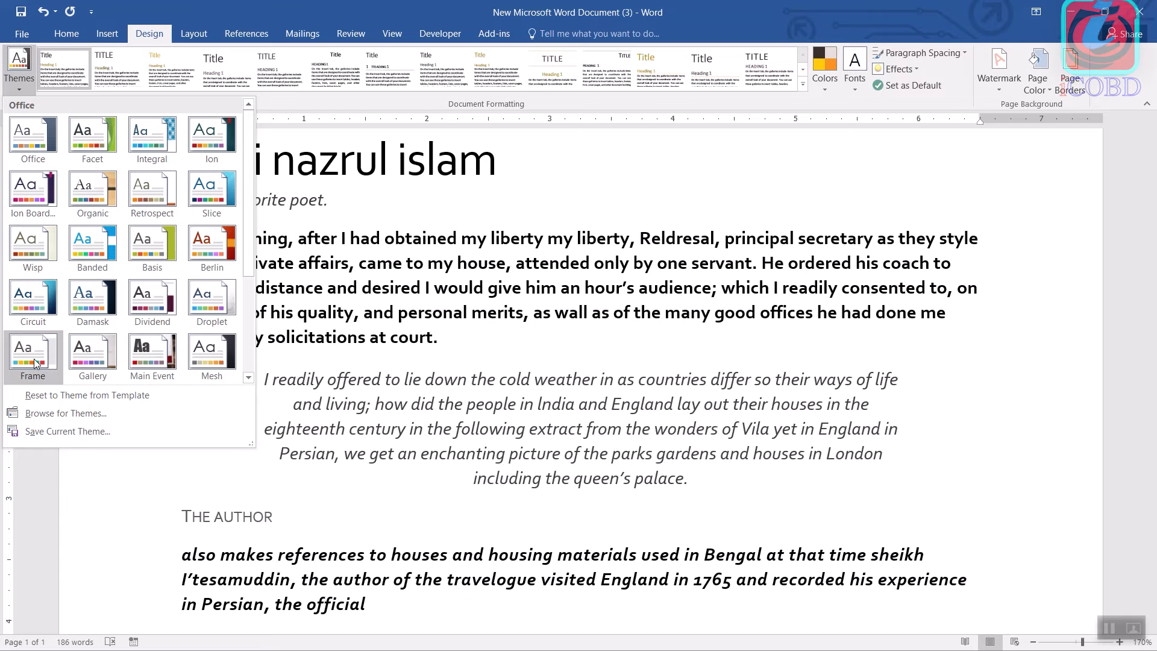
pyautogui.click(608, 200)
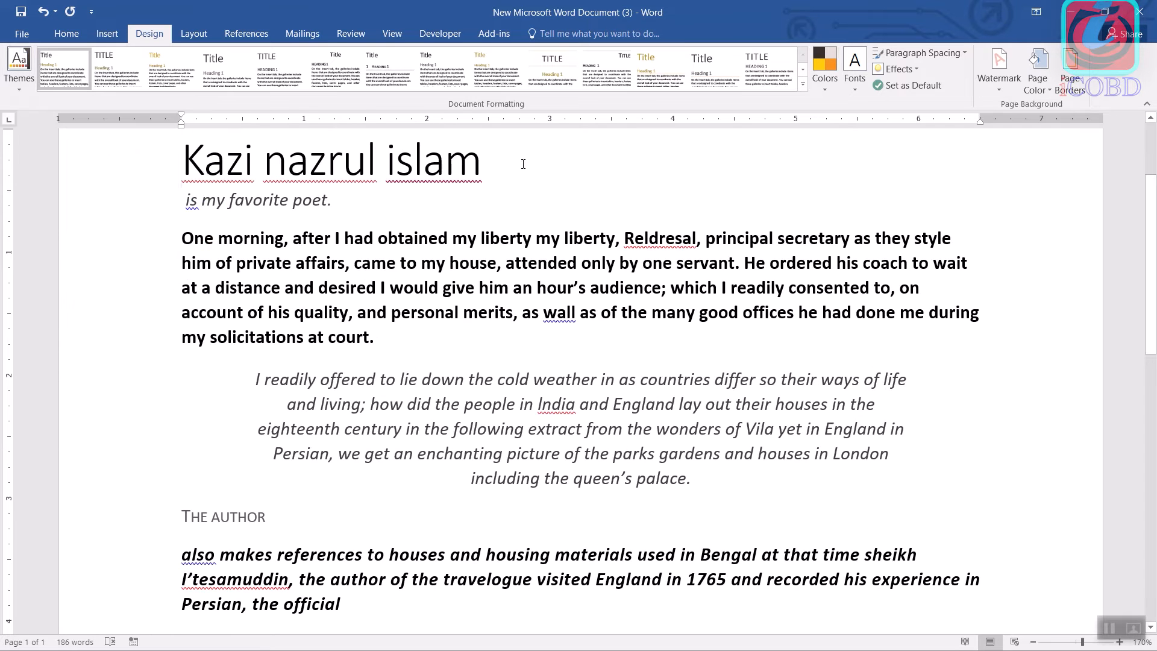
# Apply the Mesh theme to the document
pyautogui.moveTo(523, 163); pyautogui.dragTo(174, 166)
pyautogui.click(19, 66)
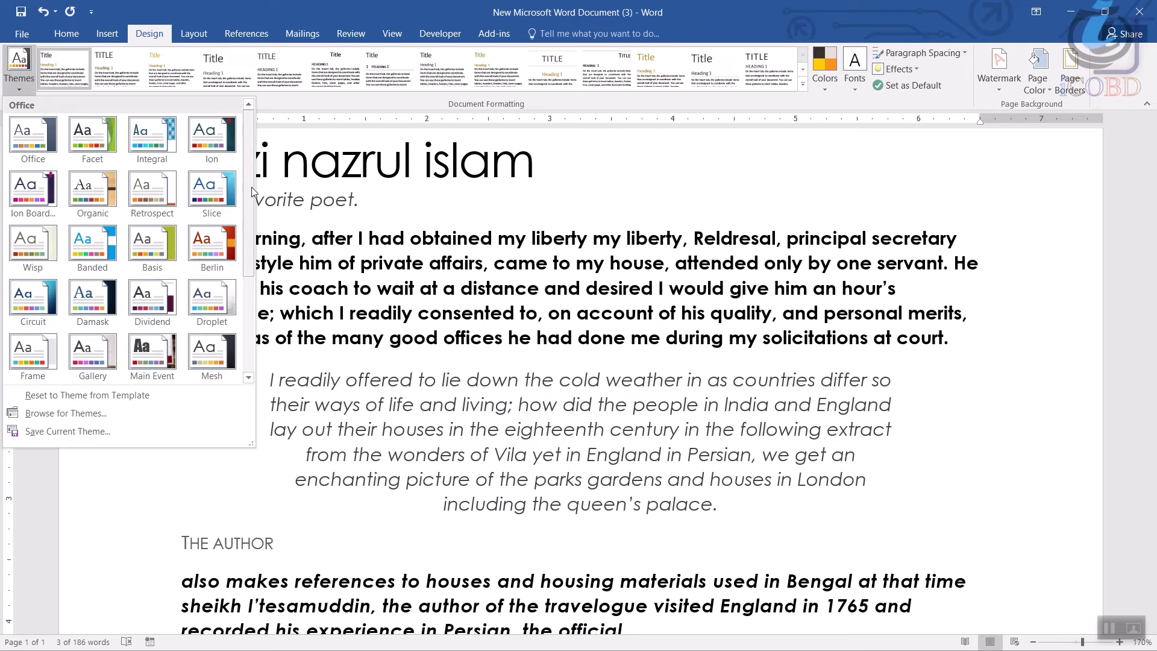
pyautogui.moveTo(249, 184); pyautogui.dragTo(250, 318)
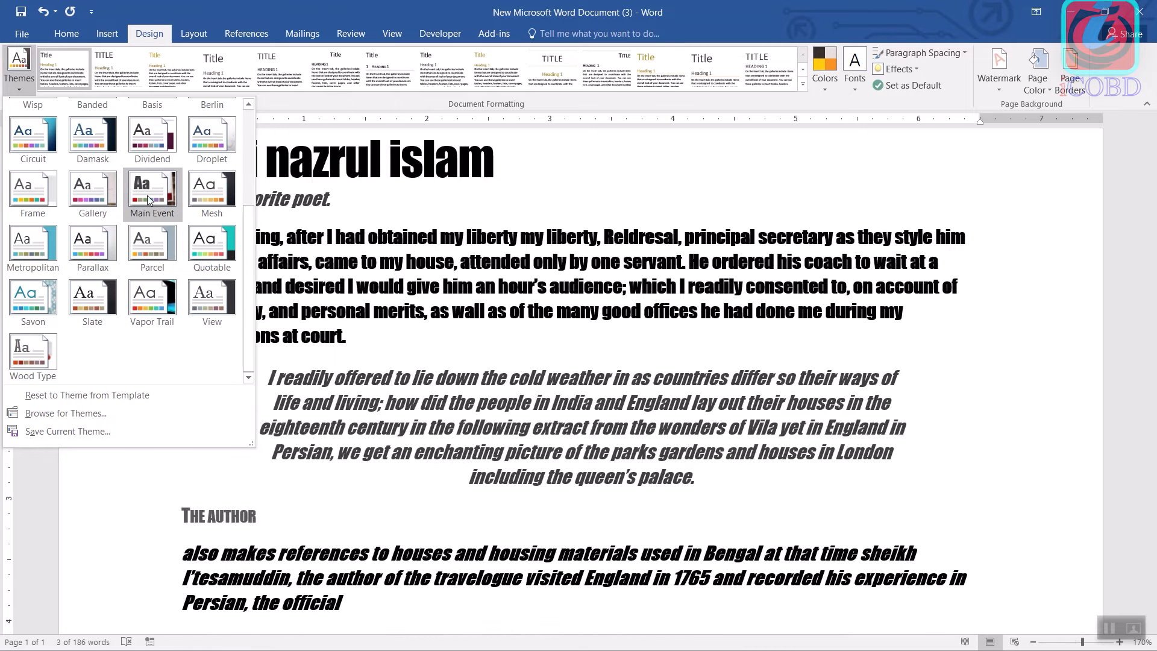
pyautogui.click(220, 196)
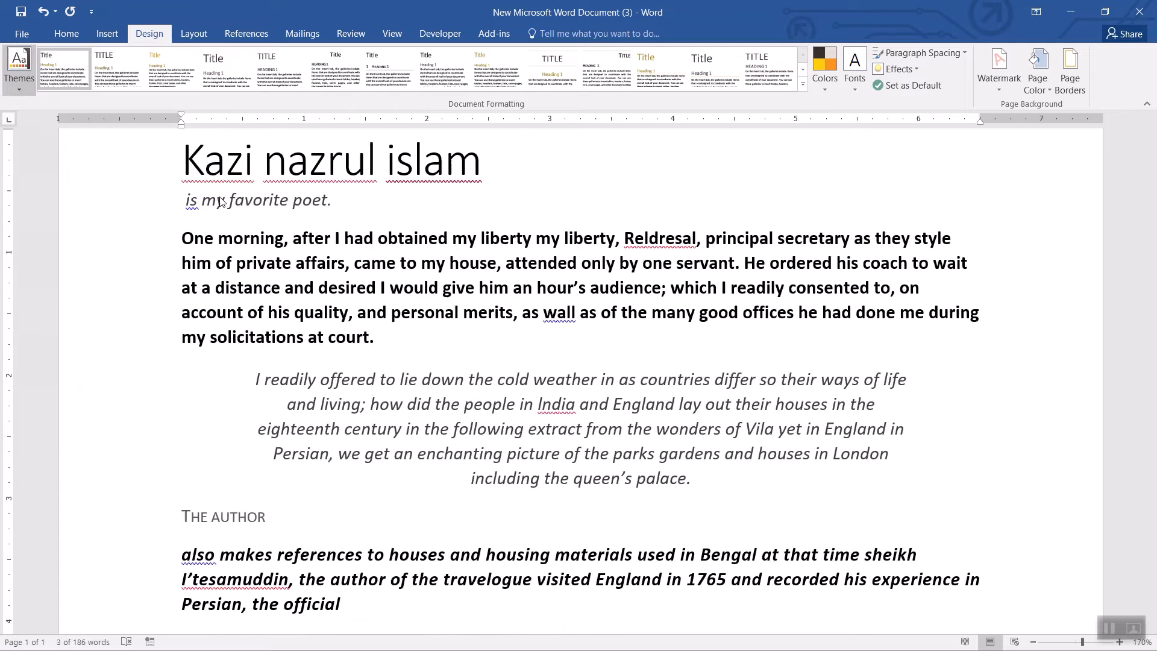
pyautogui.click(549, 431)
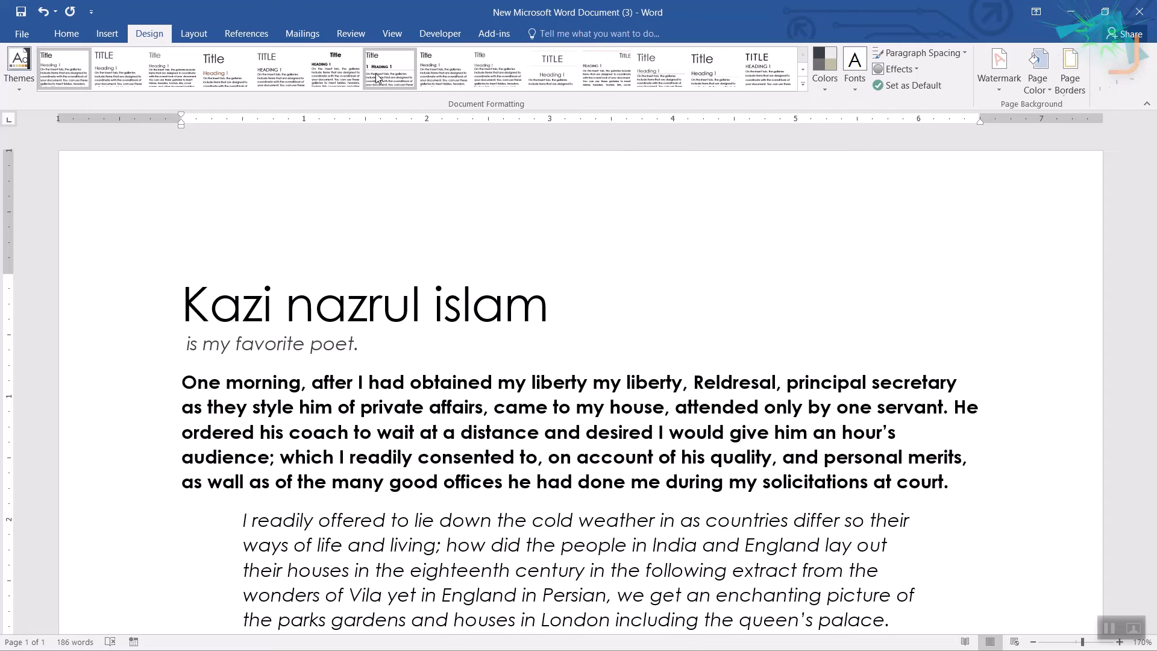
# Apply the last built-in style set, the one with a line beneath the title, and review the document
pyautogui.click(456, 81)
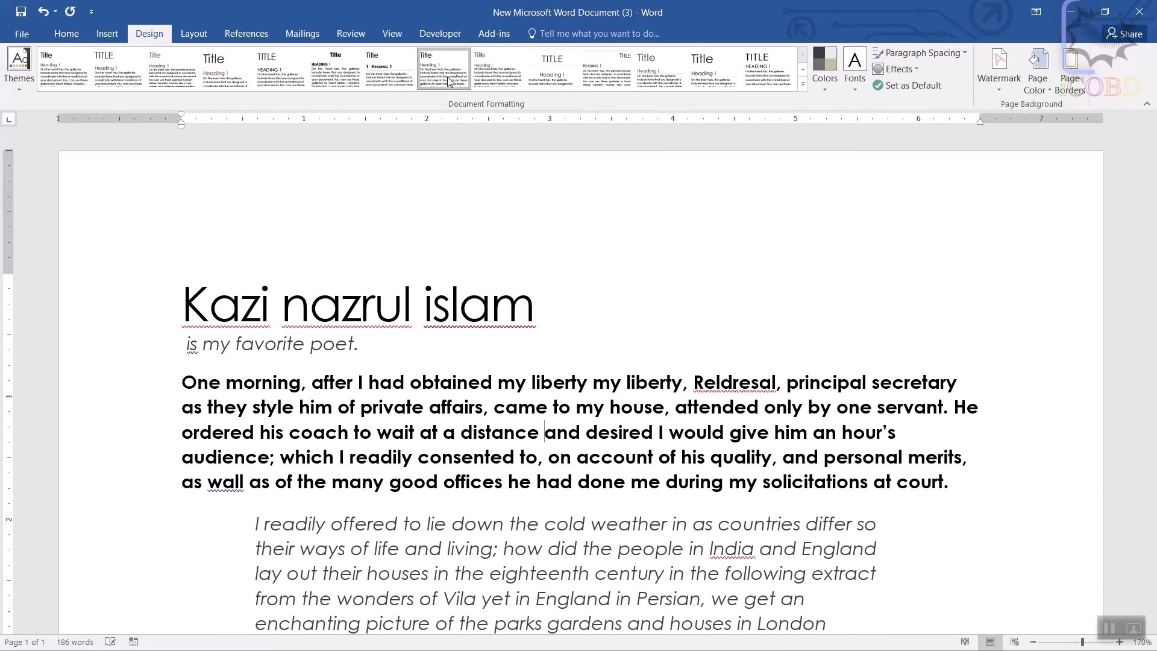
pyautogui.click(802, 85)
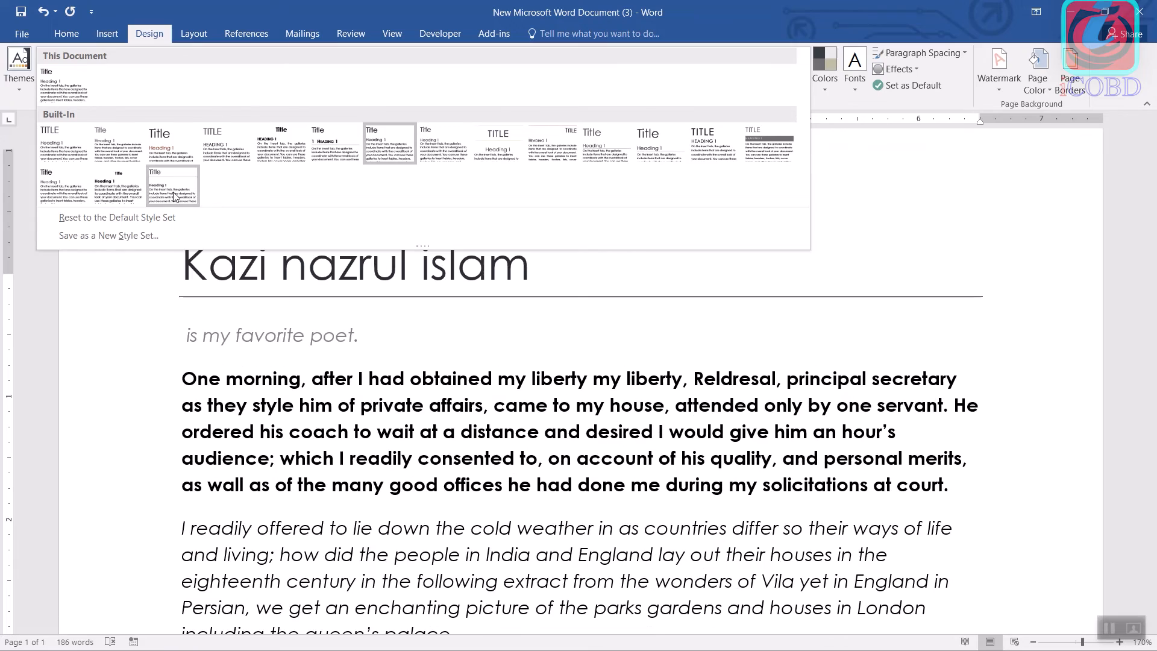
pyautogui.click(175, 196)
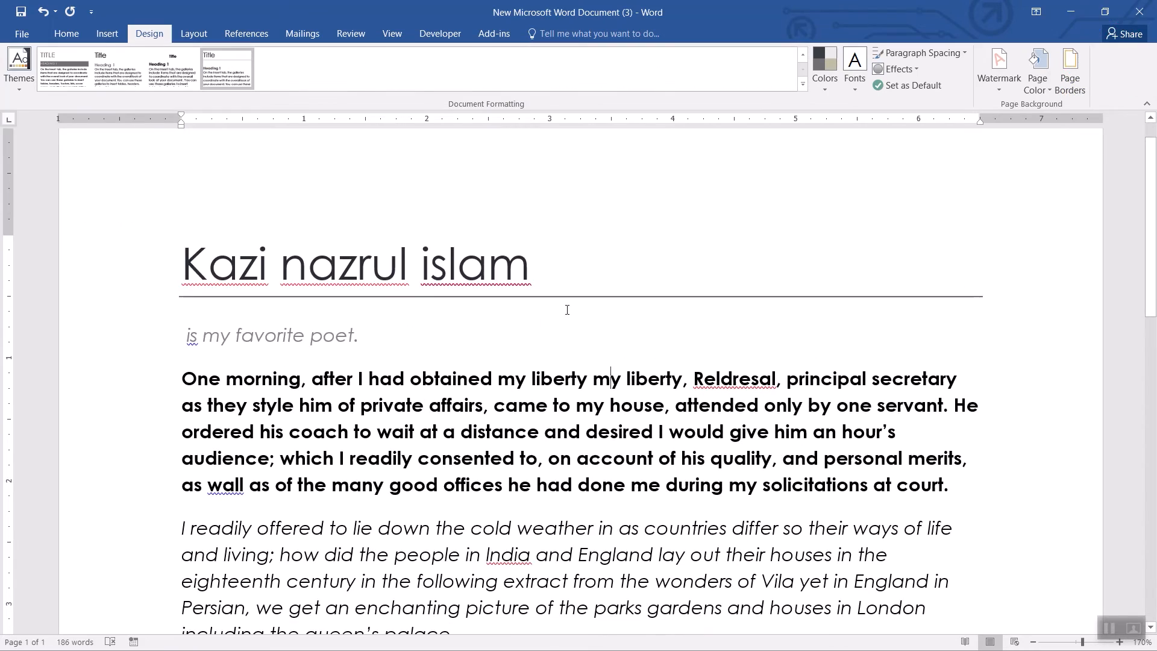
pyautogui.middleClick(543, 412)
pyautogui.middleClick(544, 314)
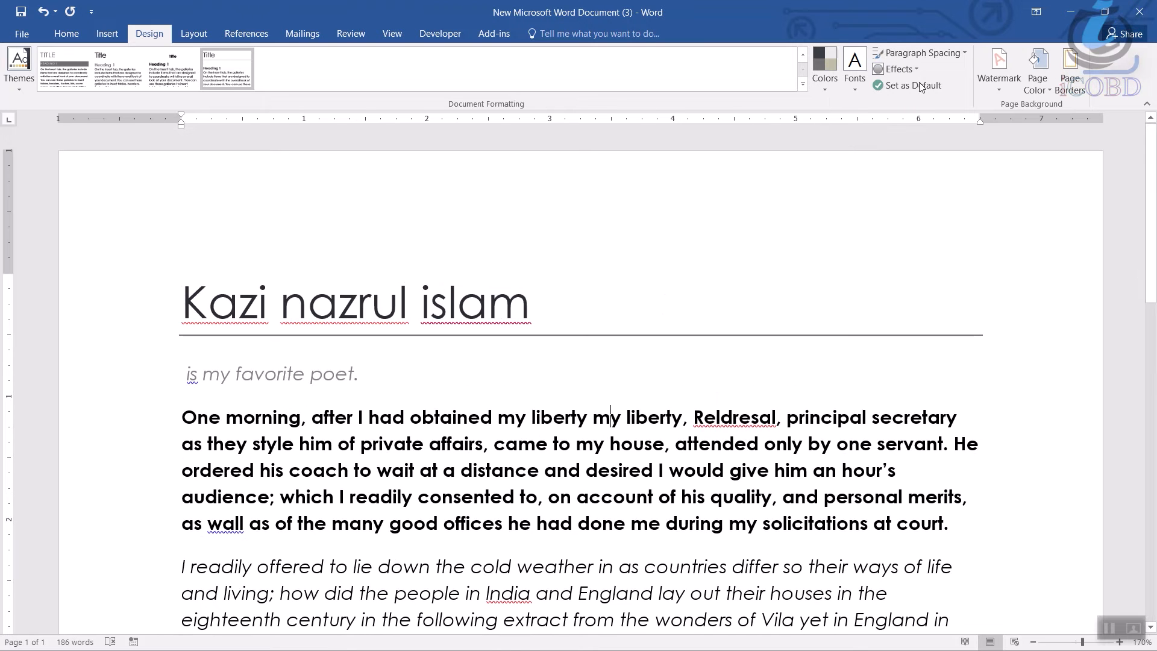
# Apply the Red Violet theme colors and review the whole document with them
pyautogui.click(822, 89)
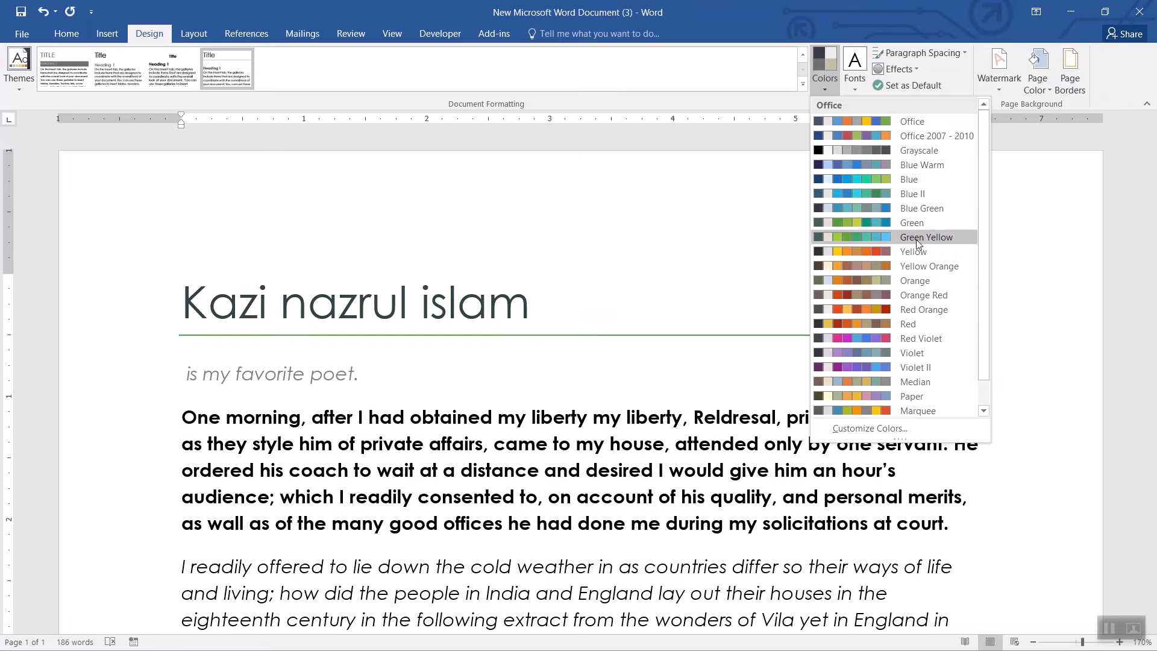
pyautogui.click(910, 340)
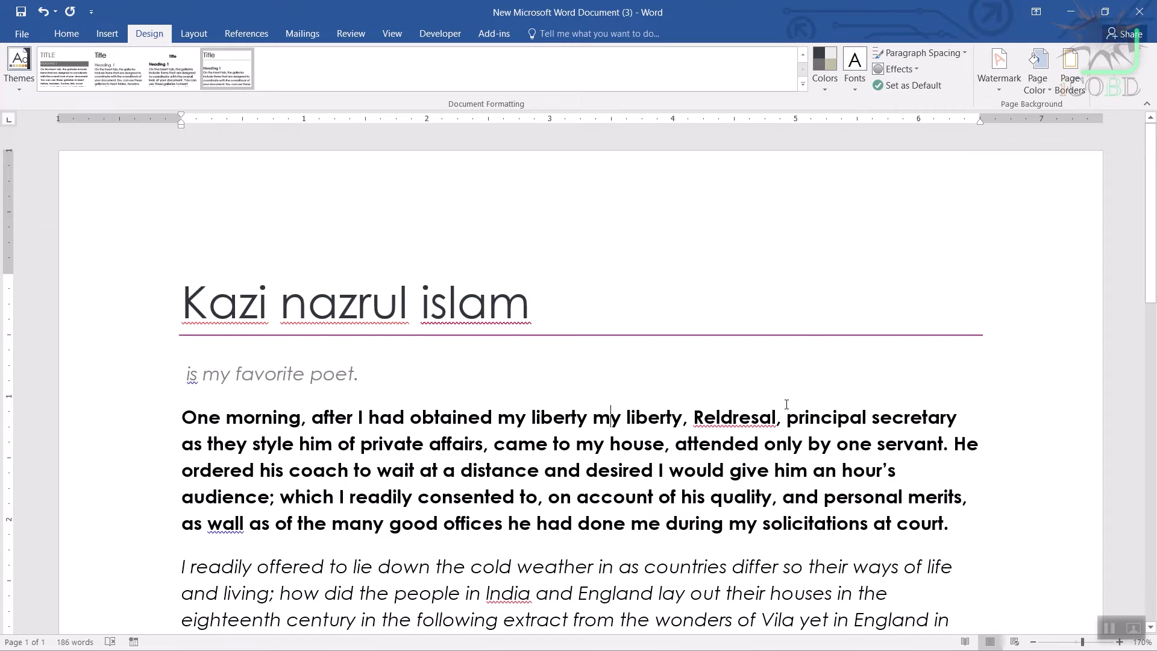
pyautogui.middleClick(739, 470)
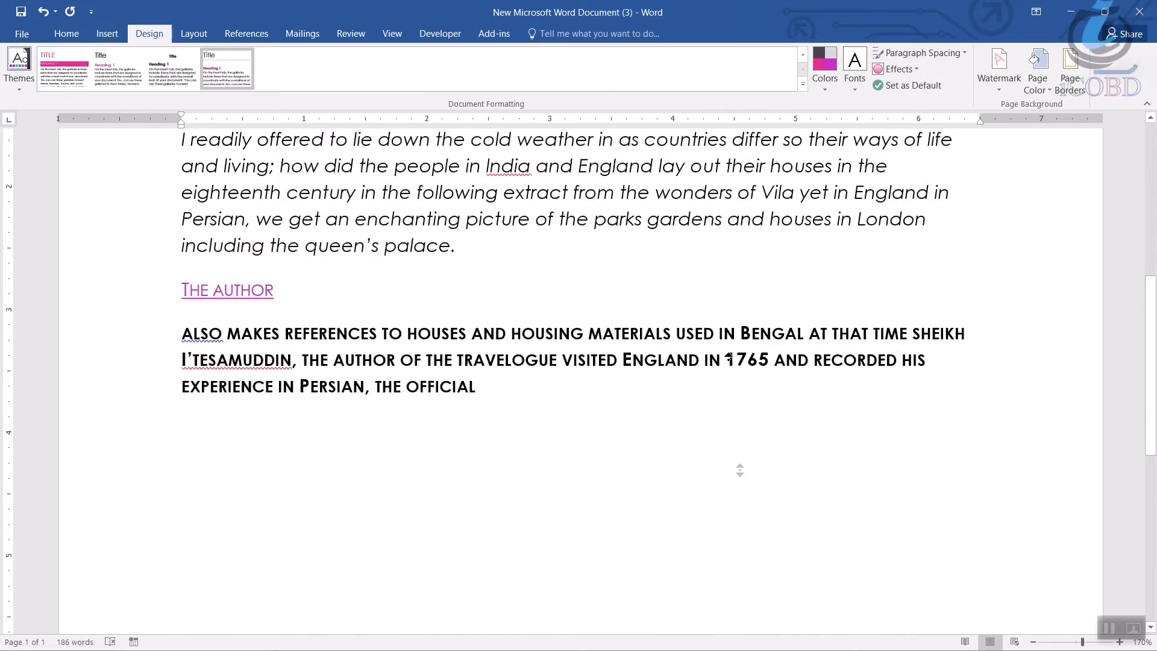
pyautogui.click(658, 473)
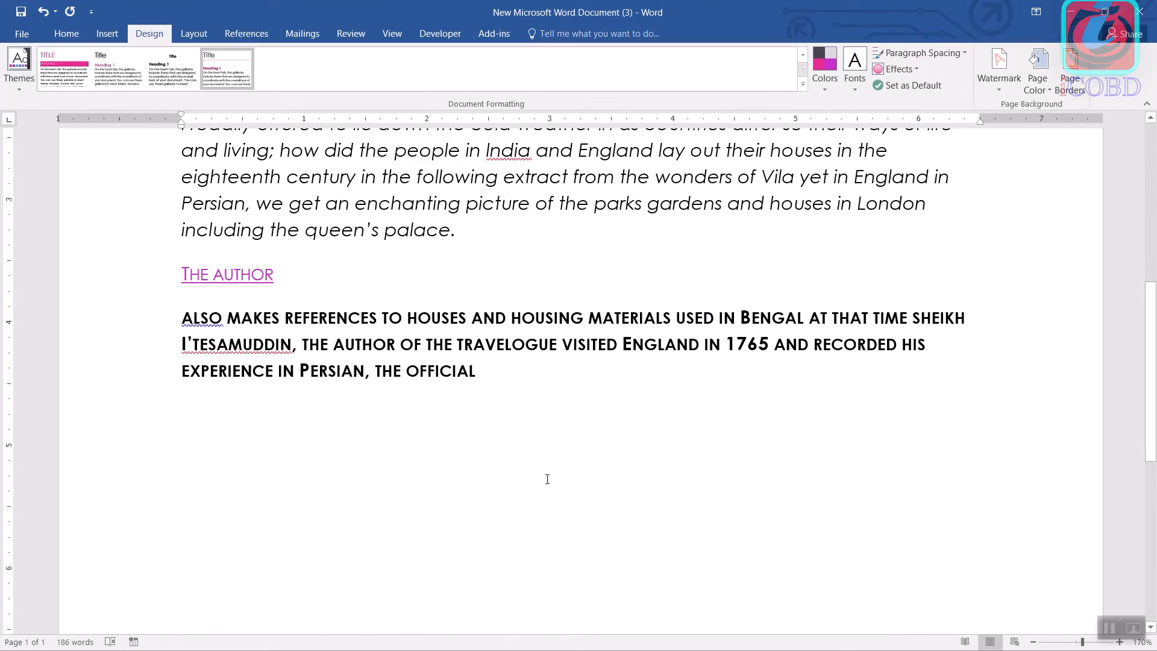
pyautogui.scroll(6, 540, 354)
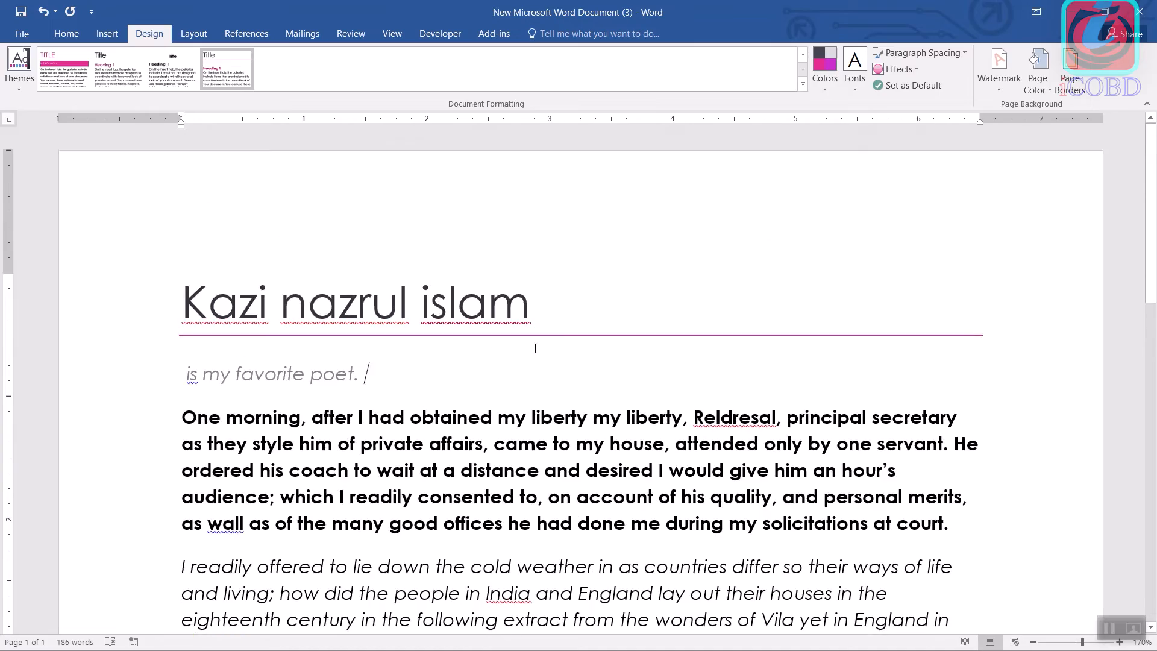
pyautogui.scroll(-5, 540, 345)
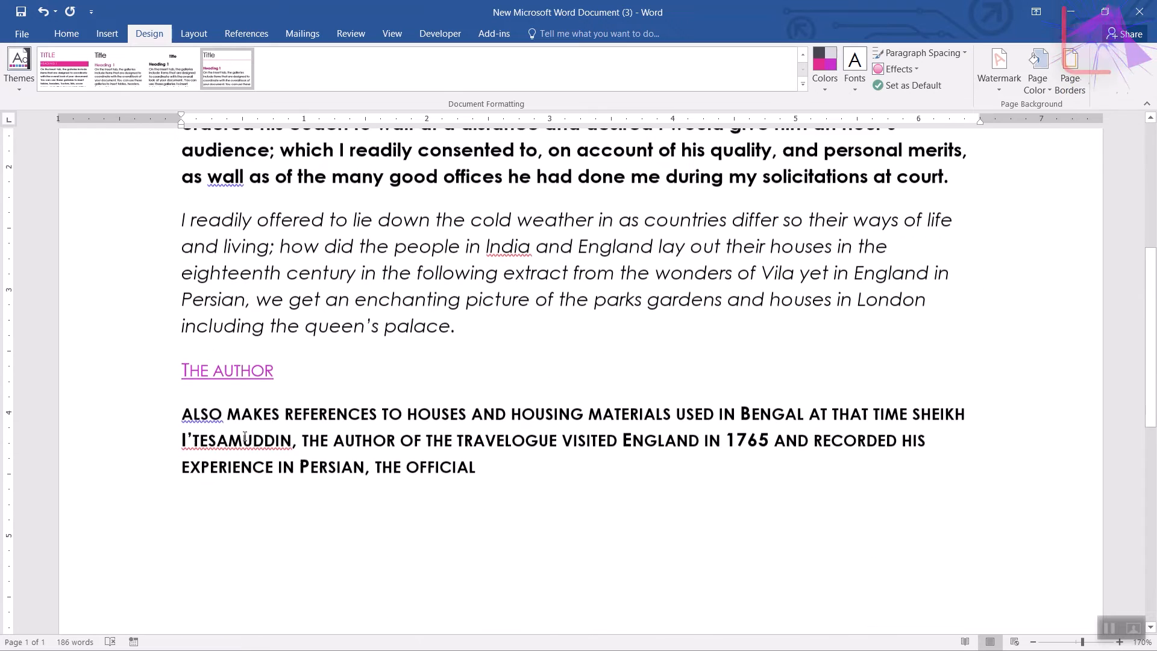
pyautogui.scroll(3, 322, 405)
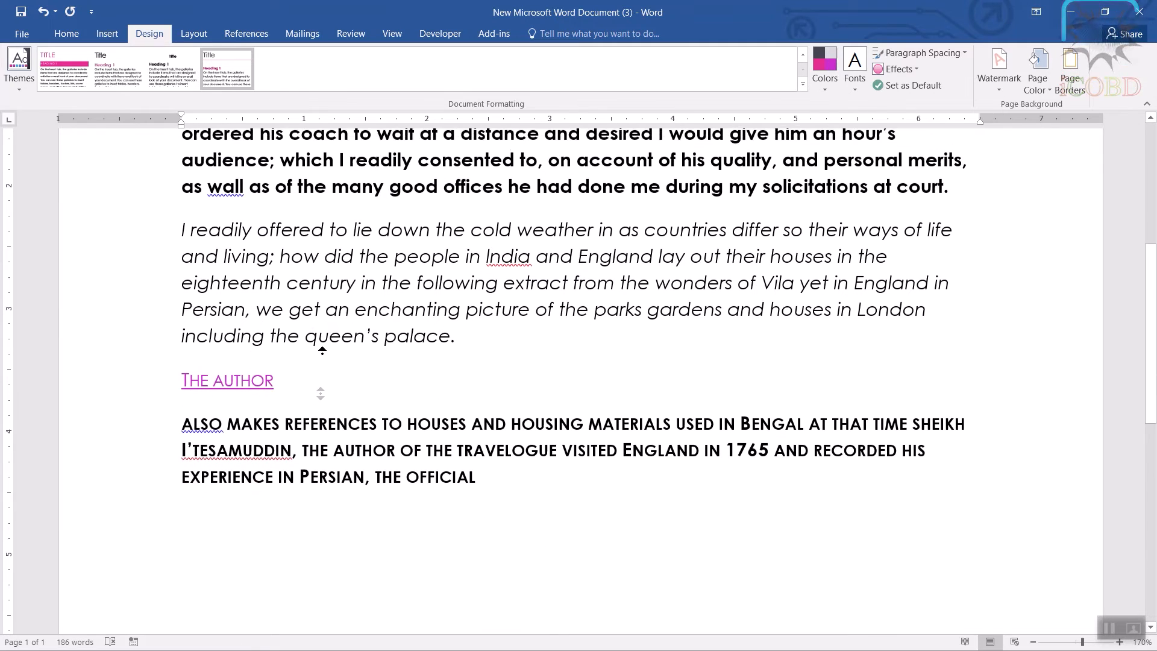
pyautogui.scroll(1, 324, 334)
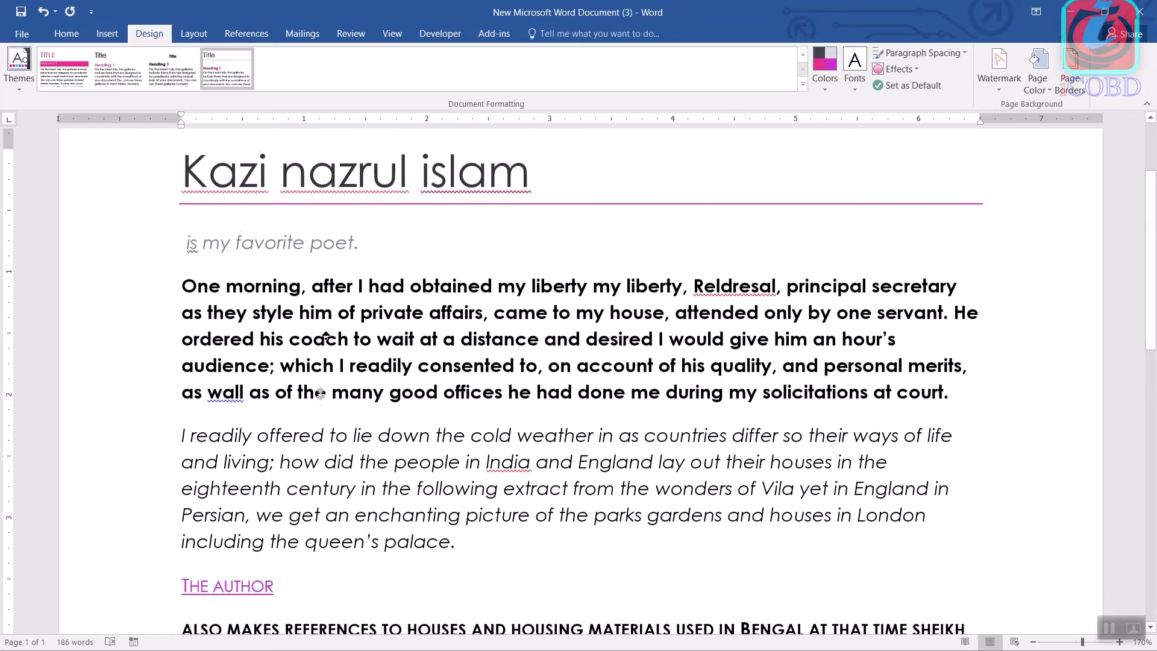
# Set the theme fonts to Cambria and review the document text
pyautogui.click(860, 81)
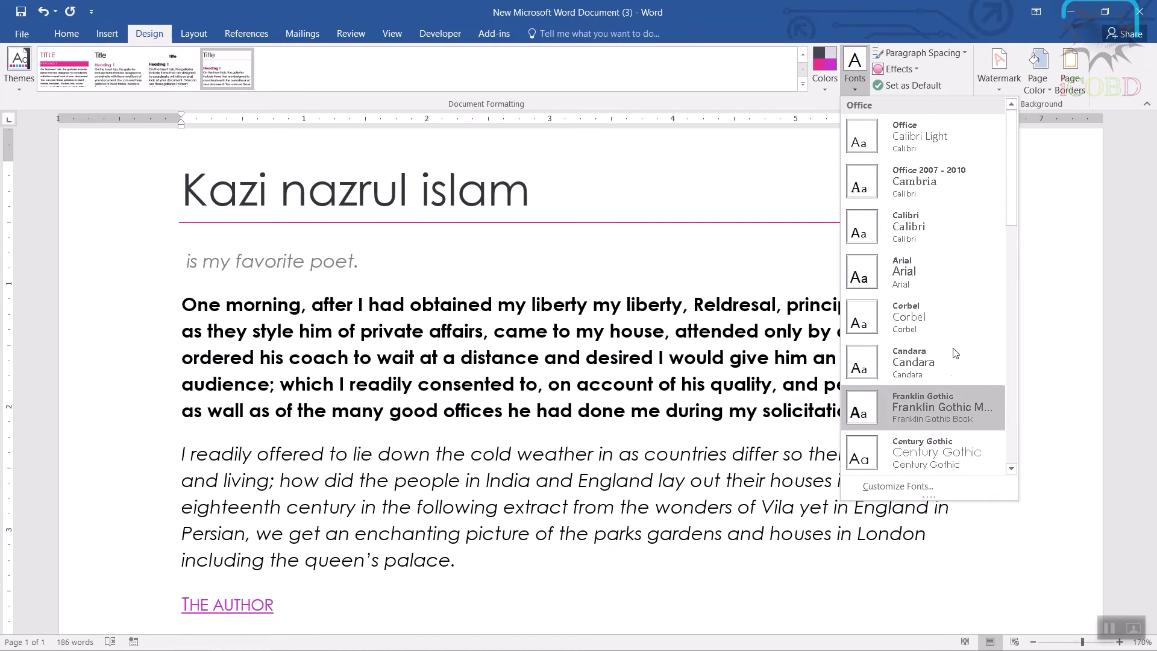
pyautogui.moveTo(1018, 198); pyautogui.dragTo(1011, 299)
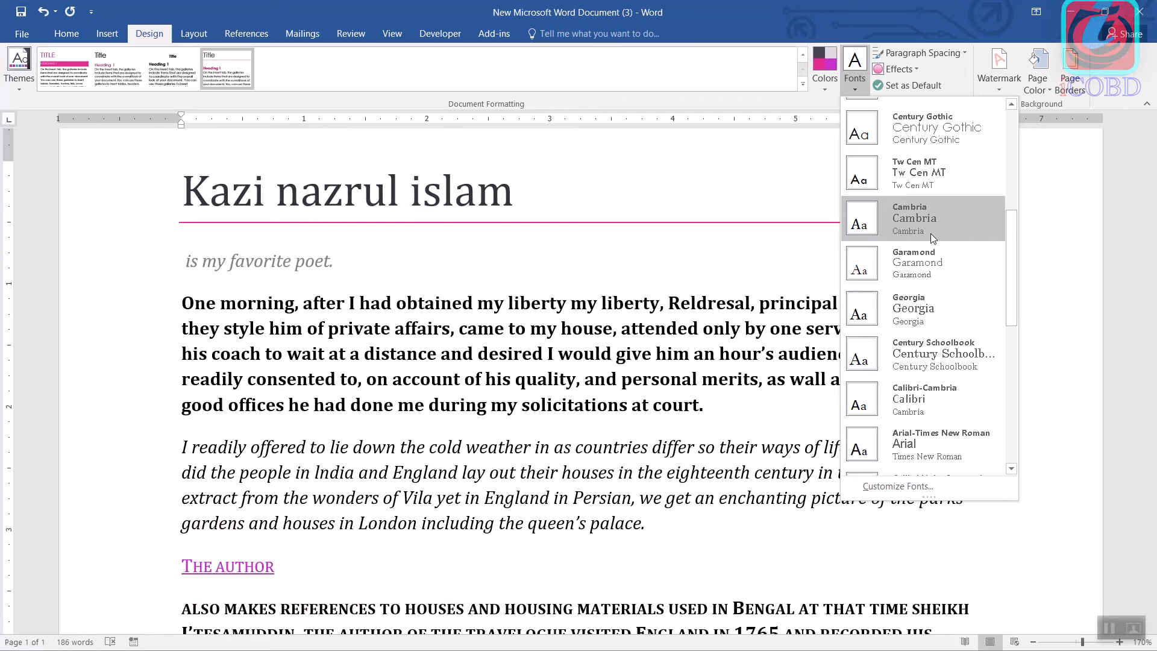
pyautogui.click(930, 233)
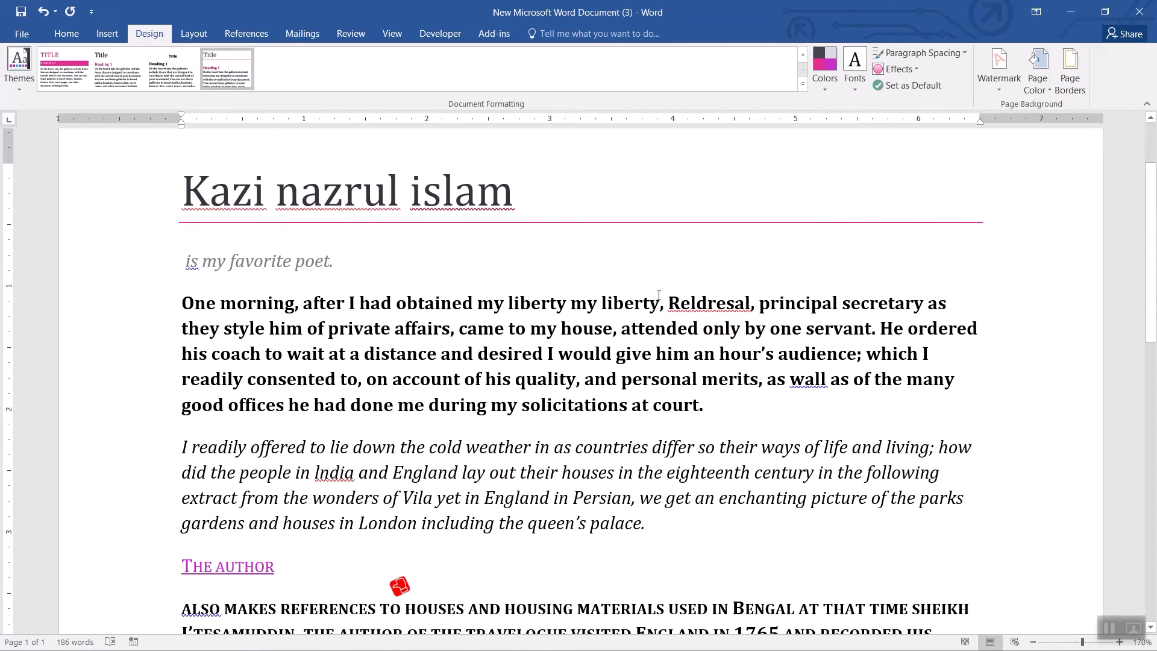
pyautogui.scroll(-5, 622, 441)
pyautogui.scroll(6, 623, 441)
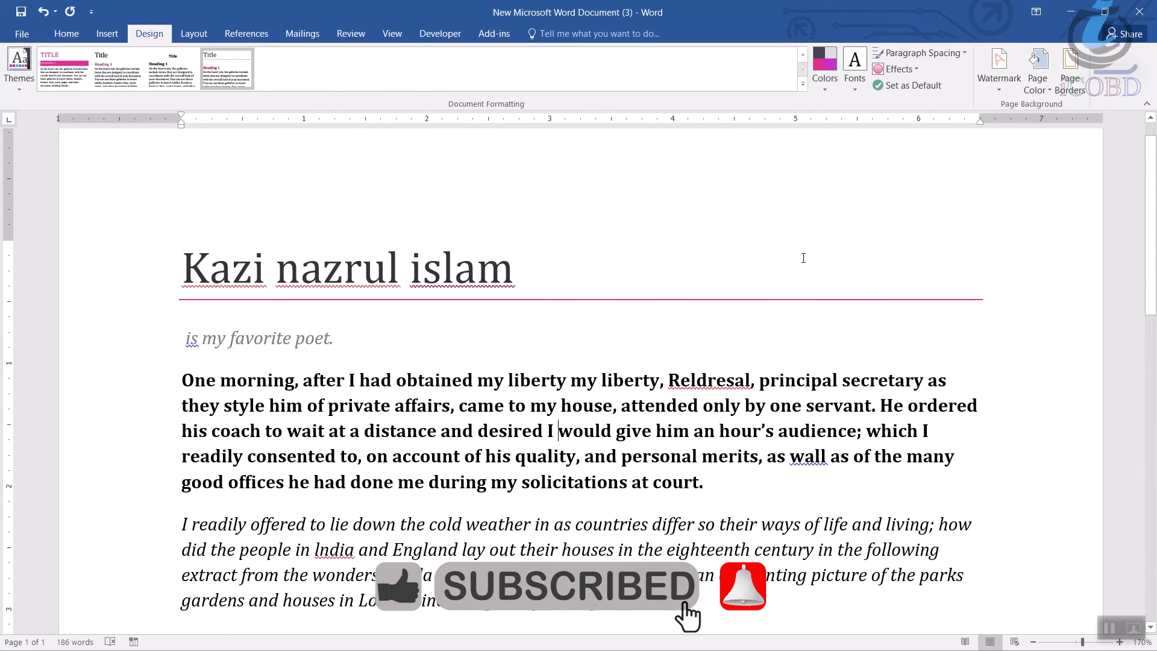
# Change the theme colors to Blue and review the document
pyautogui.click(829, 92)
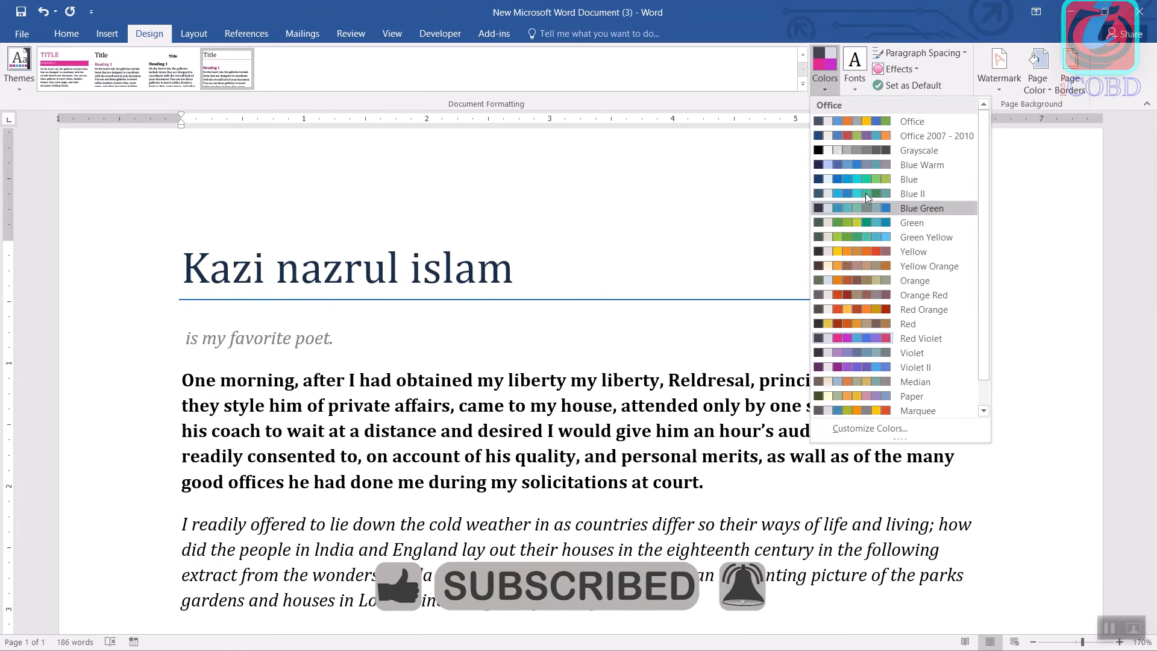
pyautogui.click(881, 174)
pyautogui.scroll(-4, 476, 362)
pyautogui.scroll(3, 446, 470)
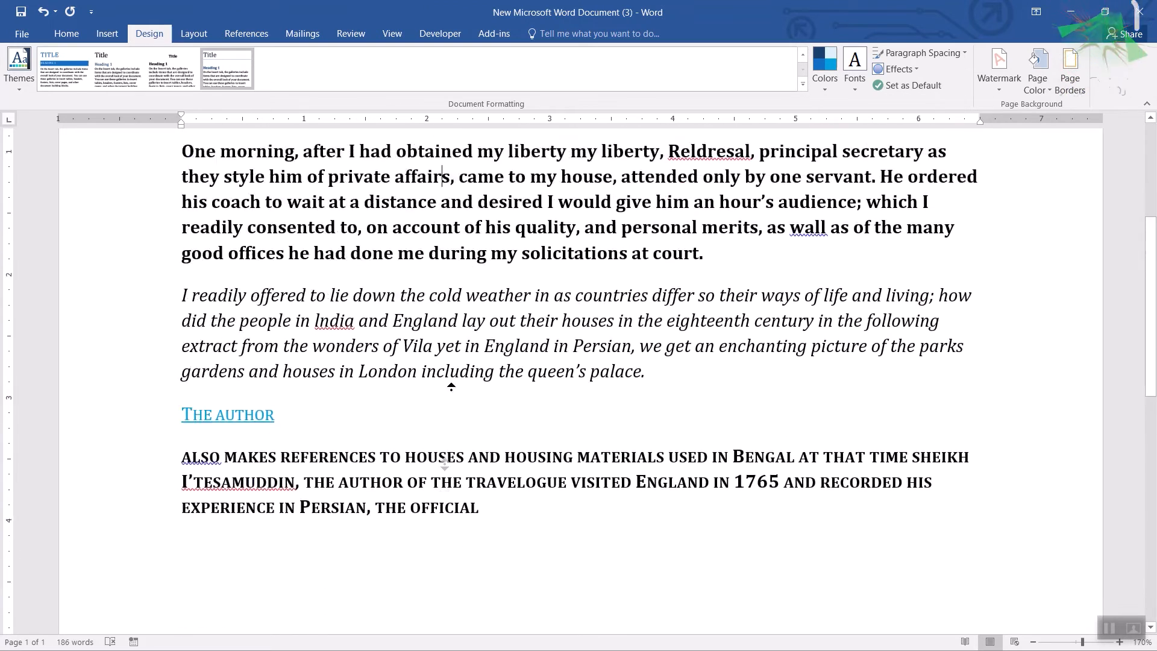
# Apply the Parcel theme to the document
pyautogui.click(802, 54)
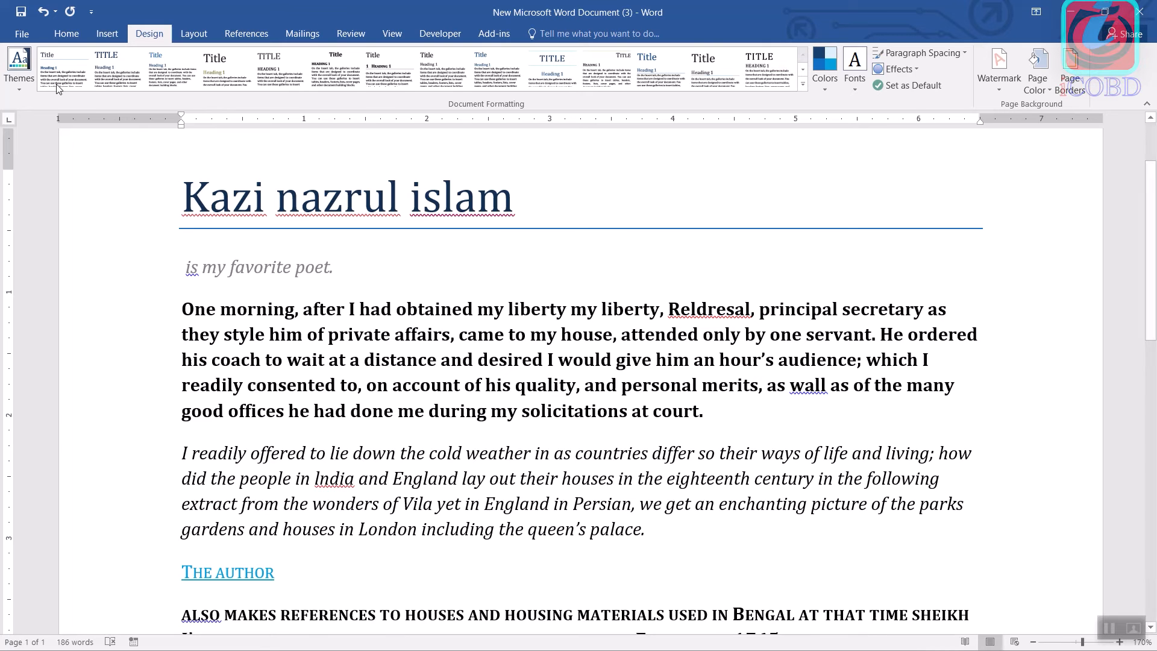
pyautogui.click(24, 90)
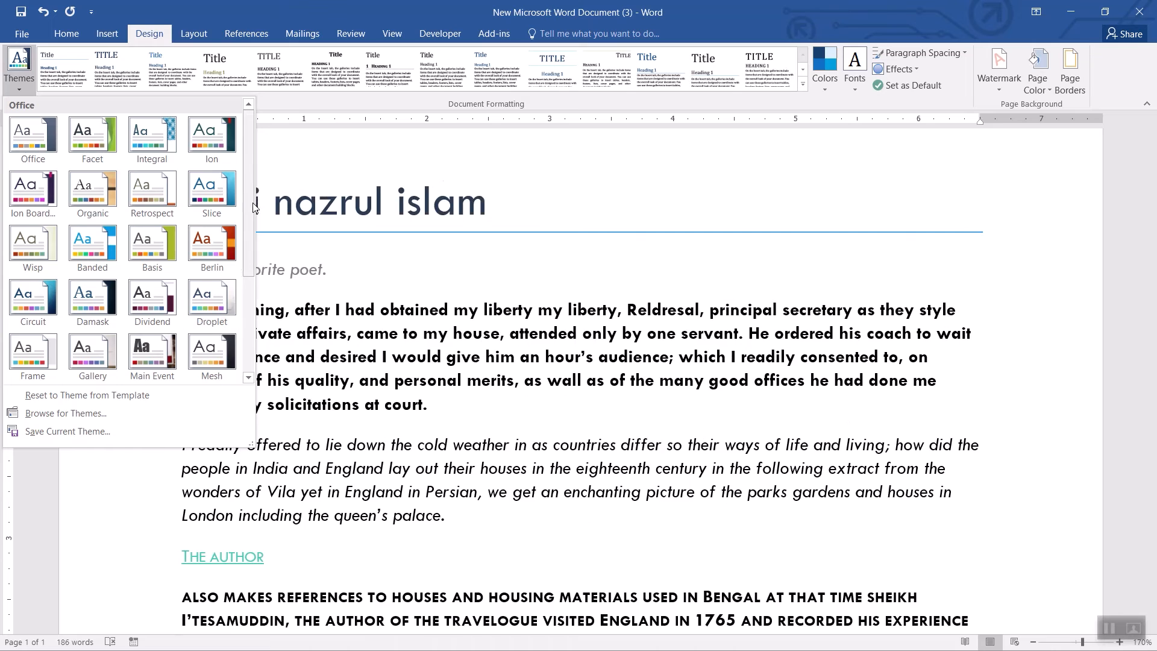
pyautogui.scroll(-3, 199, 337)
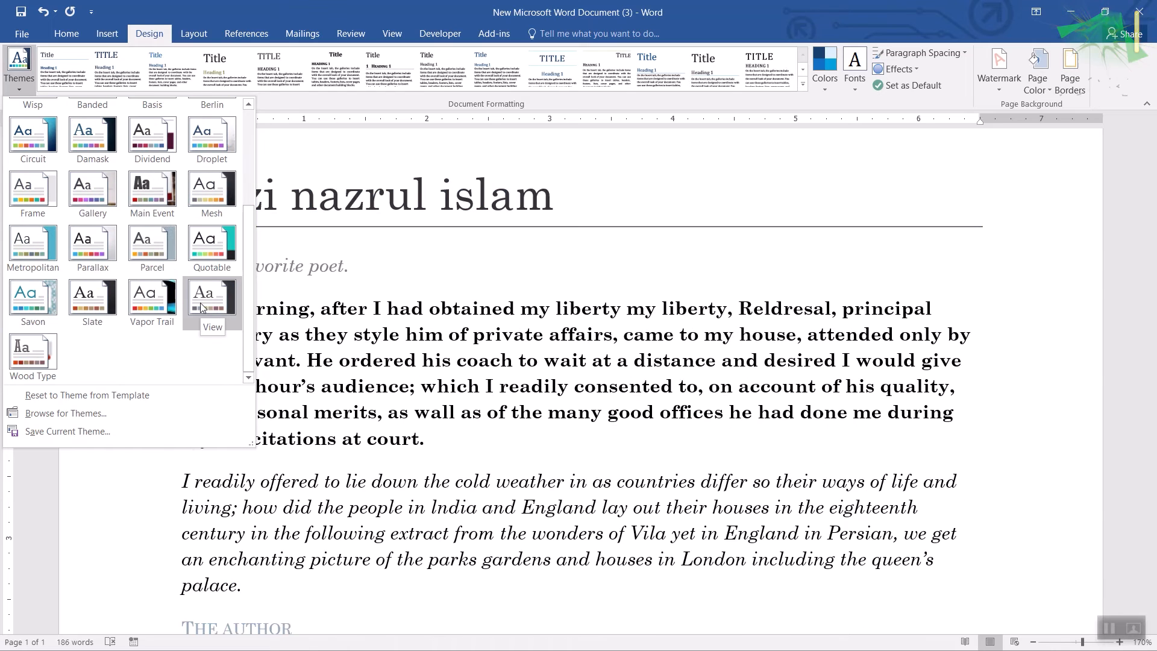
pyautogui.click(143, 251)
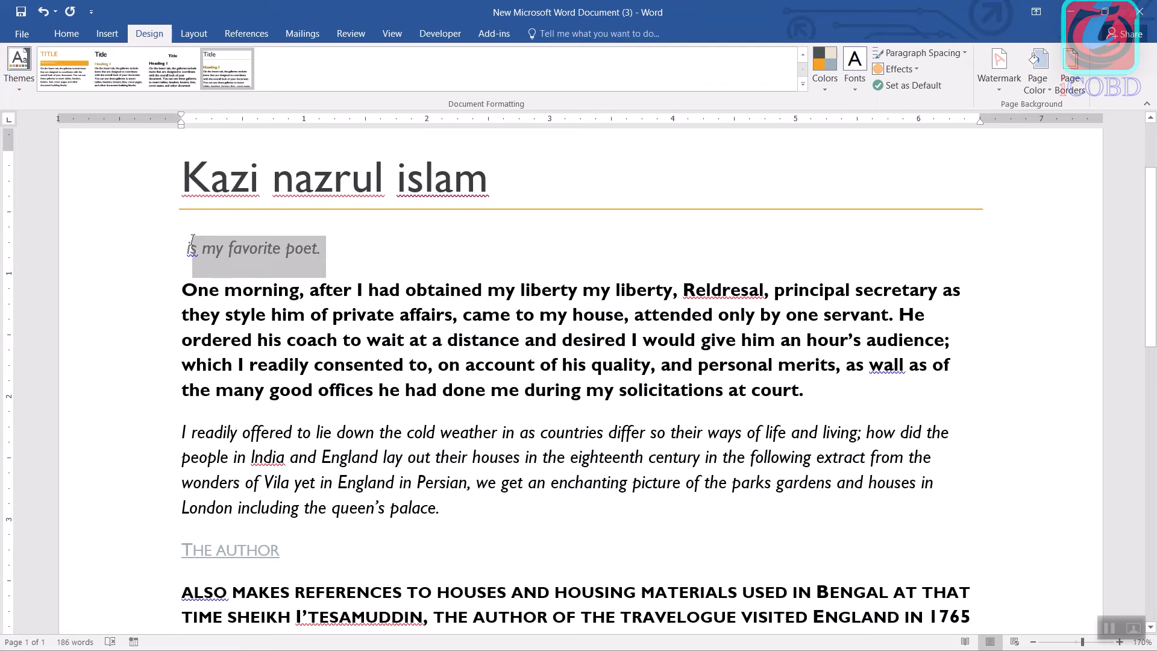
# Preview other theme colors, and built-in styles such as Intense Reference on the line "is my favorite poet.", without applying any
pyautogui.click(828, 90)
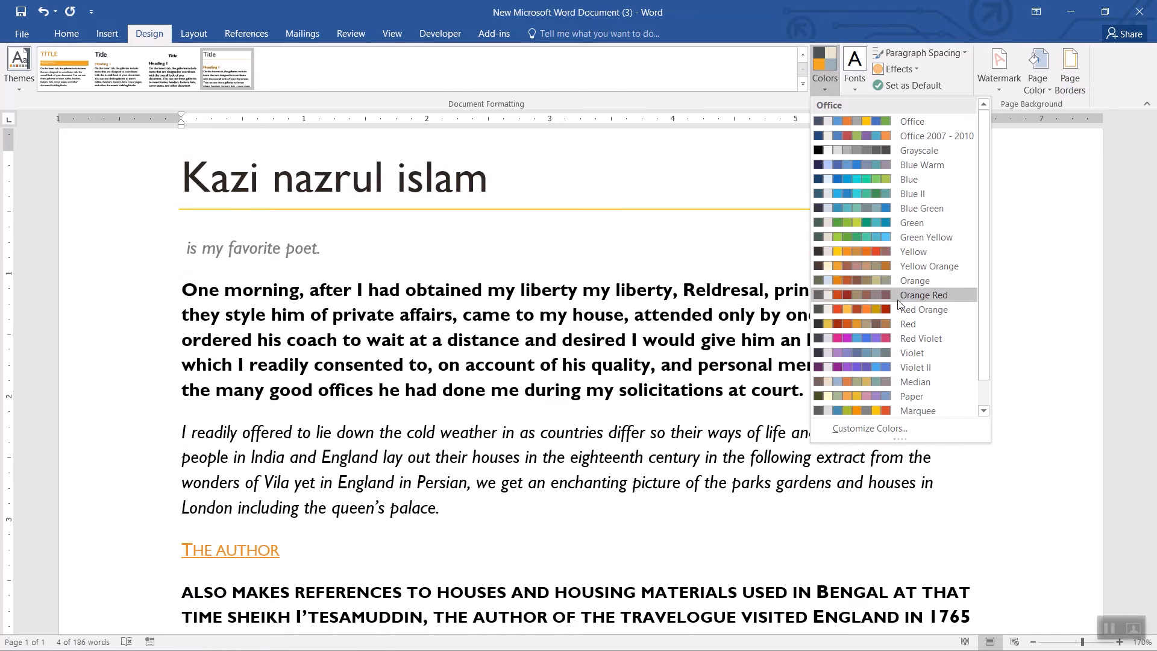
pyautogui.click(433, 307)
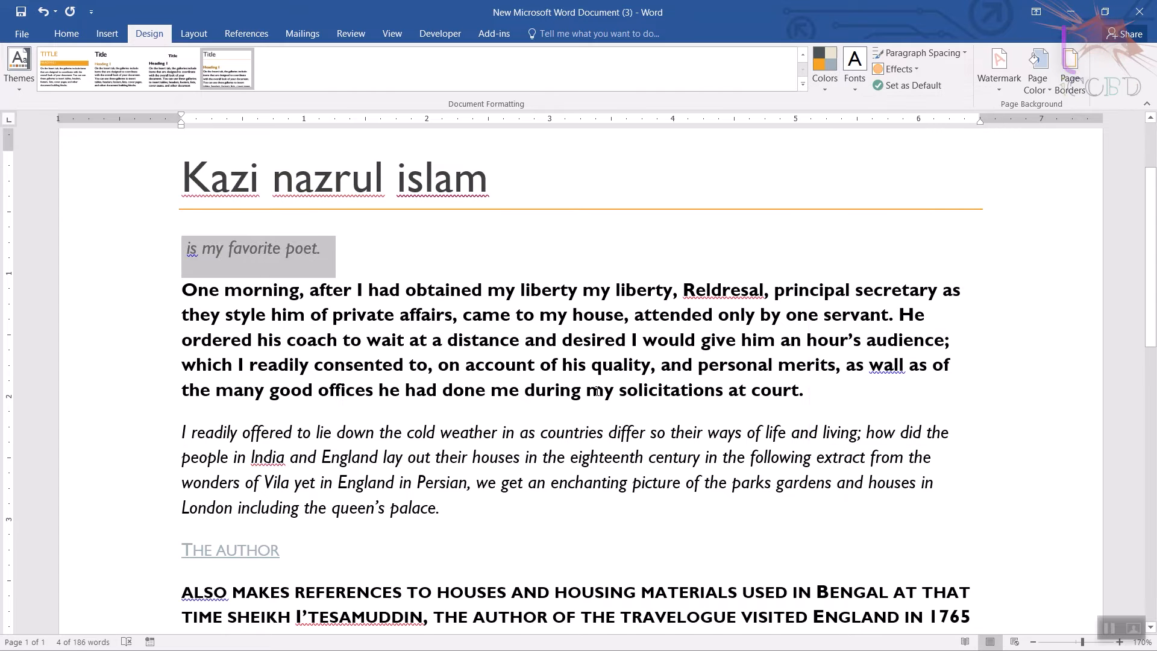
pyautogui.scroll(1, 597, 321)
pyautogui.moveTo(344, 326); pyautogui.dragTo(175, 320)
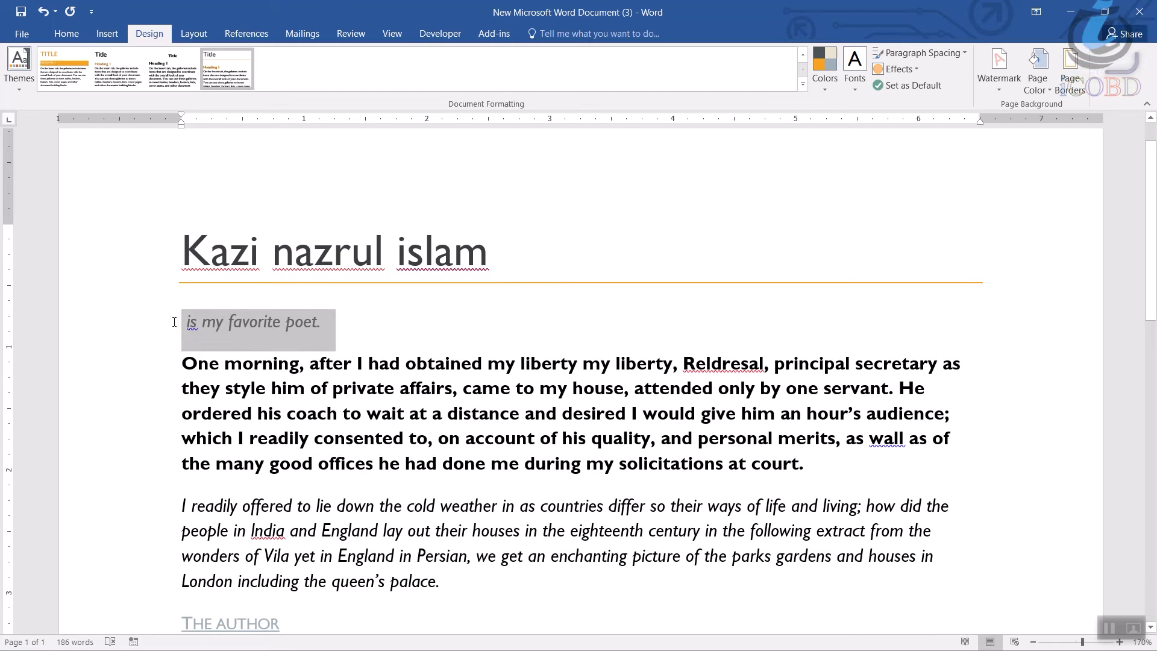
pyautogui.click(66, 34)
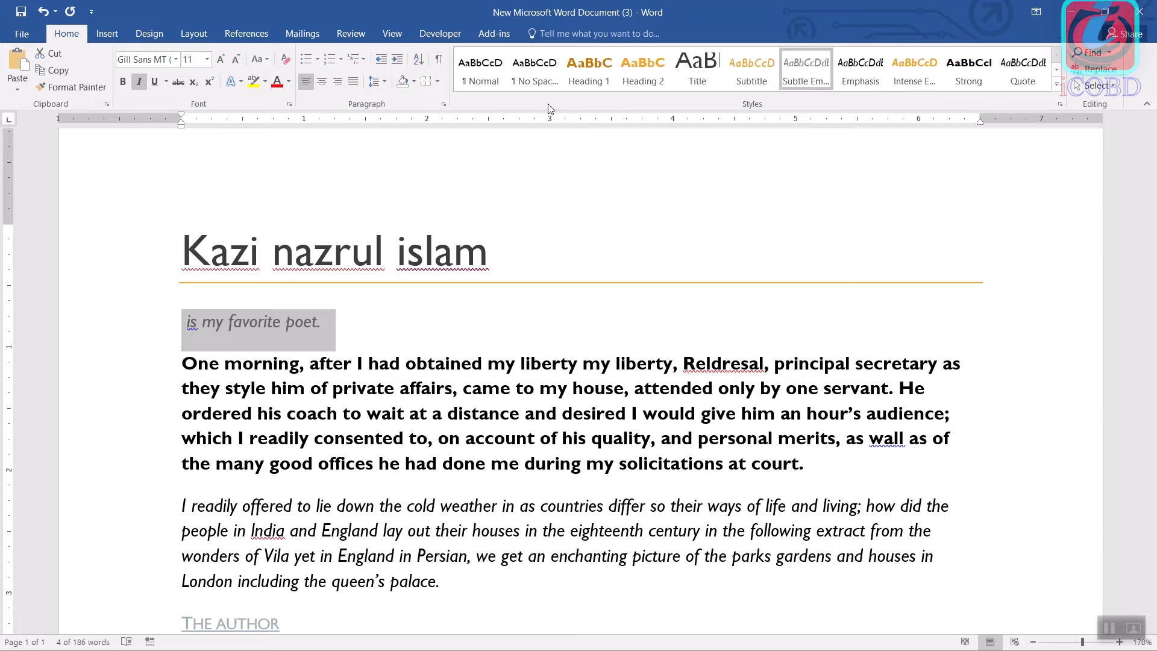
pyautogui.click(1057, 89)
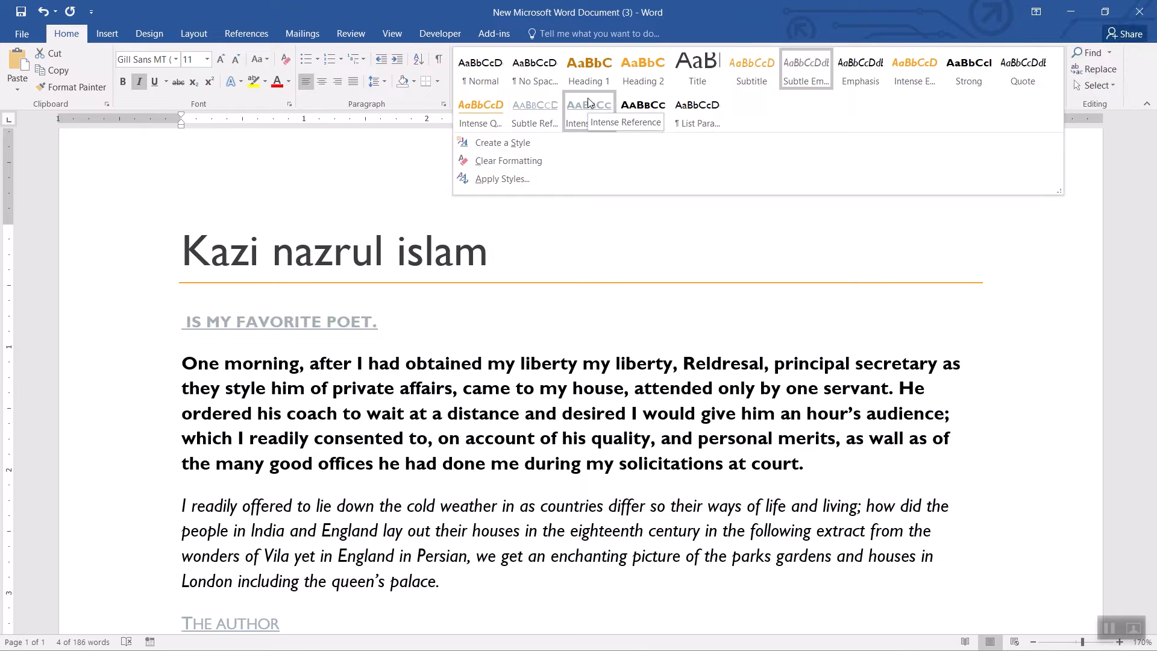
pyautogui.press('Escape')
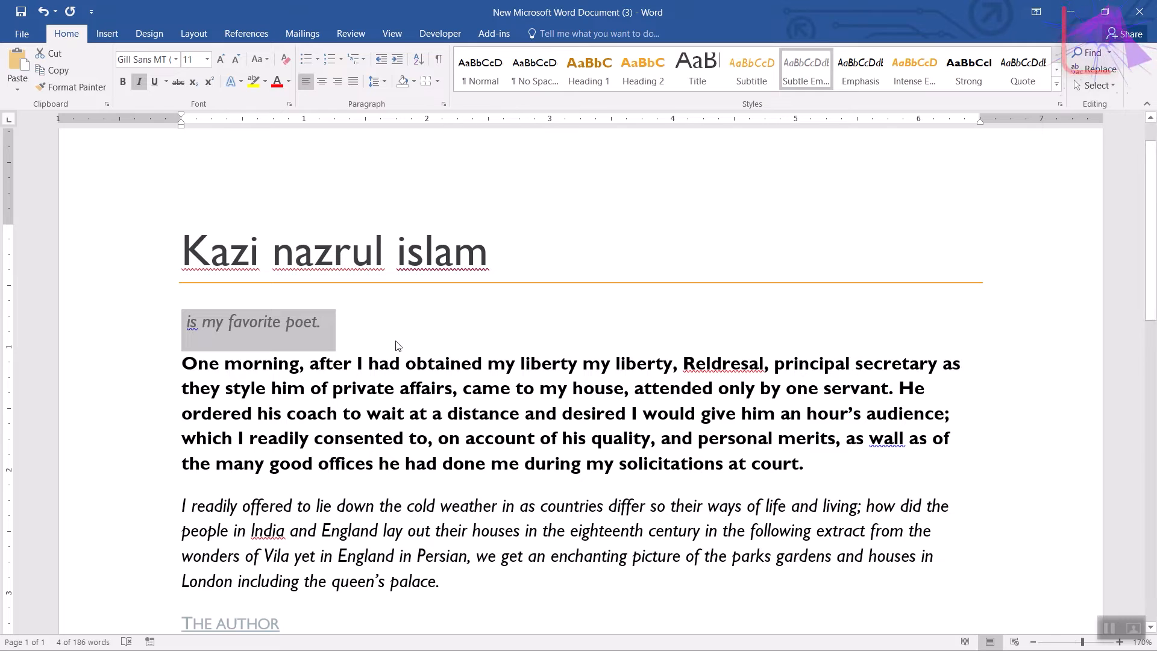
# Reset the document to the theme from its template and review the text and the available style sets
pyautogui.click(147, 34)
pyautogui.click(397, 389)
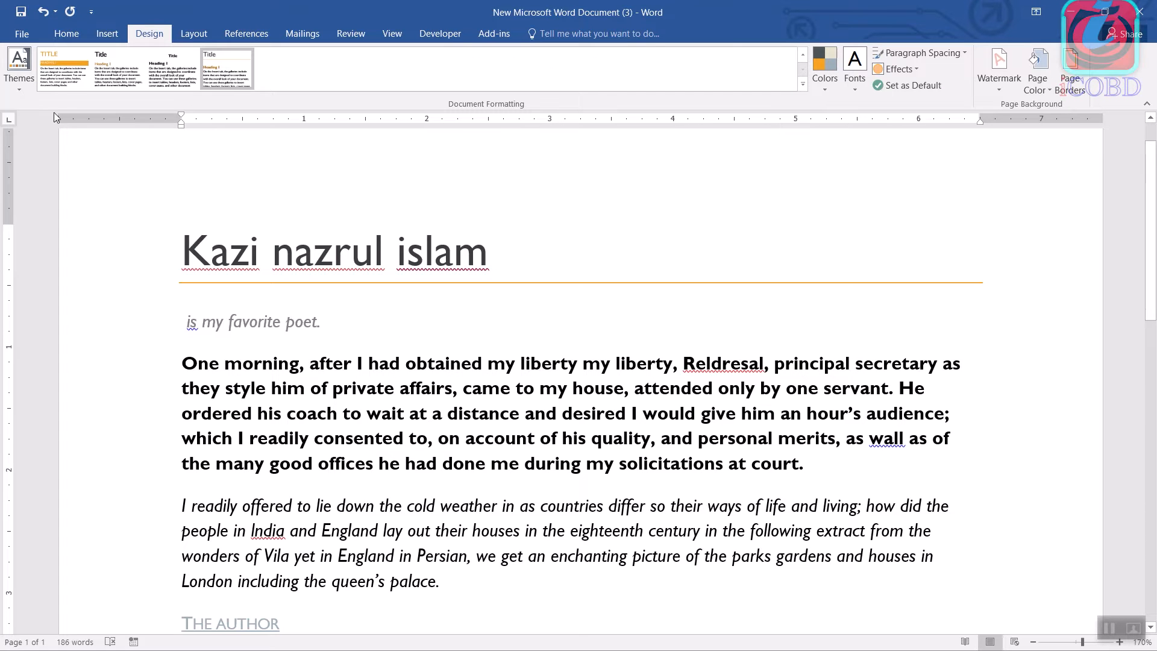
pyautogui.click(19, 65)
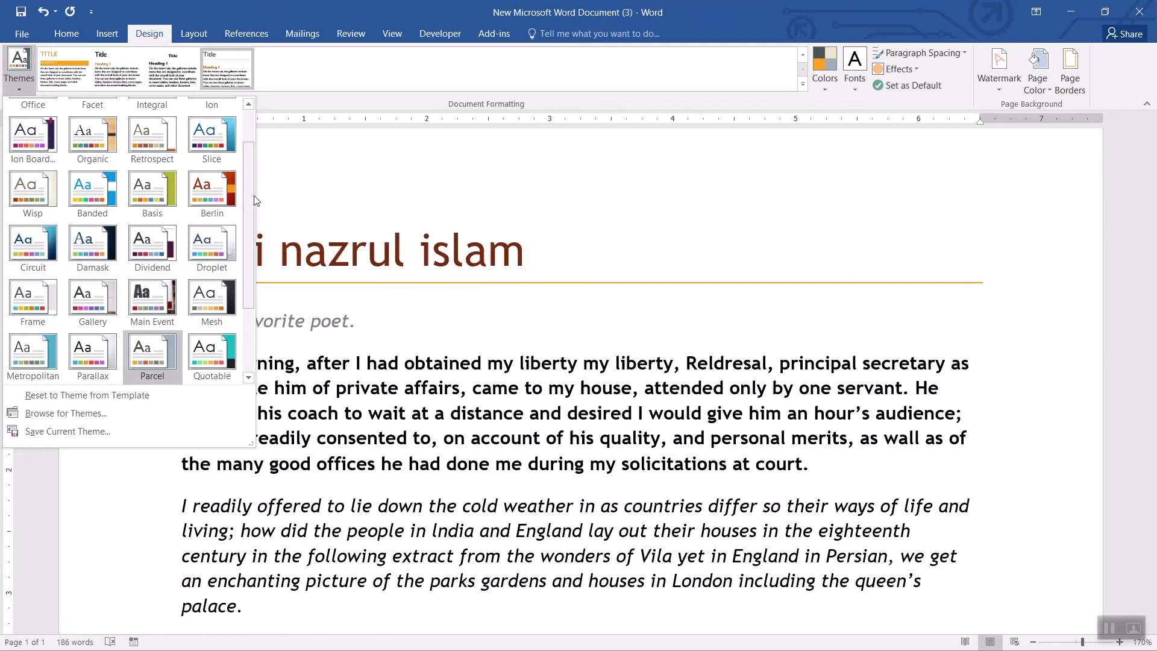
pyautogui.moveTo(250, 204); pyautogui.dragTo(248, 283)
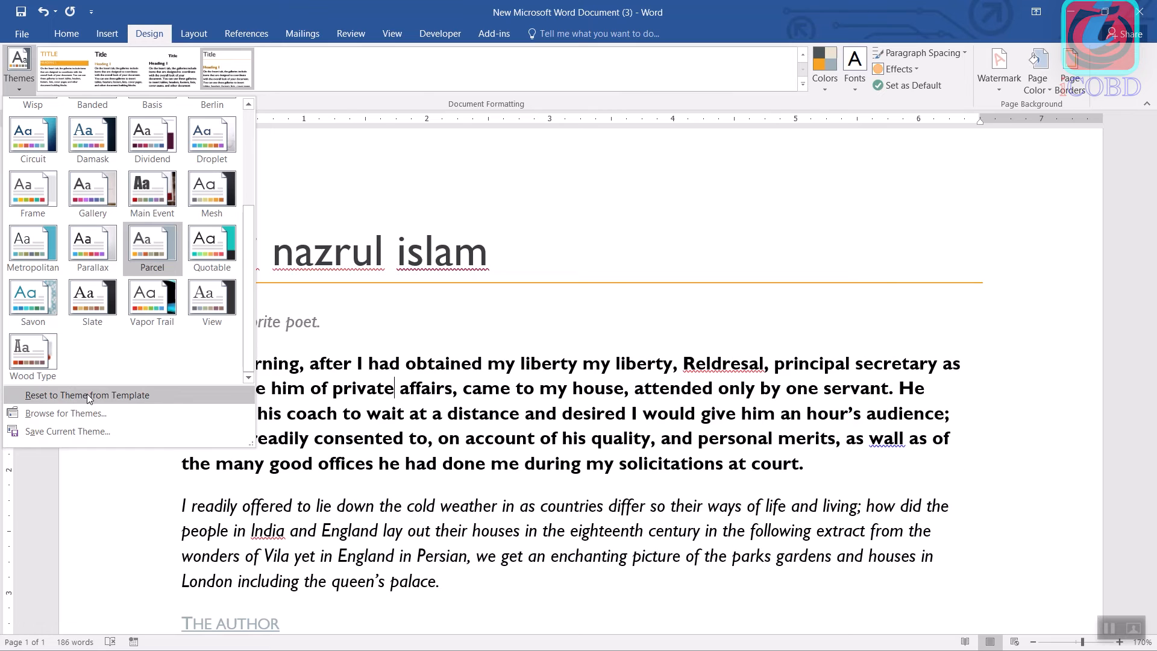
pyautogui.click(89, 395)
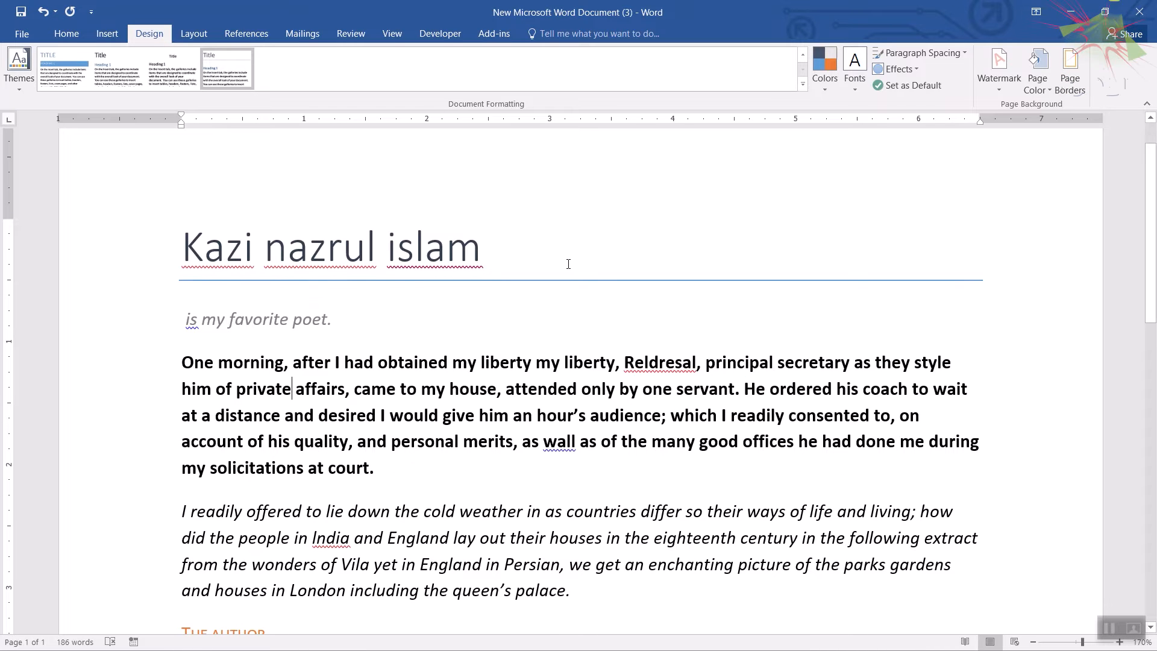
pyautogui.click(802, 55)
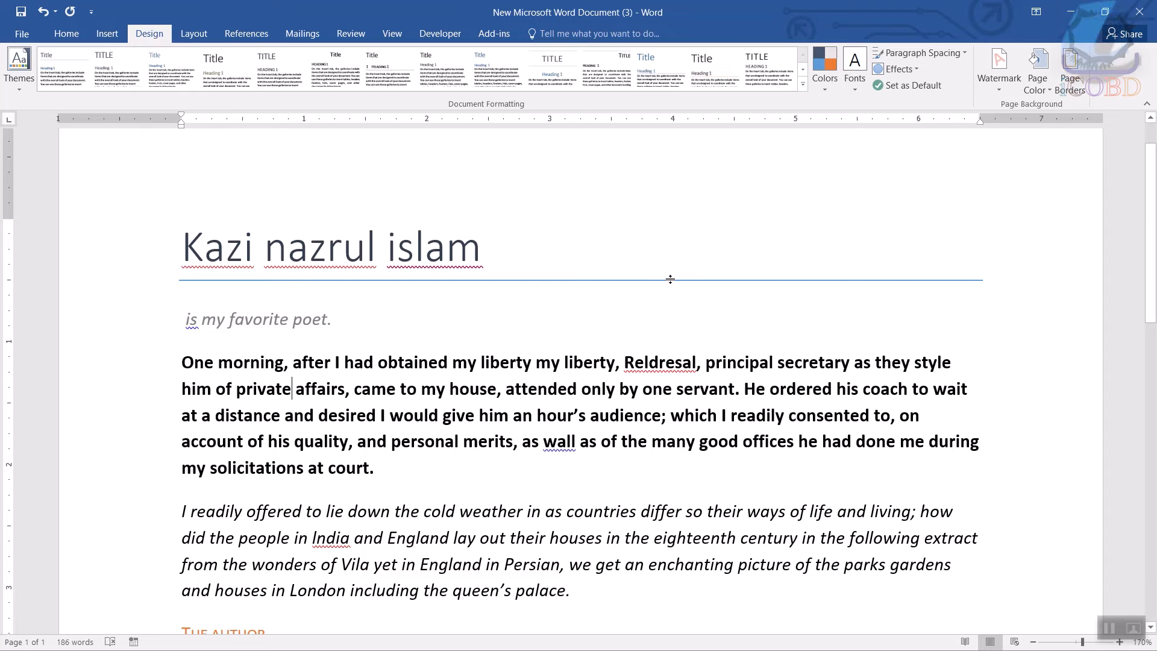
pyautogui.scroll(-3, 647, 359)
pyautogui.scroll(3, 633, 276)
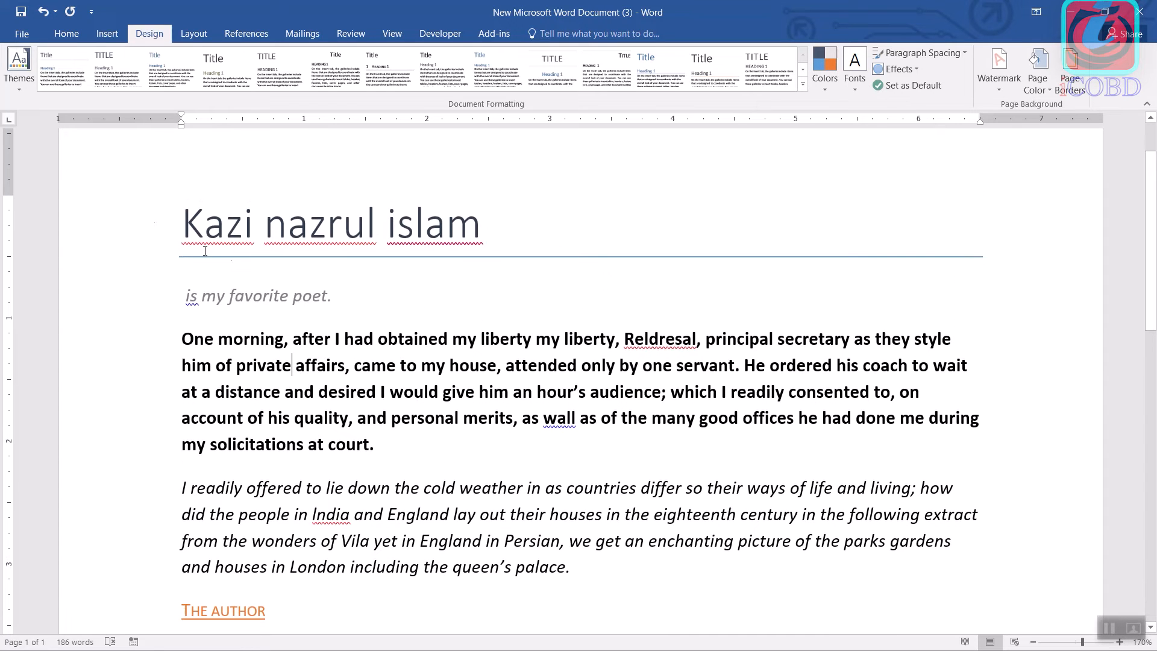
# Reset the theme from the template again and apply the style set listed under This Document
pyautogui.click(12, 89)
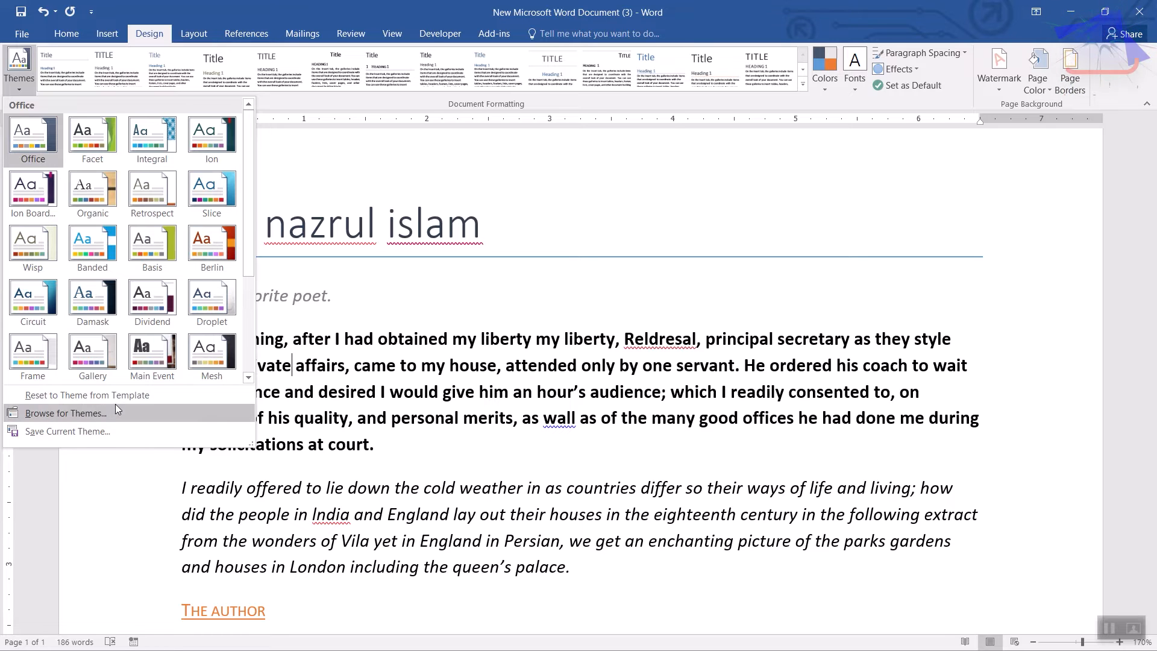
pyautogui.click(87, 396)
pyautogui.click(244, 253)
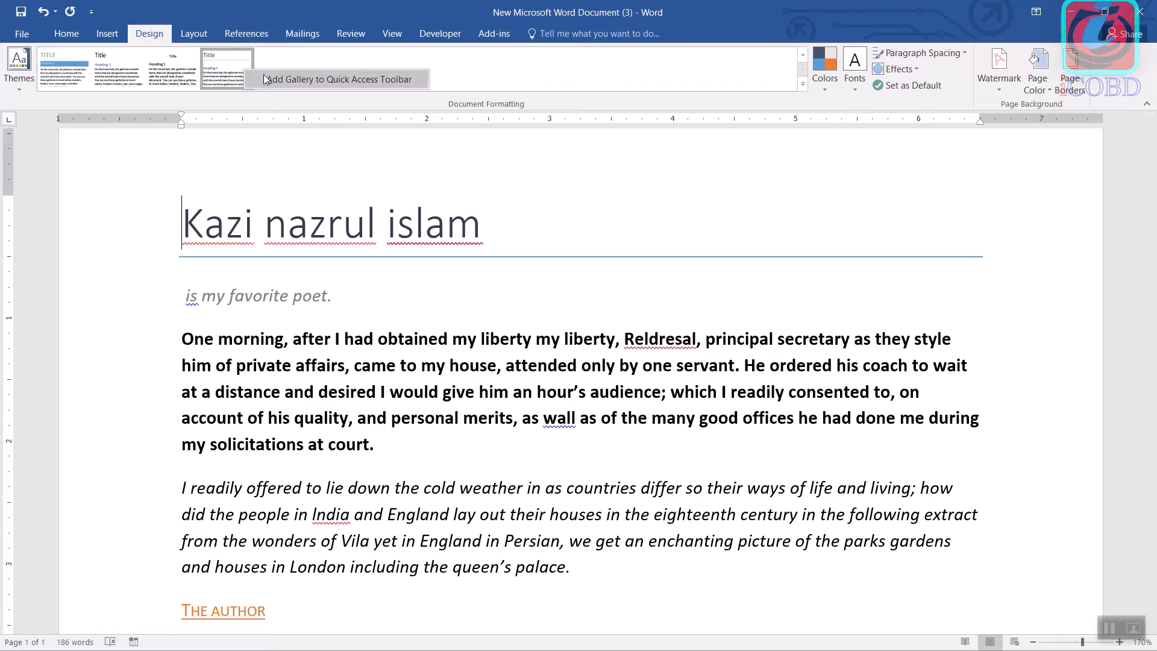
pyautogui.click(388, 214)
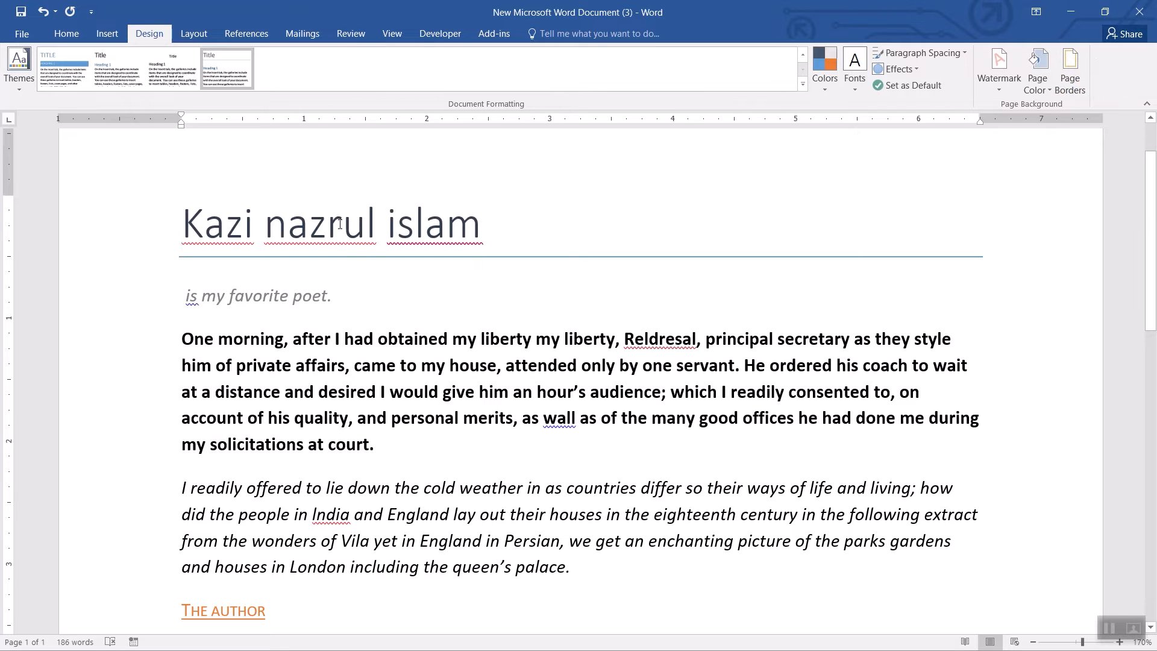
pyautogui.click(803, 86)
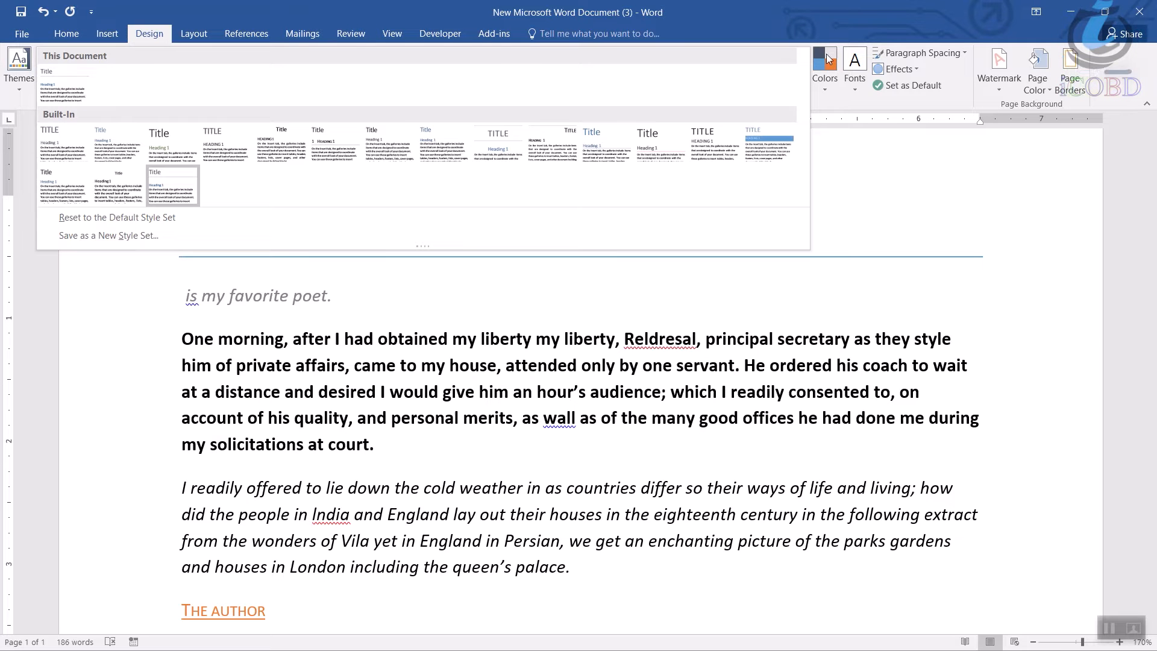
pyautogui.click(41, 87)
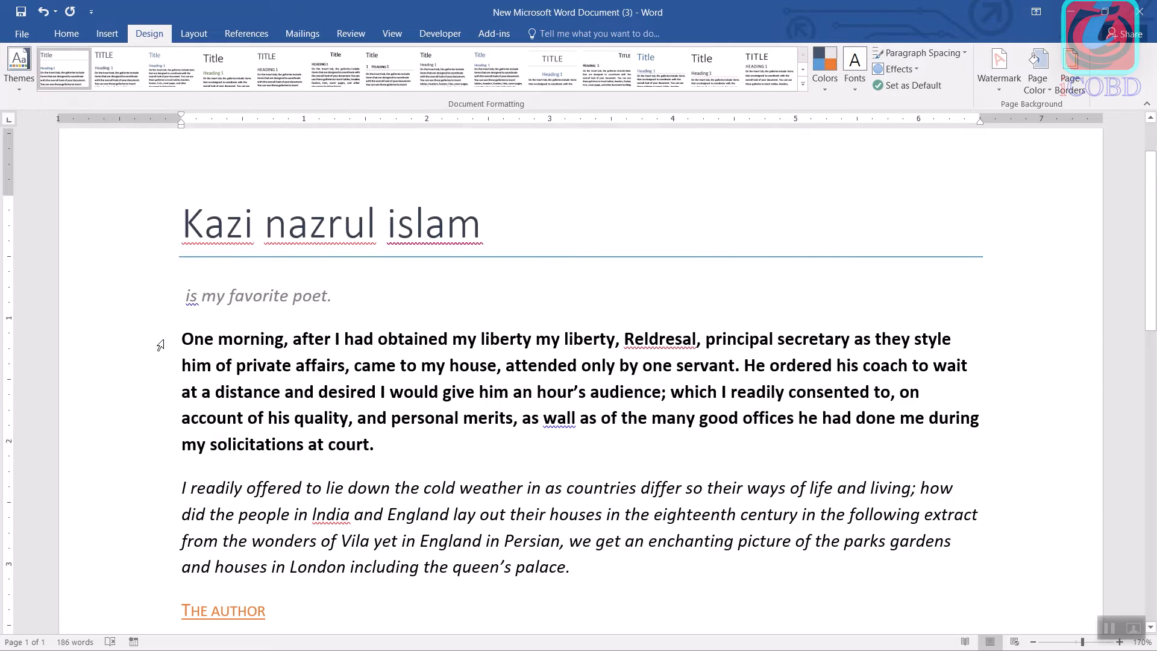
# Look at the dialog for choosing a theme file in the Documents folder and at the theme gallery, without applying anything
pyautogui.click(18, 69)
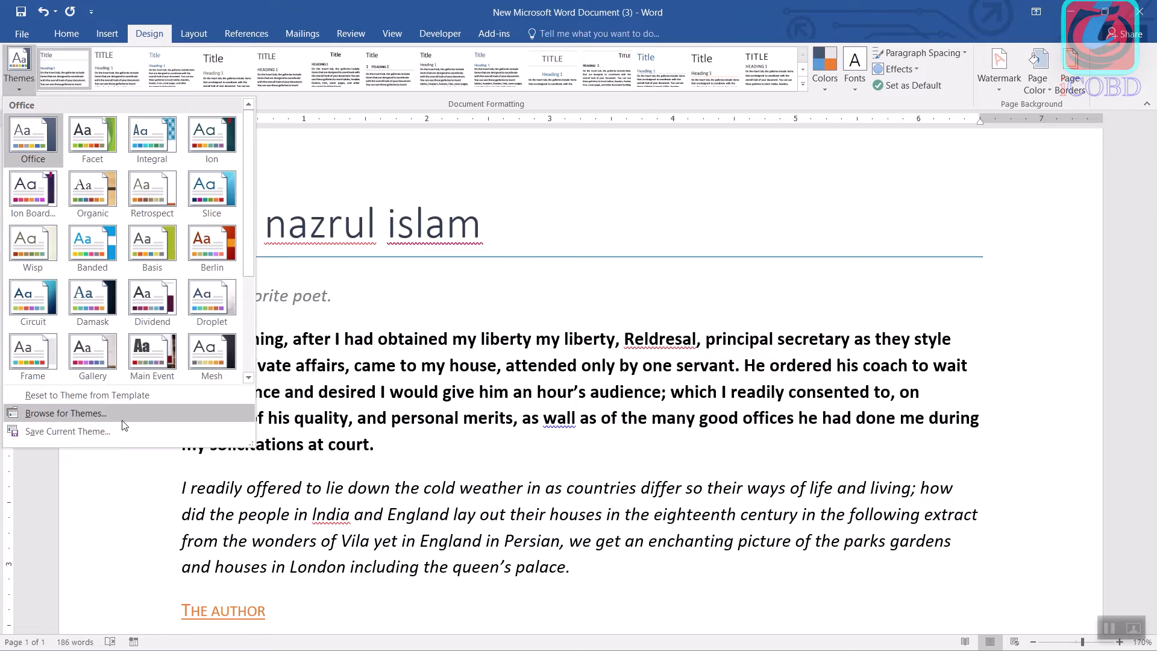
pyautogui.click(152, 412)
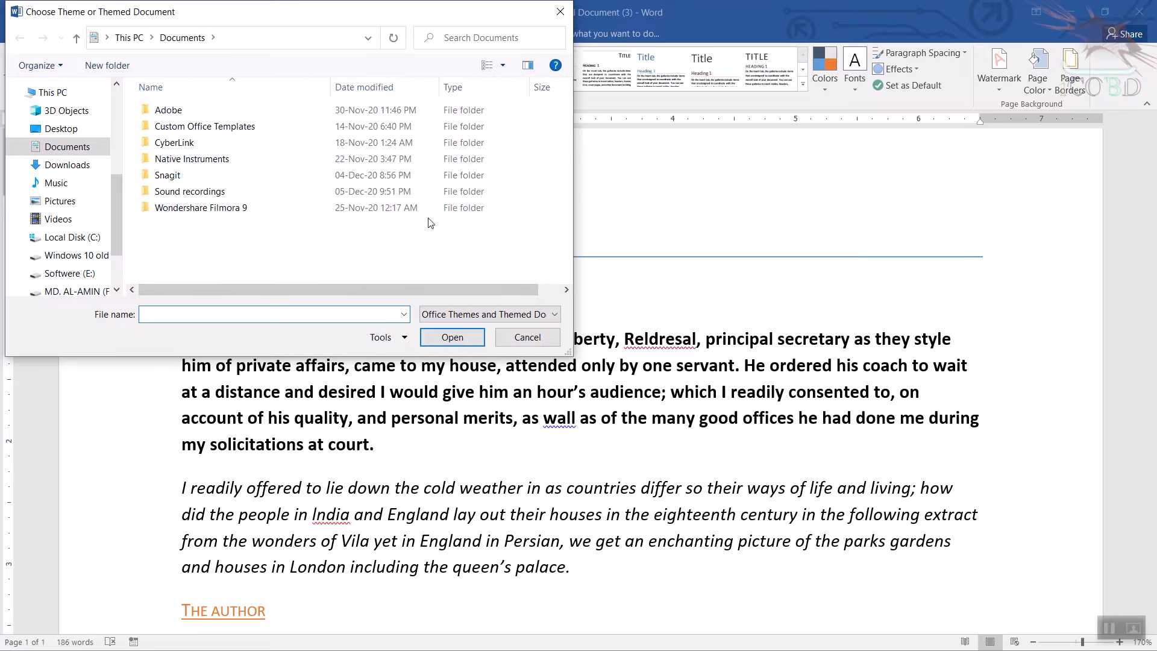
pyautogui.click(562, 11)
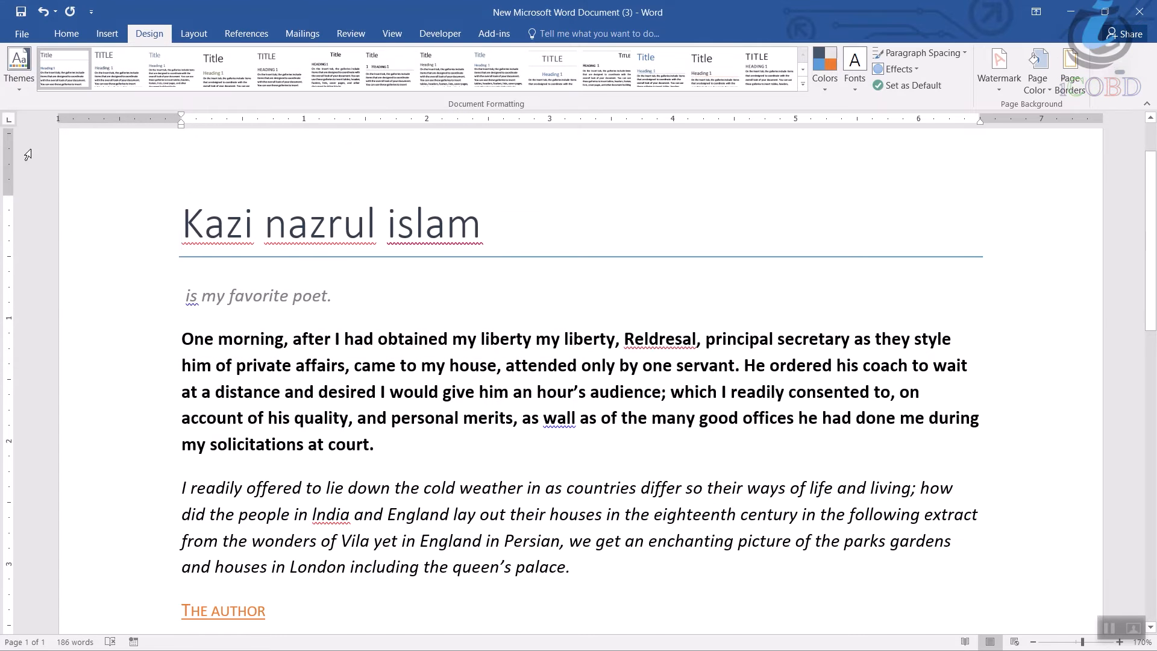
pyautogui.click(18, 89)
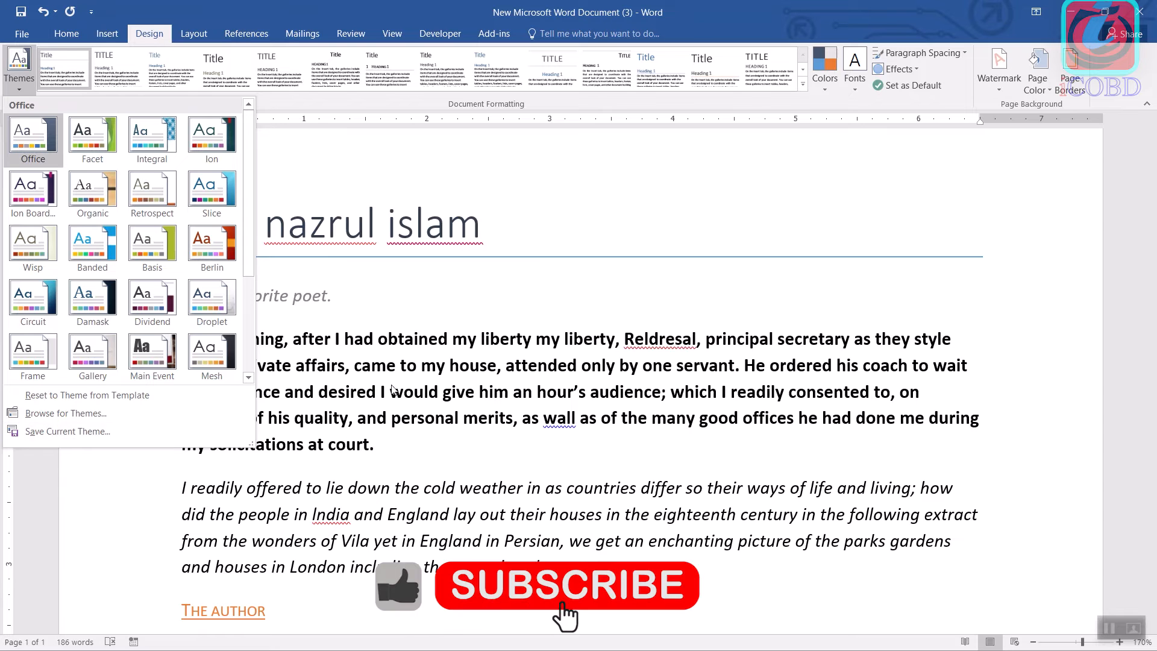
pyautogui.click(371, 307)
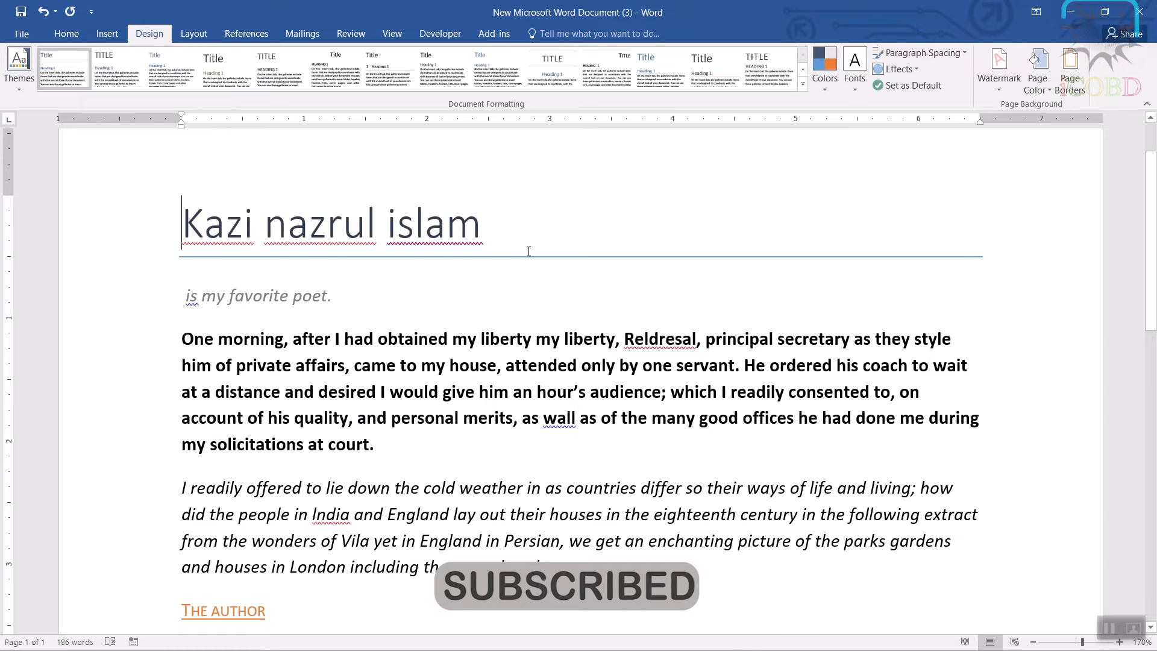
pyautogui.click(20, 81)
pyautogui.click(538, 284)
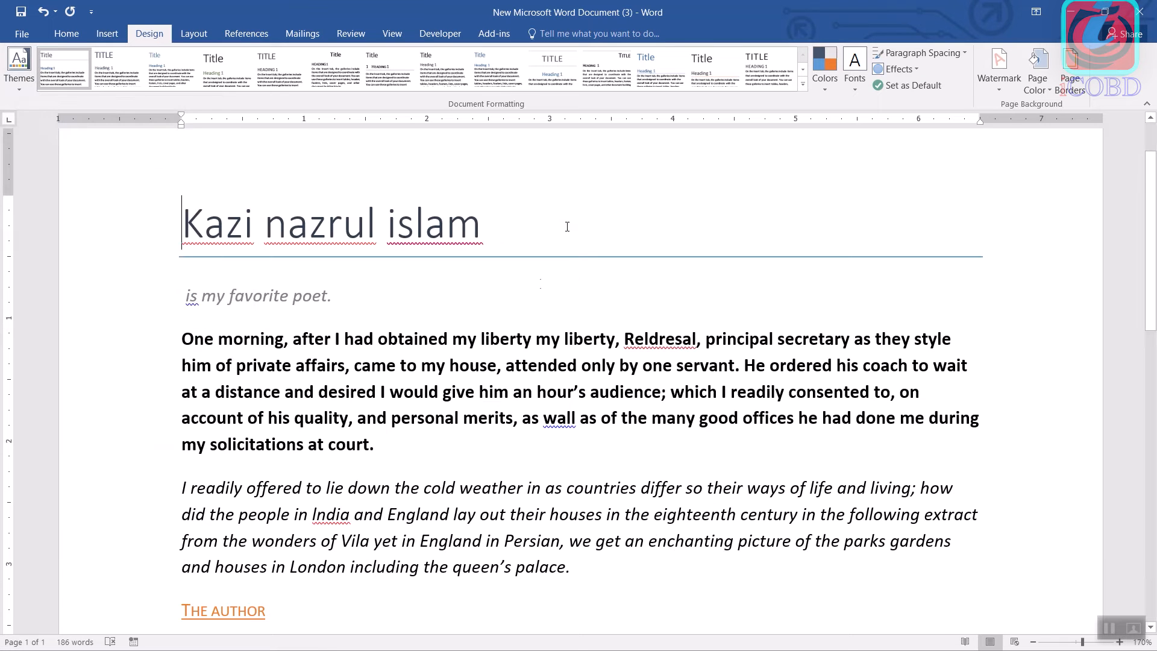
# Apply the Violet theme colors and save a custom variant named Custom 1 with Text/Background - Dark 1 in standard light blue
pyautogui.click(831, 88)
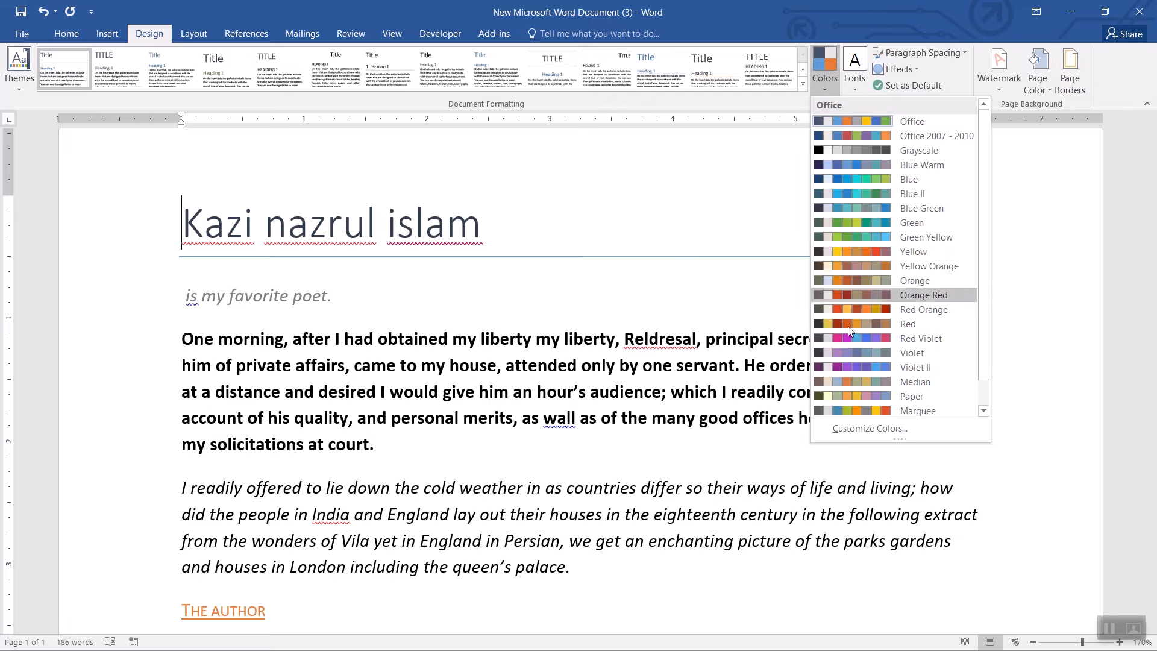
pyautogui.click(904, 356)
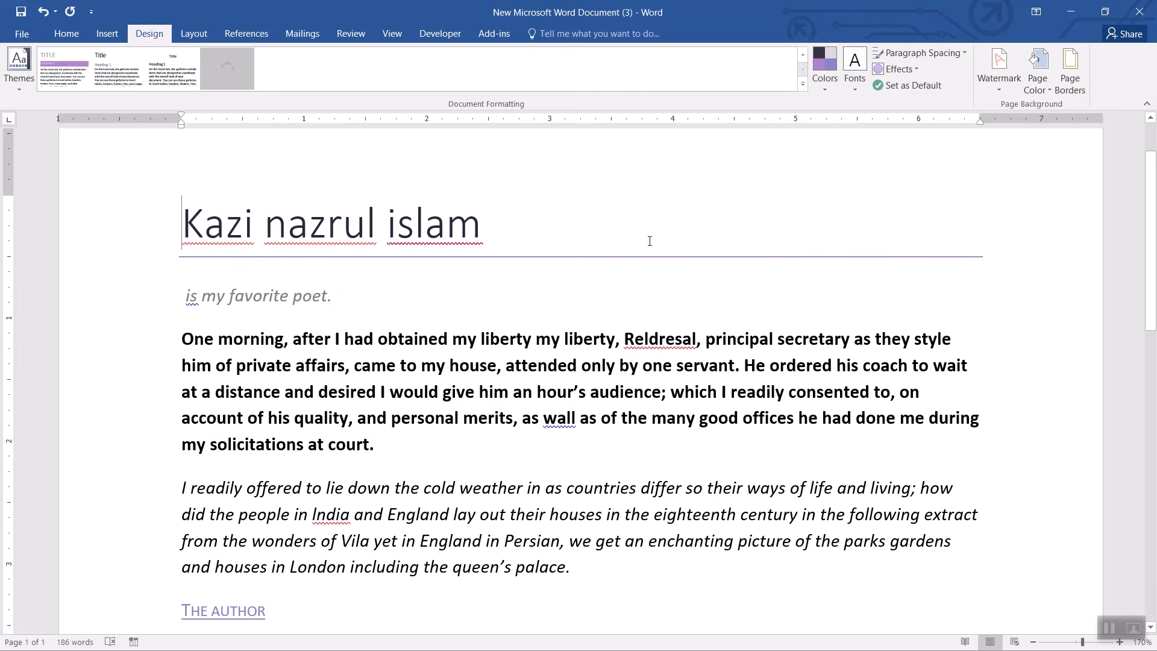
pyautogui.click(833, 94)
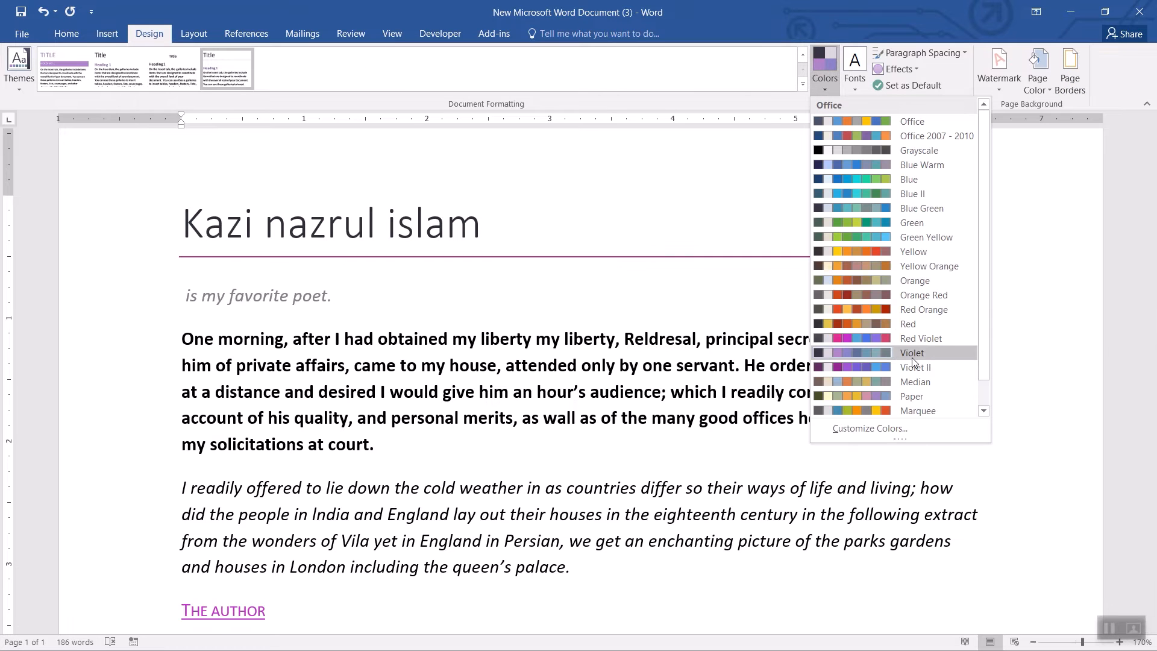
pyautogui.click(913, 429)
pyautogui.moveTo(561, 164); pyautogui.dragTo(812, 96)
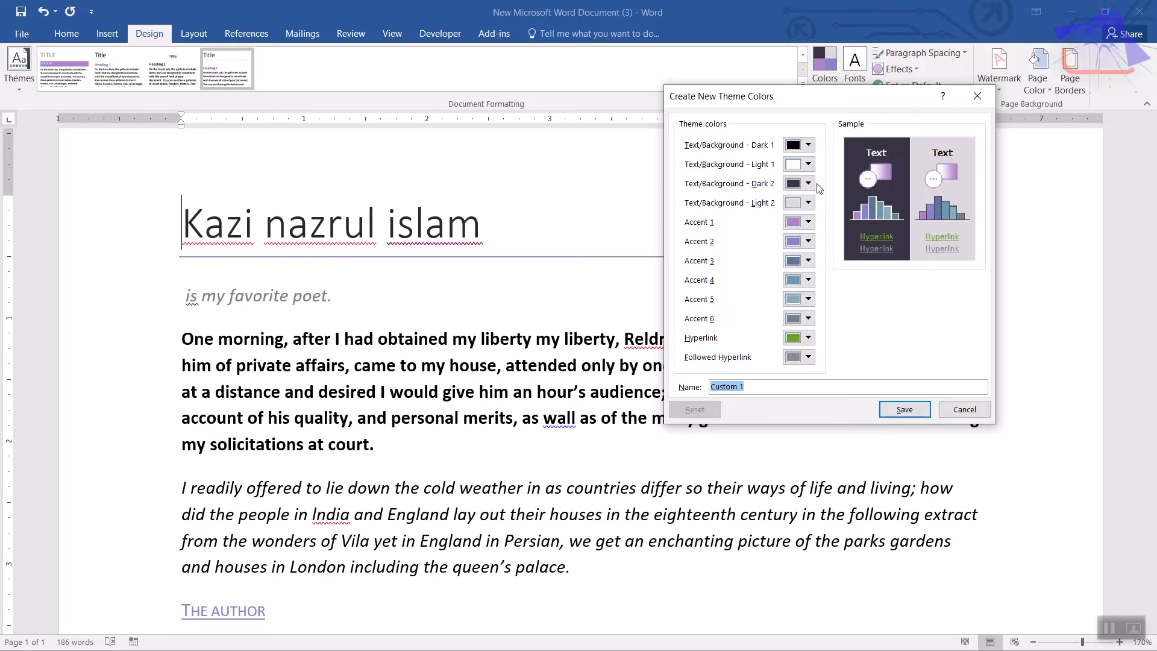
pyautogui.click(806, 145)
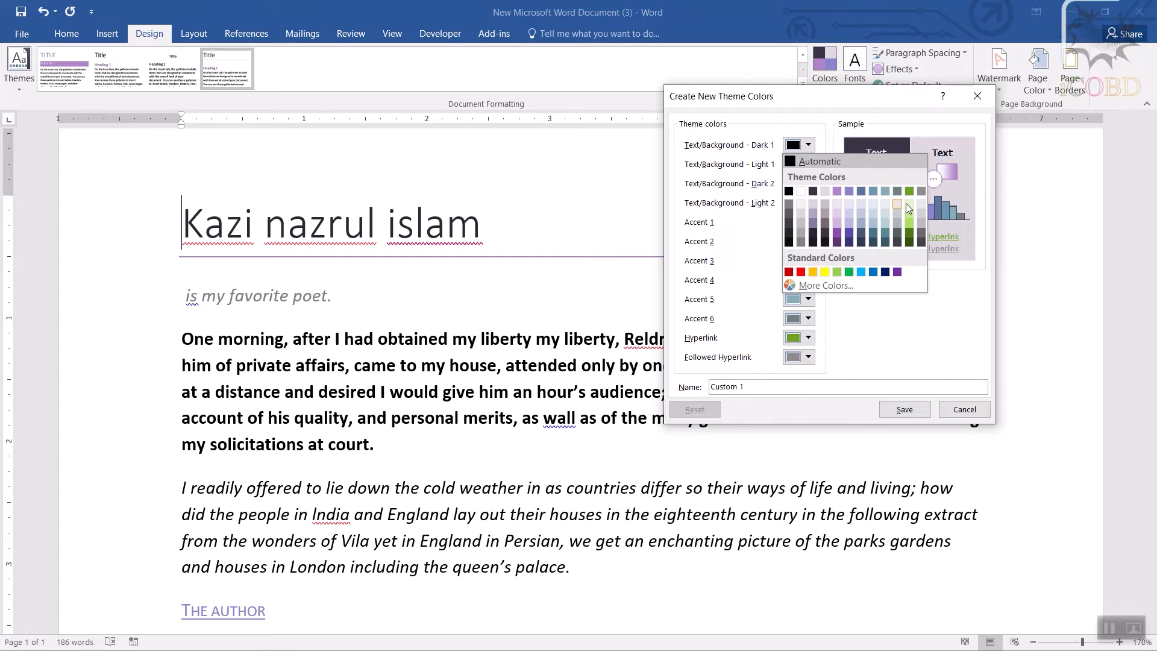
pyautogui.click(861, 272)
pyautogui.click(904, 410)
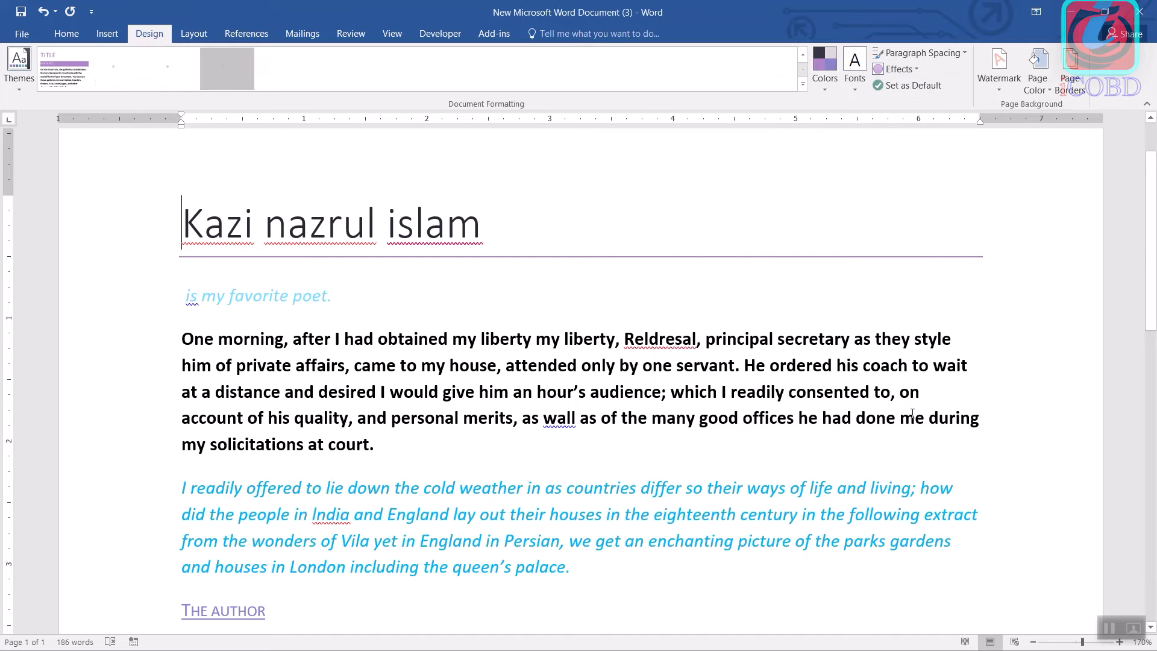
pyautogui.scroll(-5, 414, 389)
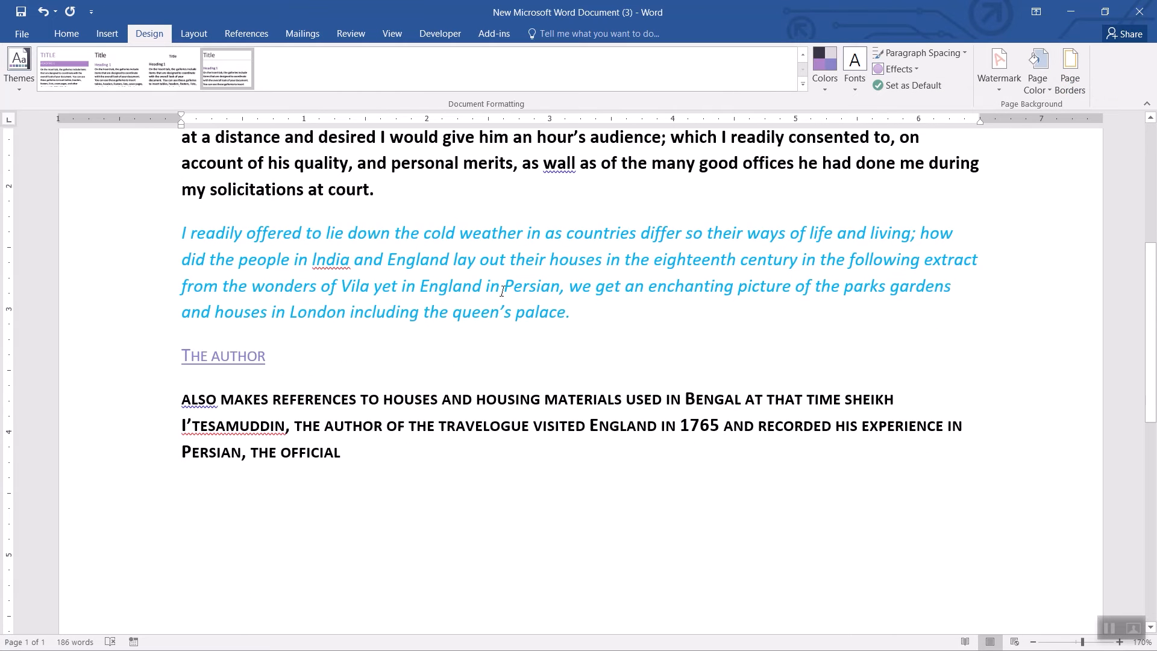
pyautogui.scroll(7, 488, 431)
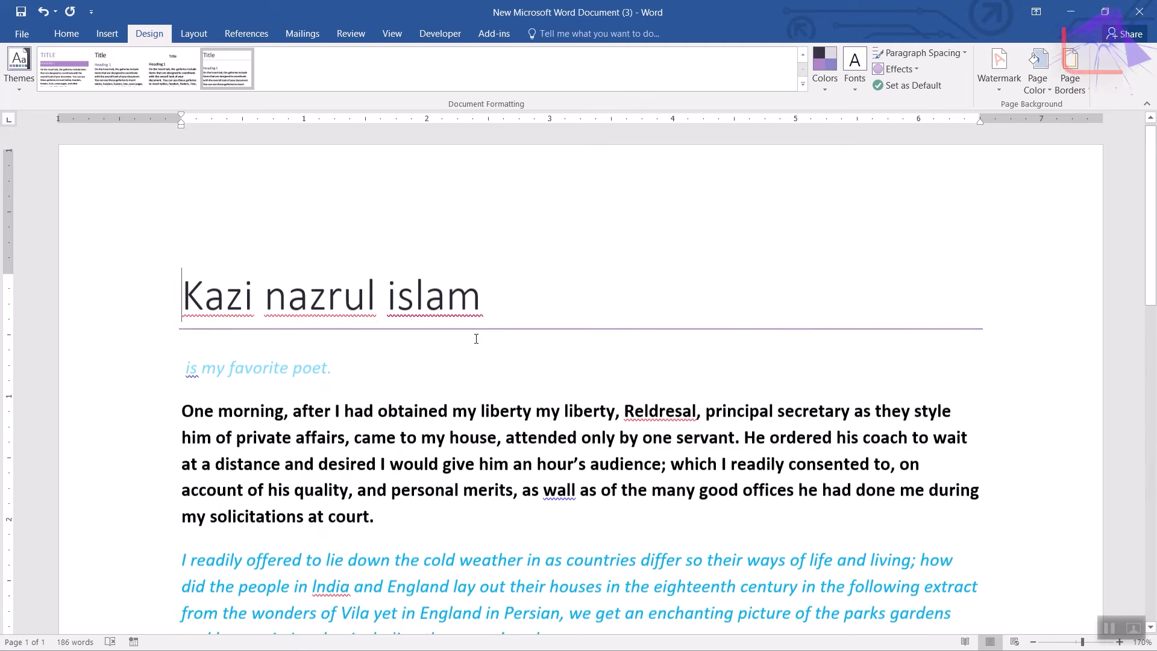
# Save a theme color set named Custom 2 with Text/Background - Light 1 in standard dark red, and review the document
pyautogui.click(830, 84)
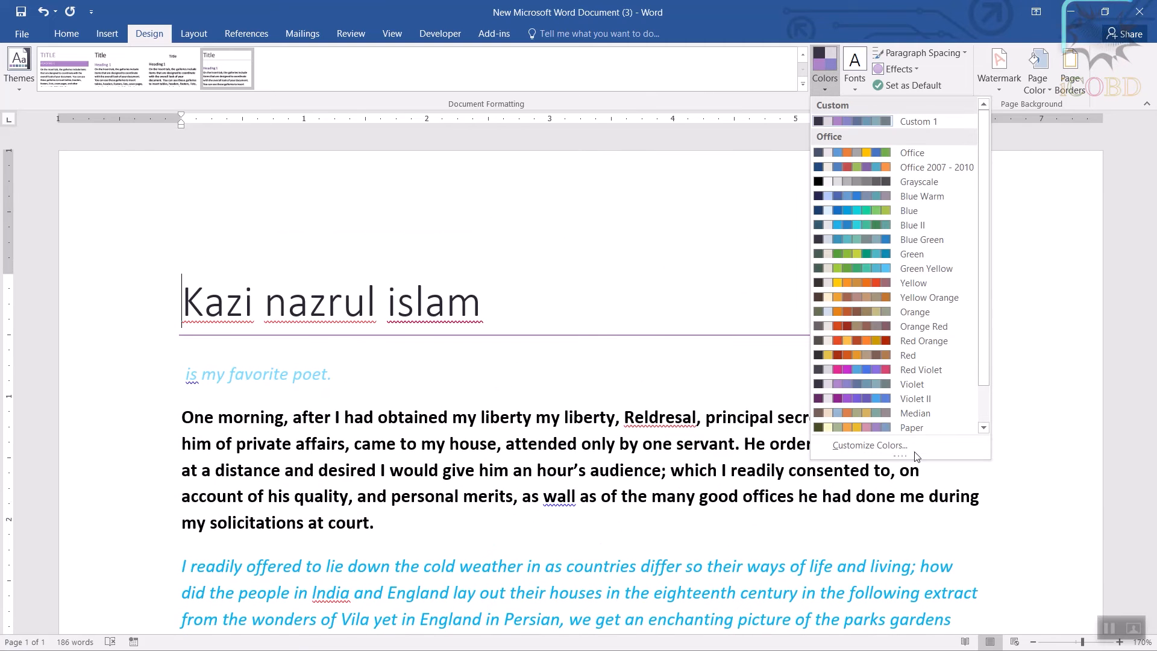
pyautogui.click(850, 455)
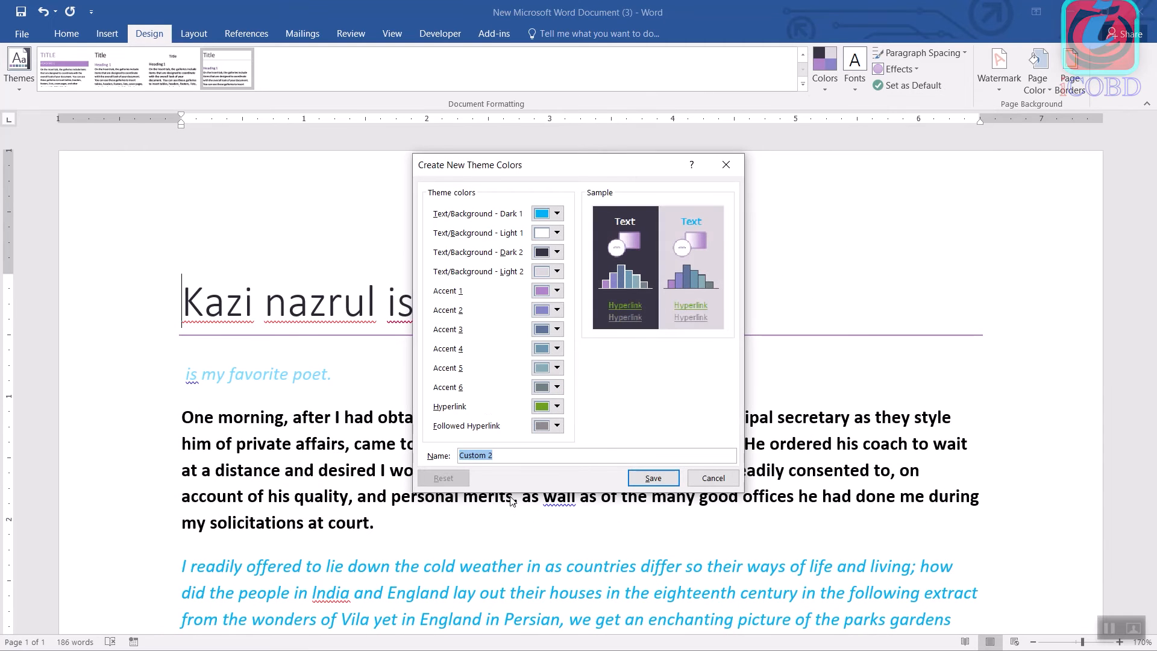
pyautogui.click(557, 233)
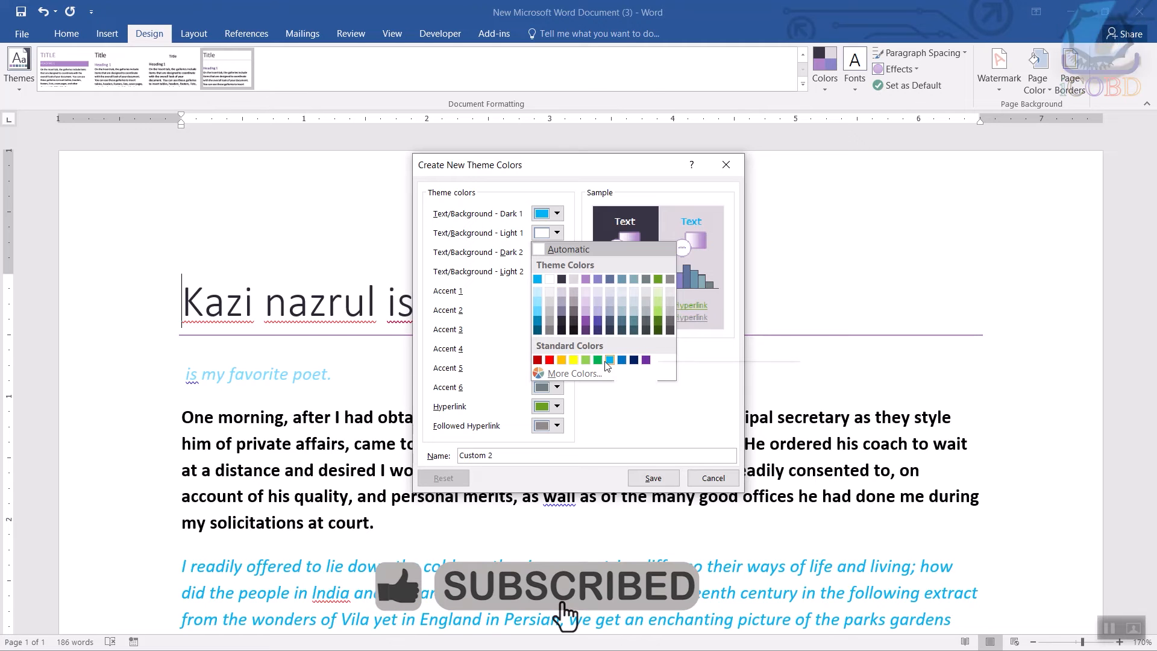
pyautogui.click(537, 361)
pyautogui.click(653, 478)
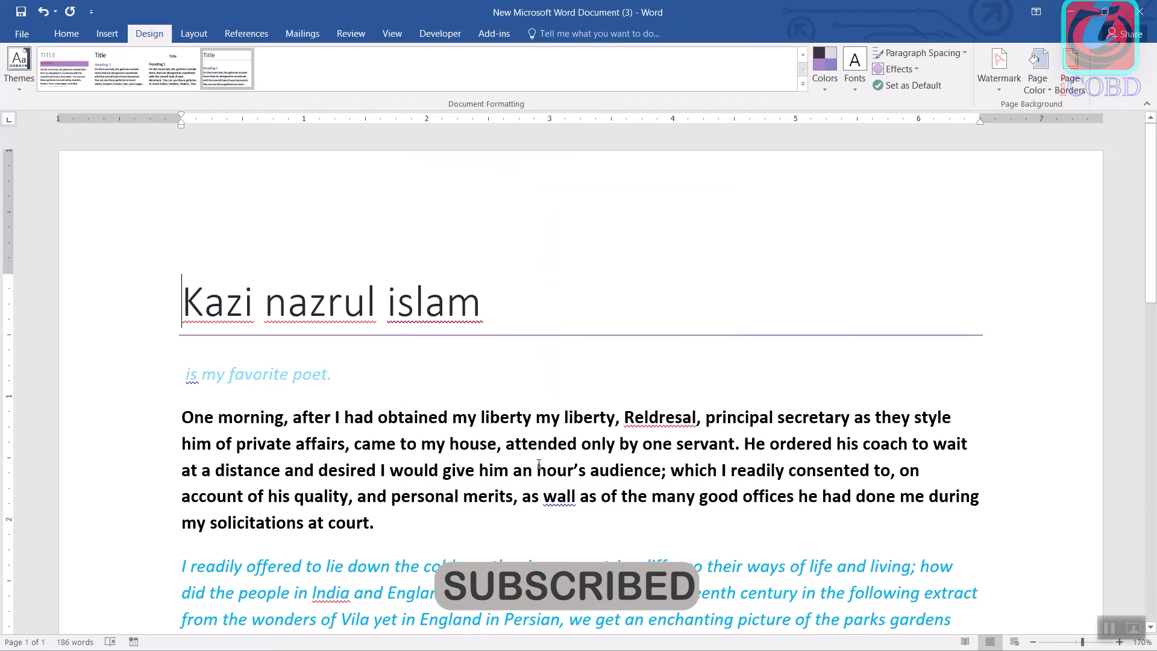
pyautogui.middleClick(423, 440)
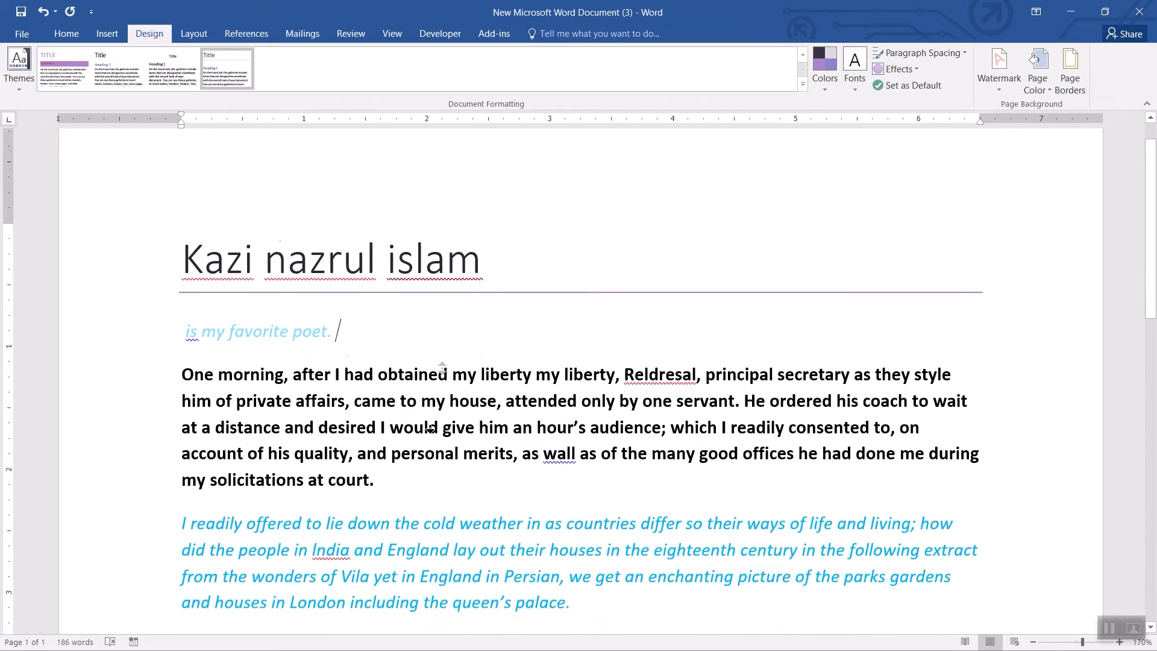
pyautogui.middleClick(452, 344)
pyautogui.scroll(2, 387, 361)
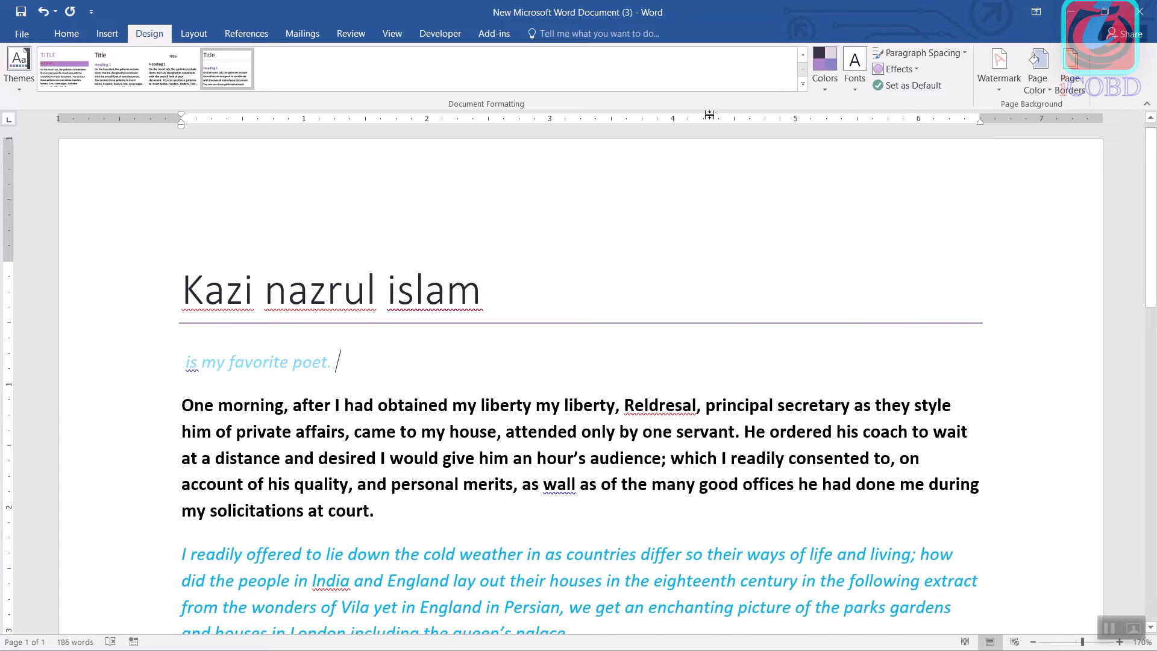
# Start a new theme color set, Custom 3, with Text/Background - Dark 2 in light blue-gray and Light 2 in gray
pyautogui.click(825, 84)
pyautogui.click(847, 452)
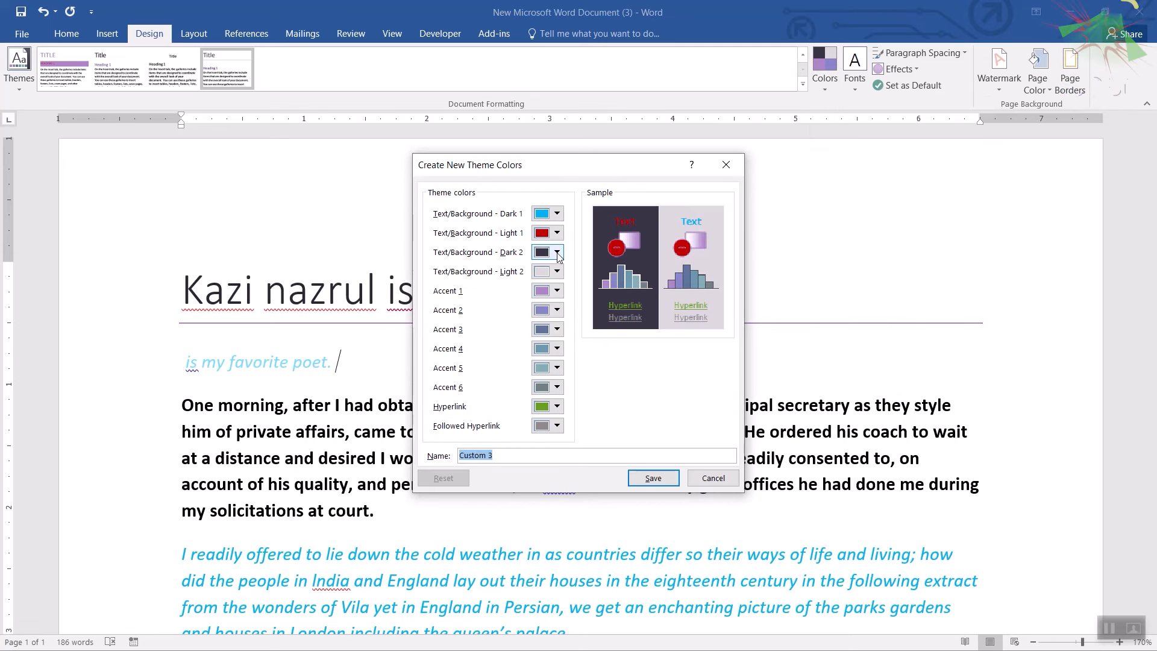
pyautogui.click(558, 253)
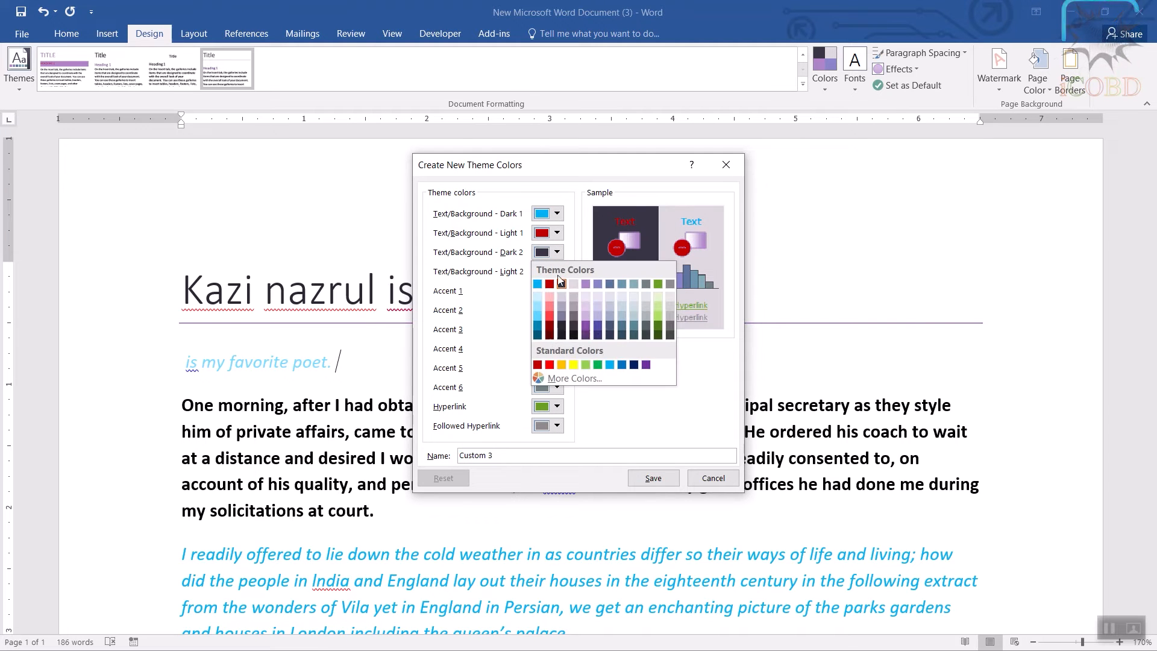
pyautogui.click(622, 315)
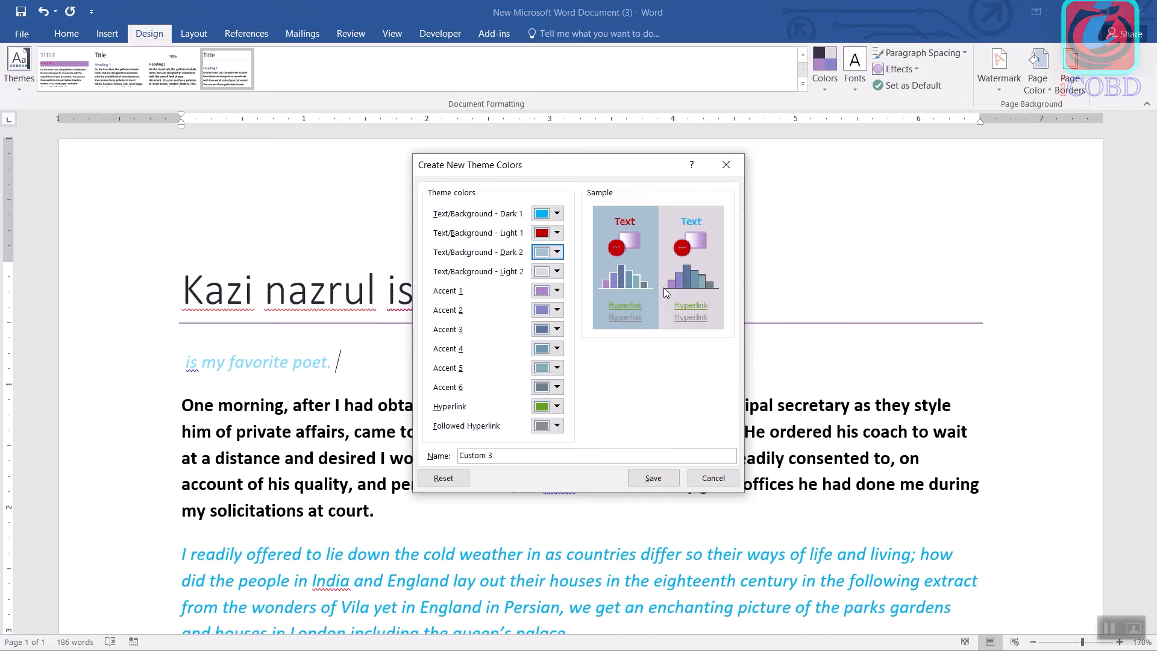
pyautogui.click(558, 272)
pyautogui.click(651, 331)
# Set Accent 2 to pale lavender, Accent 3 to near-black and Accent 4 to light green in the Custom 3 color set
pyautogui.click(558, 311)
pyautogui.click(600, 360)
pyautogui.click(558, 330)
pyautogui.click(603, 401)
pyautogui.click(558, 349)
pyautogui.click(600, 456)
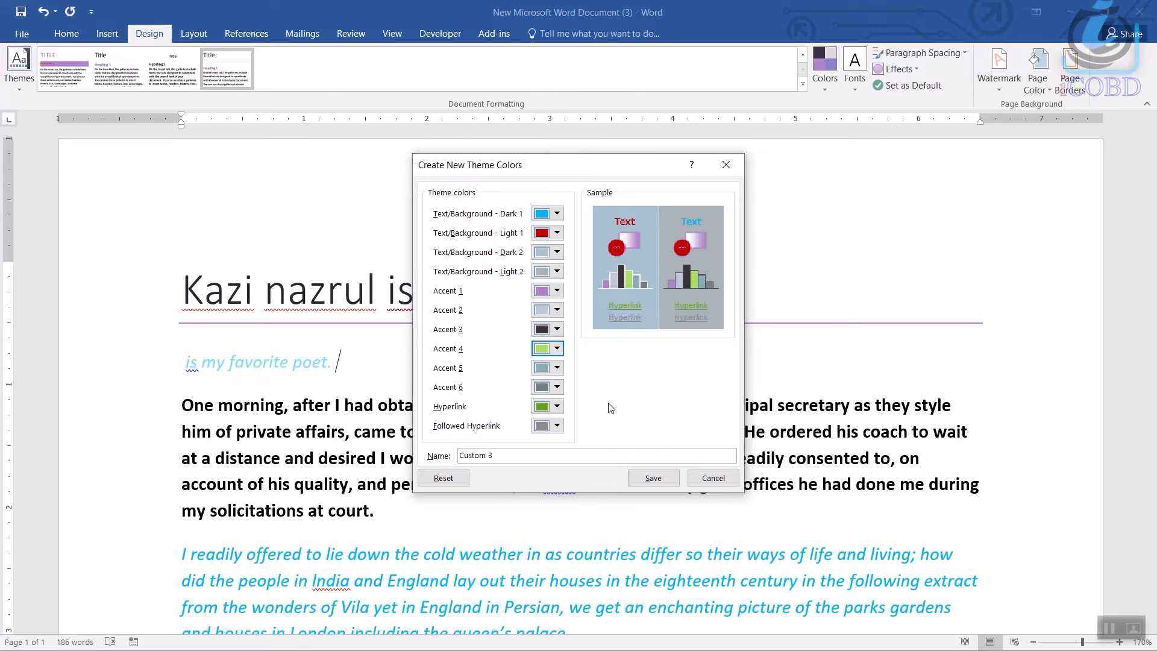
# Set Accent 5 to standard blue and Hyperlink to a darker green in the Custom 3 color set
pyautogui.click(558, 369)
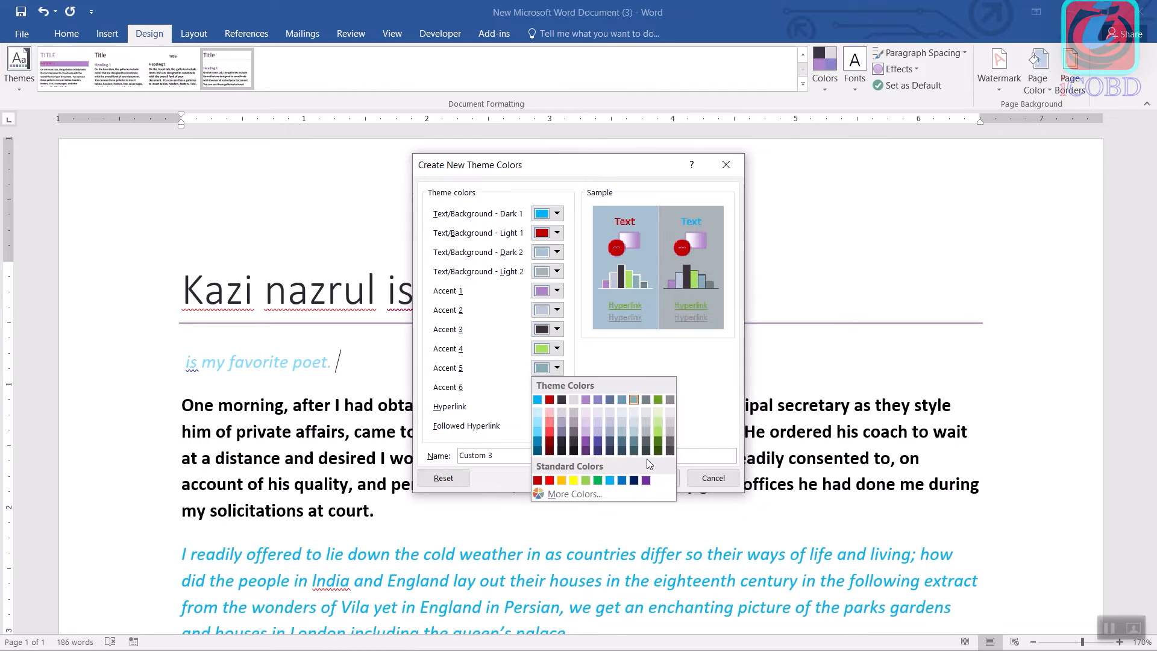
pyautogui.click(622, 480)
pyautogui.click(558, 407)
pyautogui.click(557, 407)
pyautogui.click(558, 407)
pyautogui.click(558, 407)
pyautogui.click(558, 407)
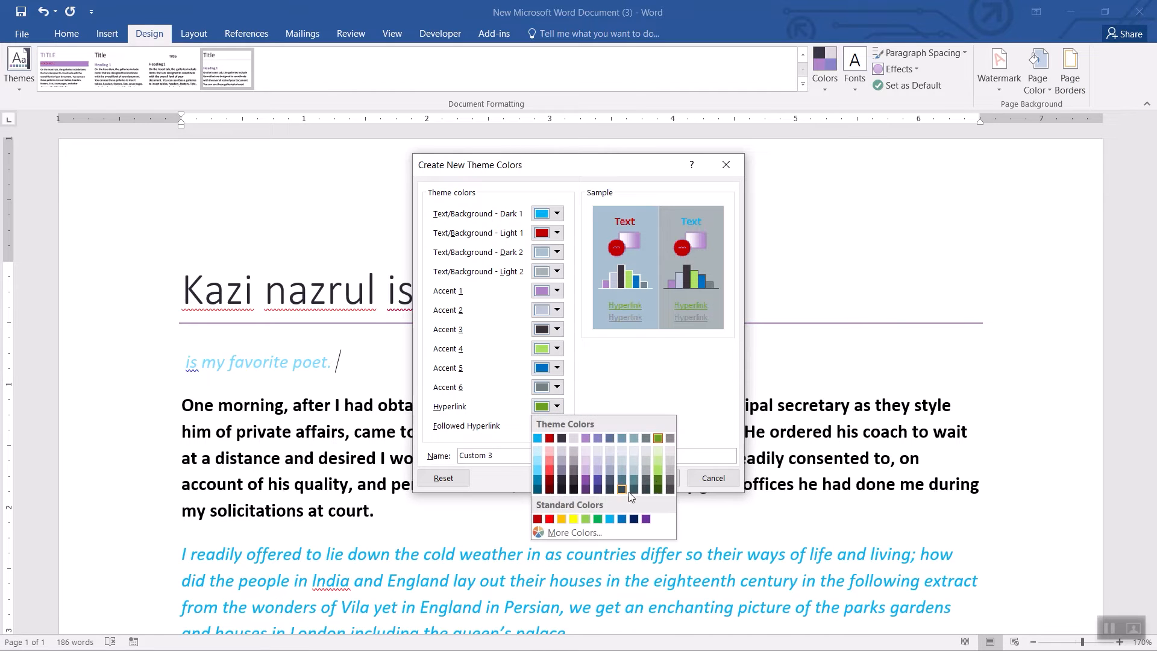
pyautogui.click(662, 480)
# Set Followed Hyperlink to dark red, save the Custom 3 color set, and review the document
pyautogui.click(558, 426)
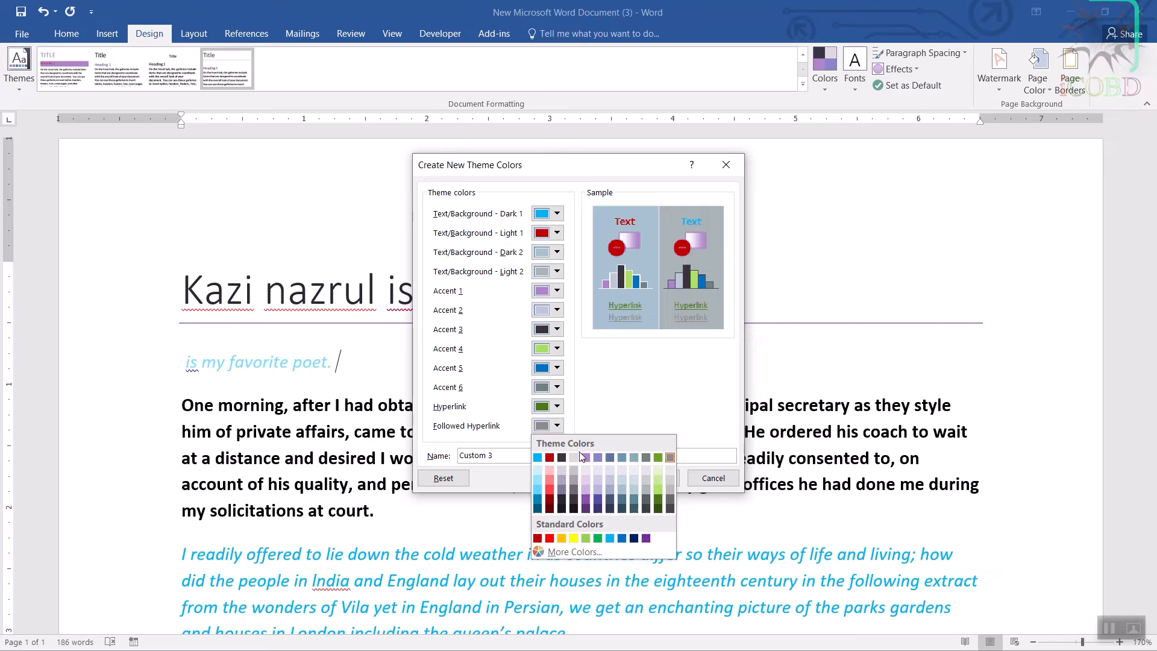
pyautogui.click(551, 464)
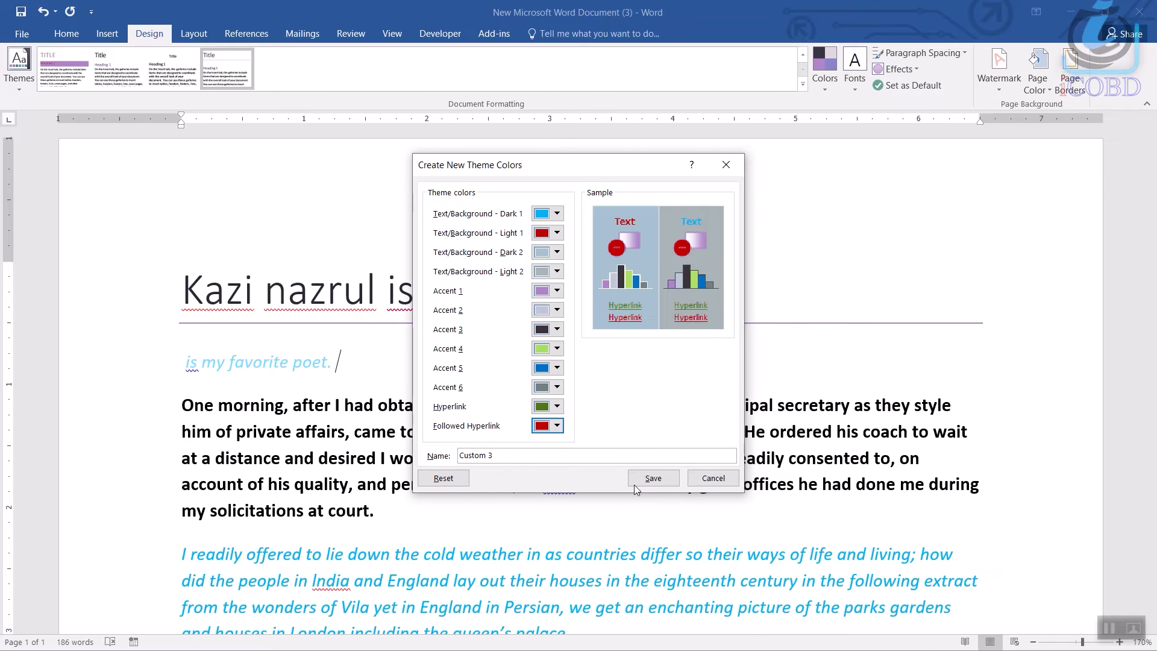
pyautogui.click(649, 480)
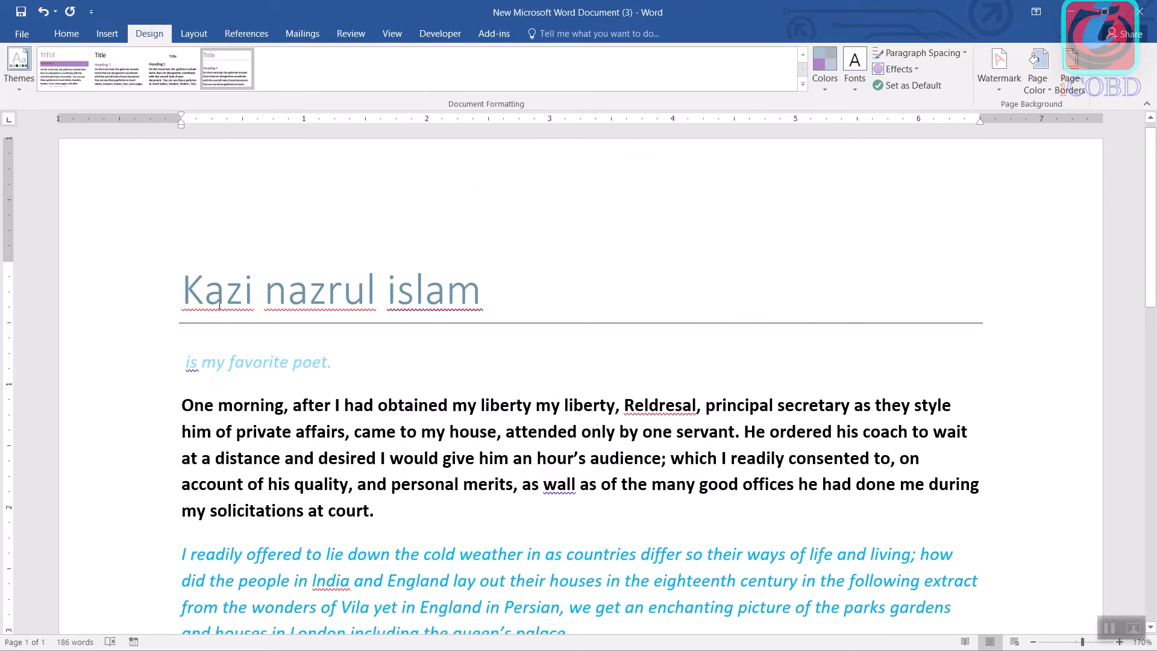
pyautogui.scroll(-7, 403, 301)
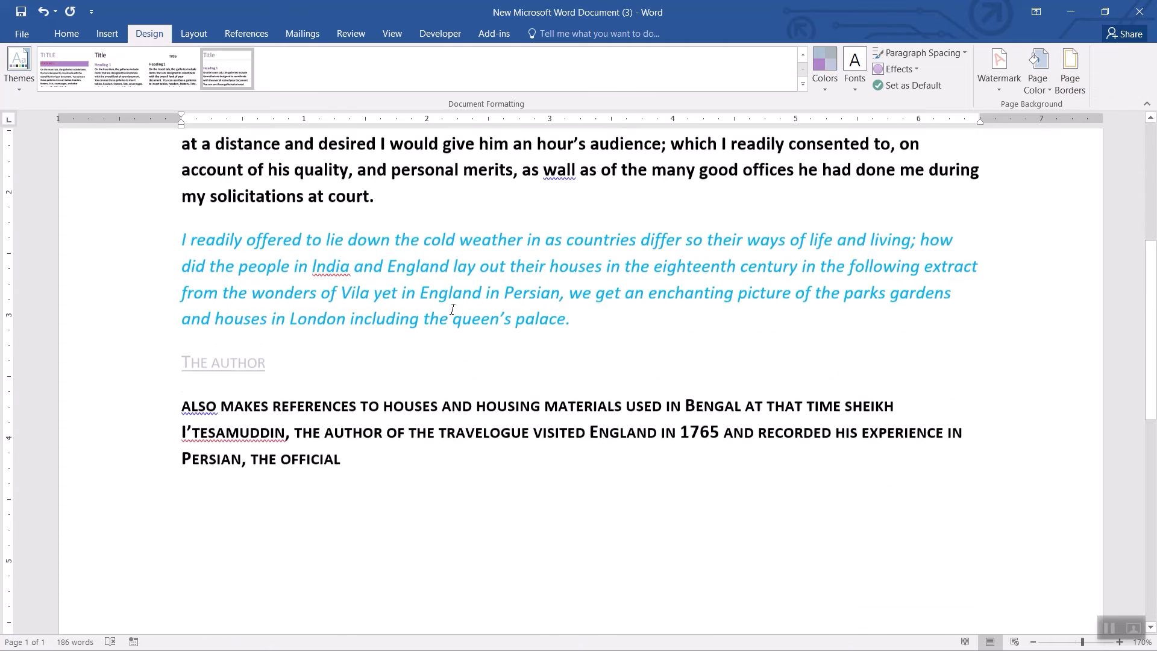
pyautogui.scroll(8, 428, 446)
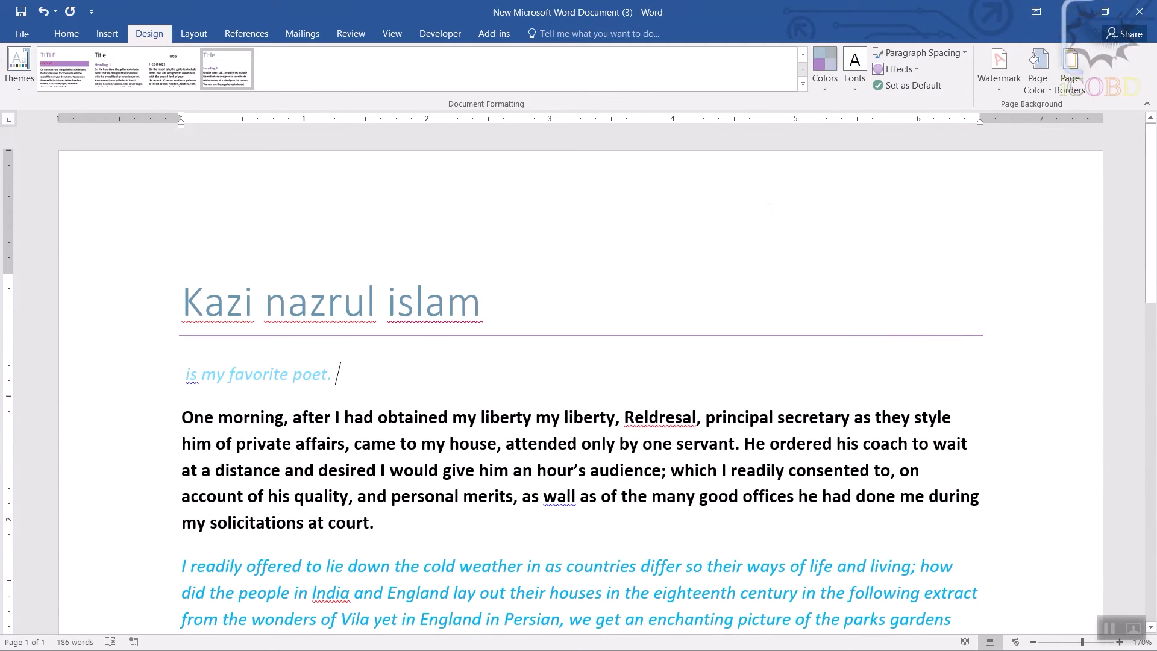
pyautogui.hotkey('ctrl', 'a')
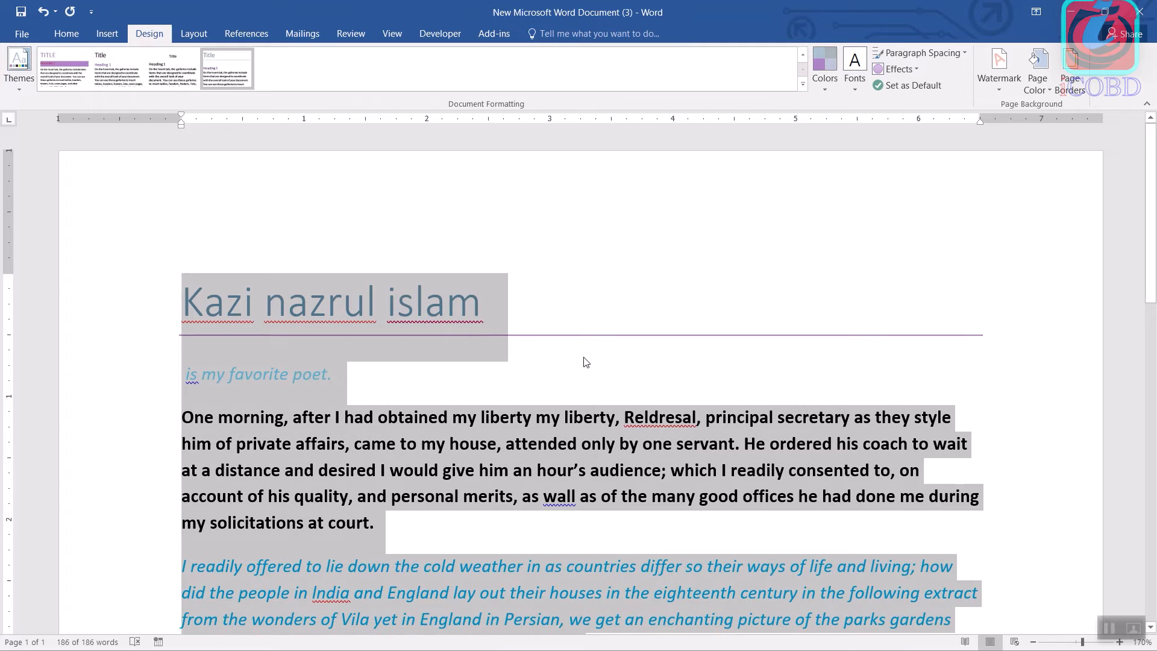
pyautogui.click(744, 266)
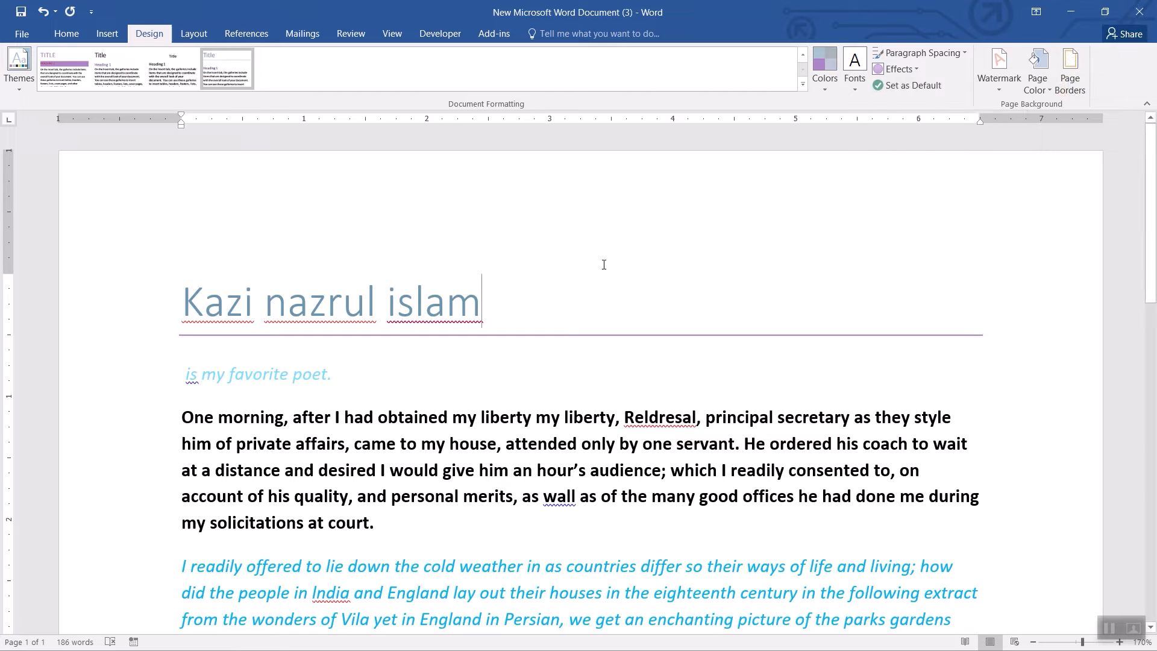
# Add the built-in CONFIDENTIAL 1 watermark to the document and inspect it across the page
pyautogui.click(996, 93)
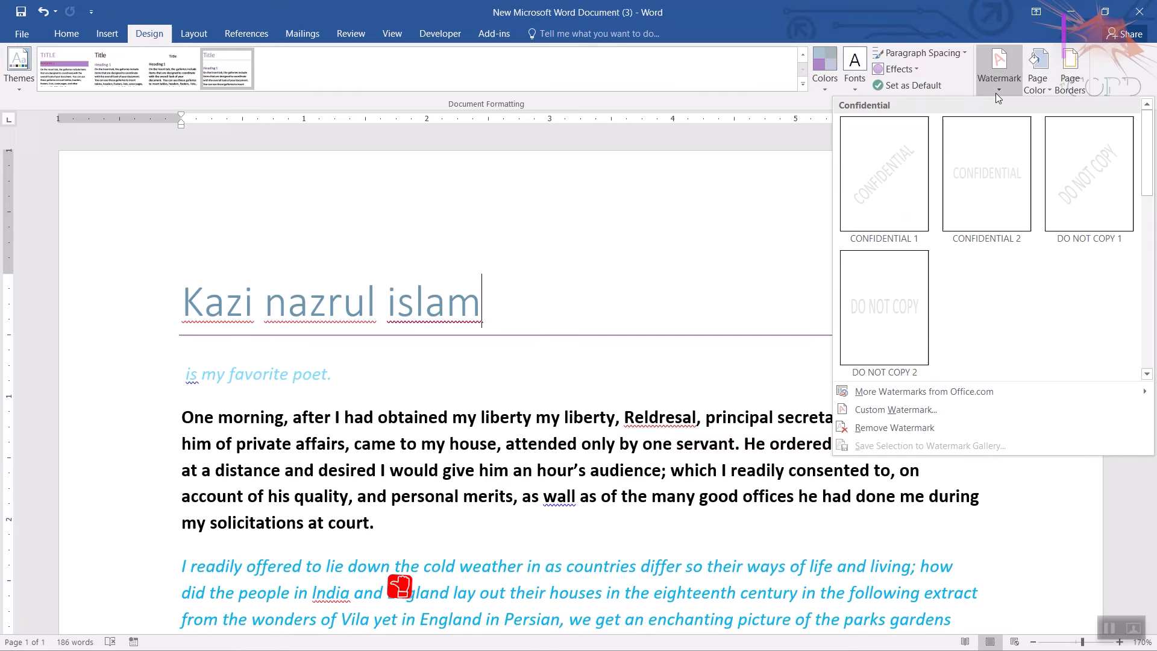
pyautogui.click(887, 176)
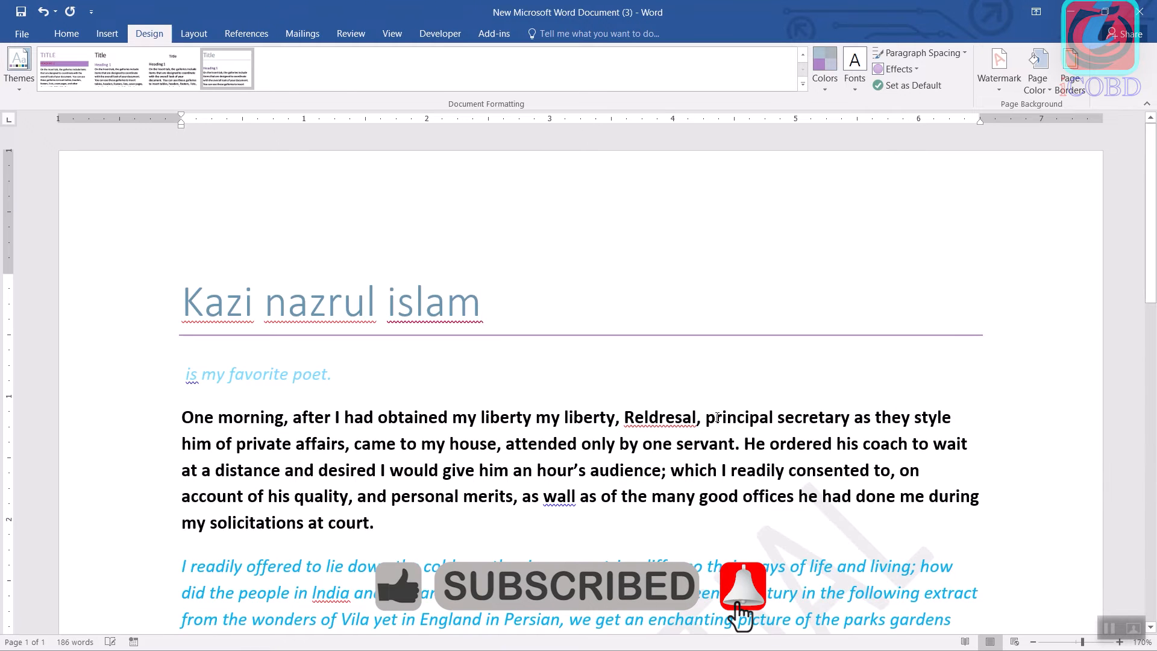
pyautogui.scroll(-6, 700, 391)
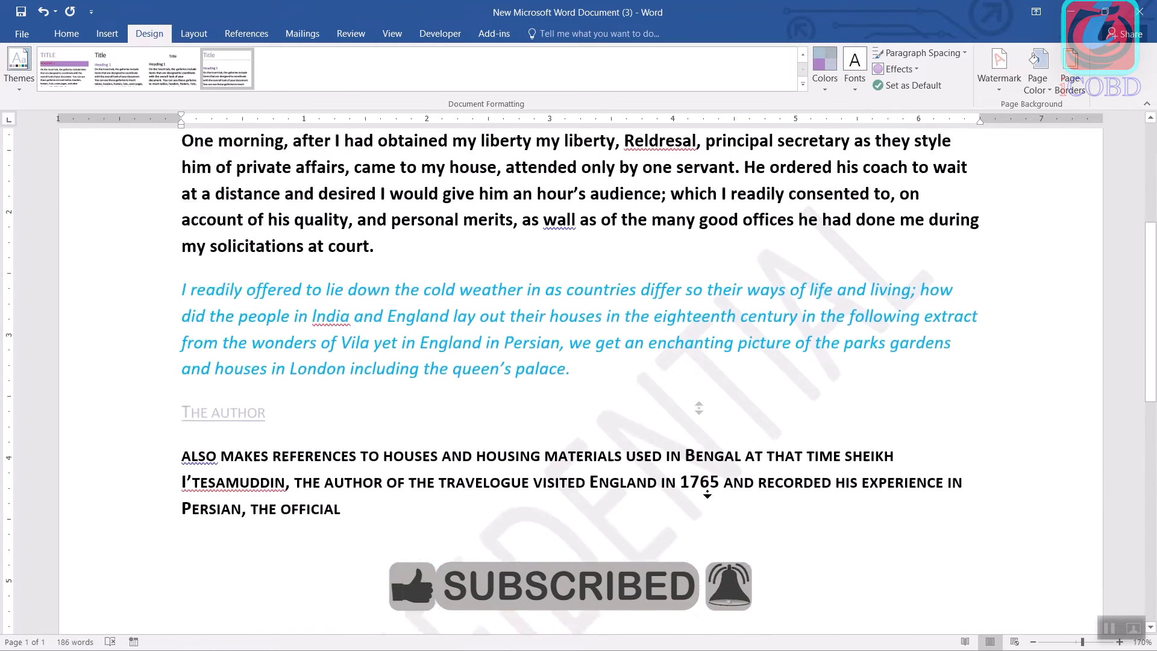
pyautogui.middleClick(651, 366)
pyautogui.middleClick(653, 451)
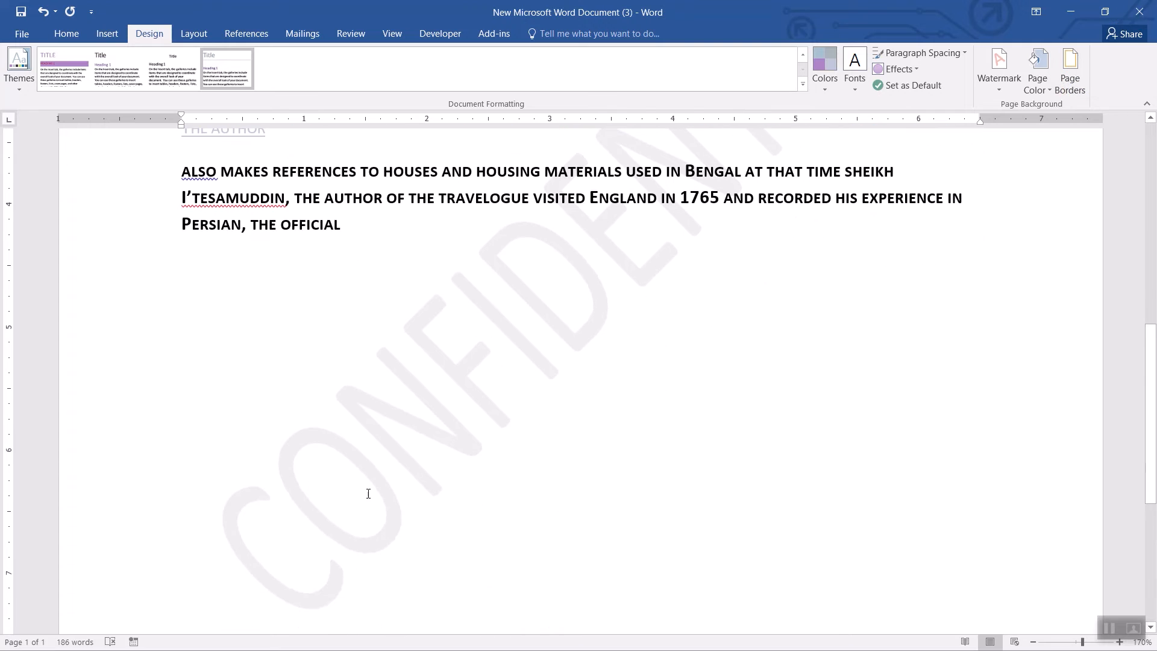
pyautogui.middleClick(752, 360)
pyautogui.middleClick(763, 283)
pyautogui.middleClick(853, 434)
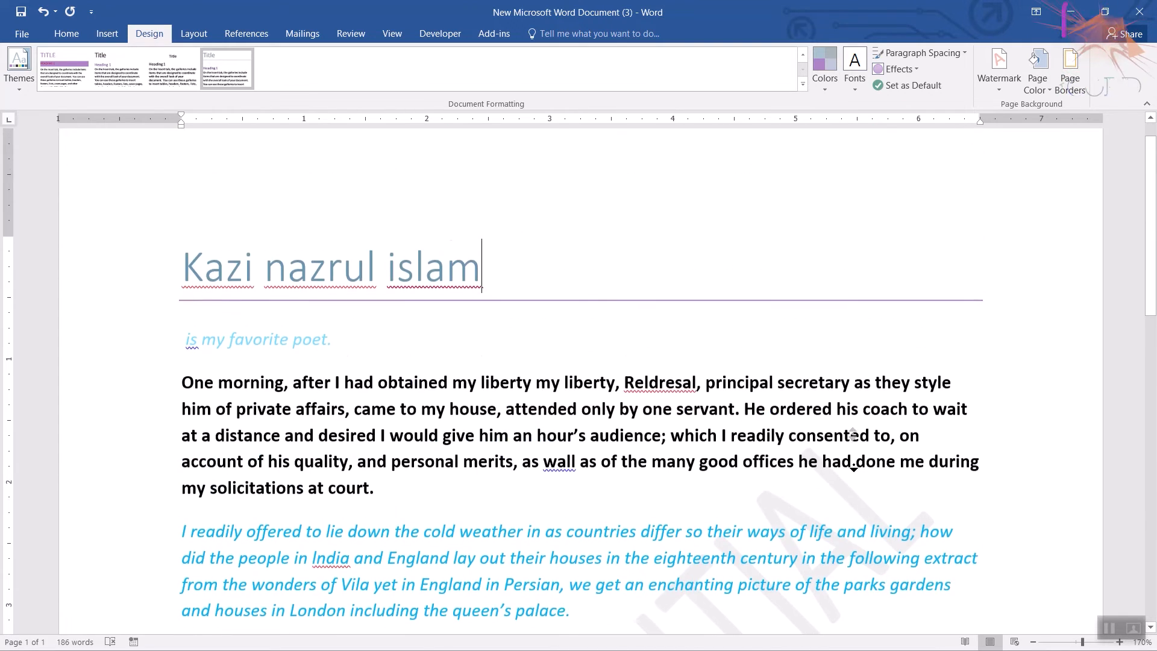
pyautogui.middleClick(708, 459)
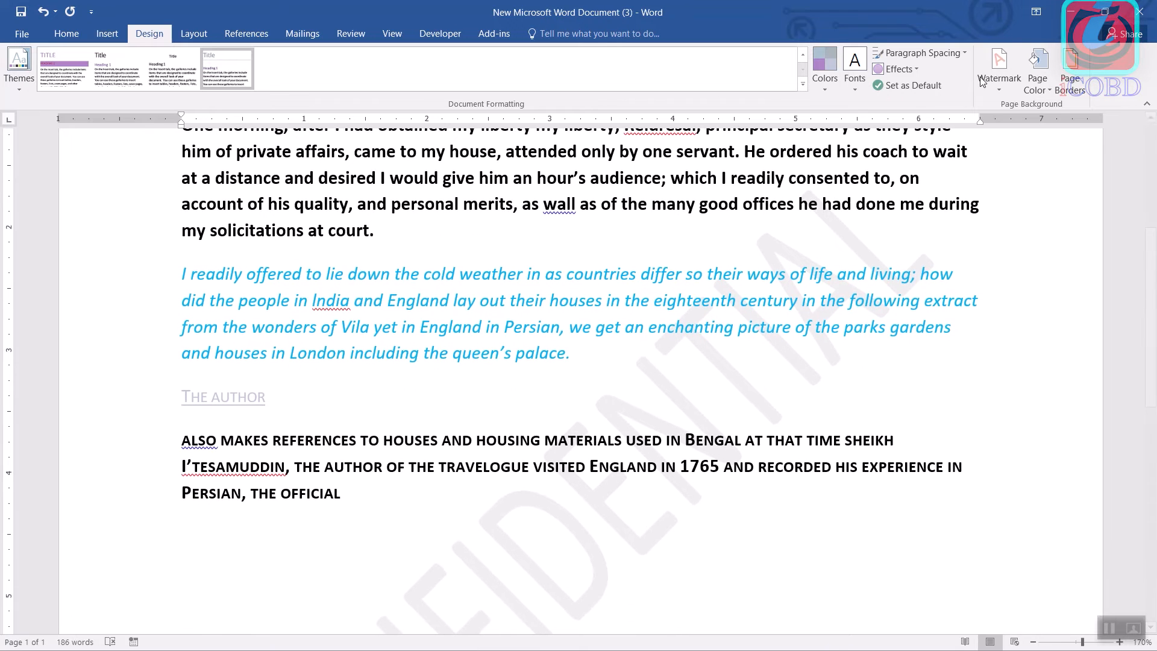
# Try the CONFIDENTIAL 2 watermark, replace it with DO NOT COPY 1, and inspect the page
pyautogui.click(991, 79)
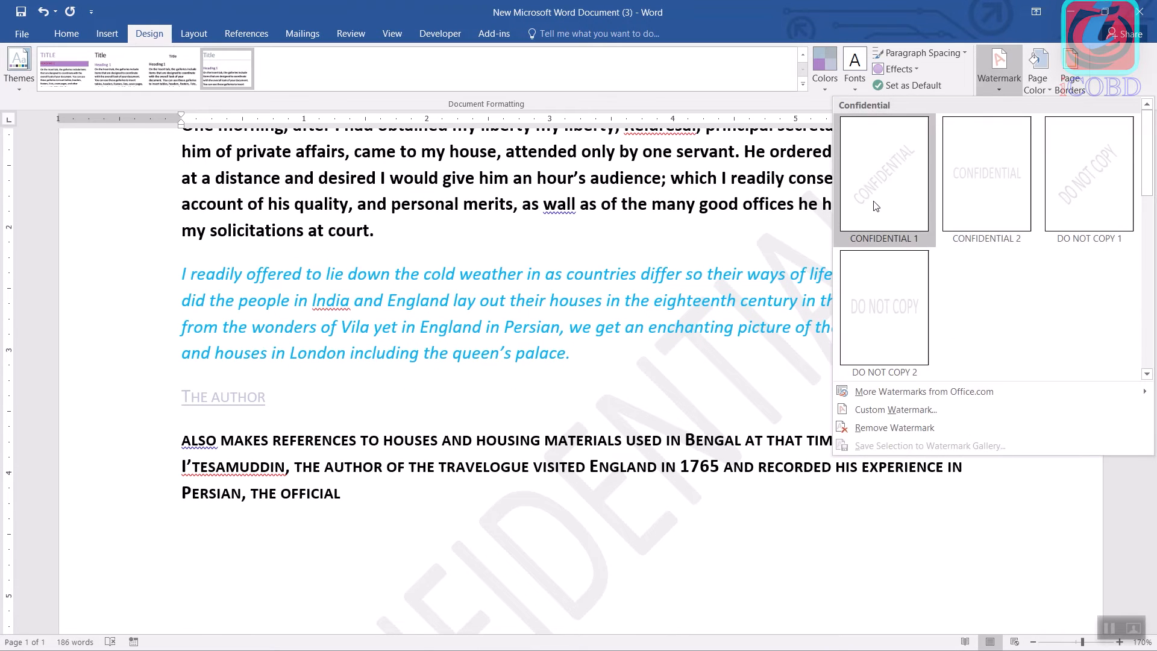
pyautogui.click(986, 175)
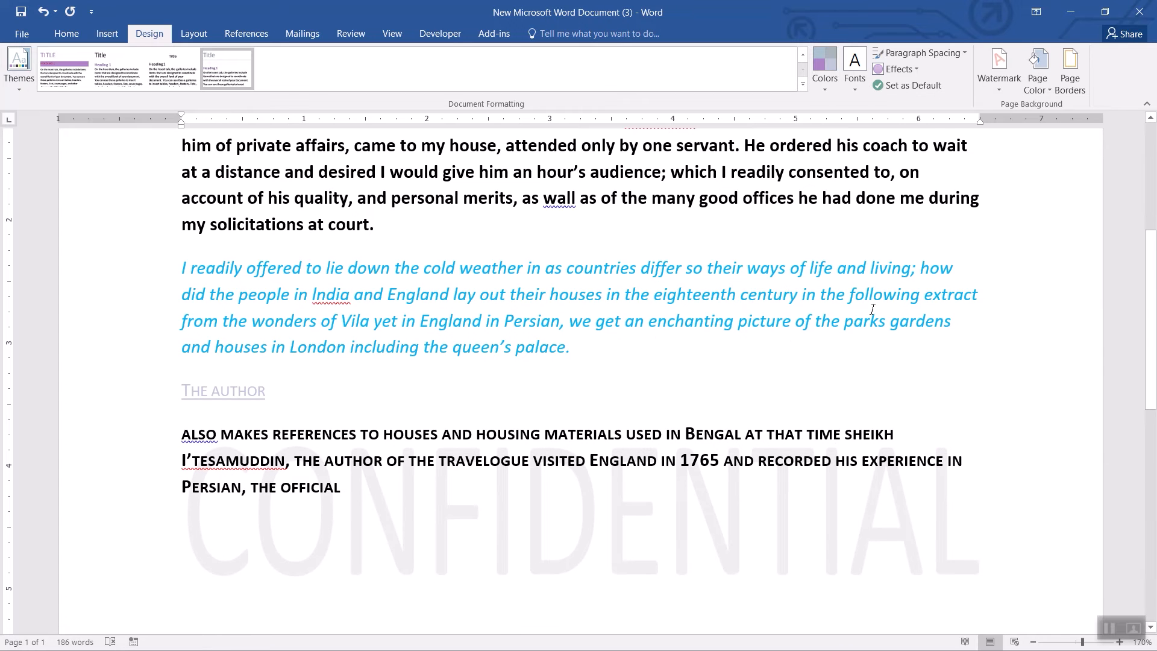
pyautogui.click(999, 81)
pyautogui.click(1116, 186)
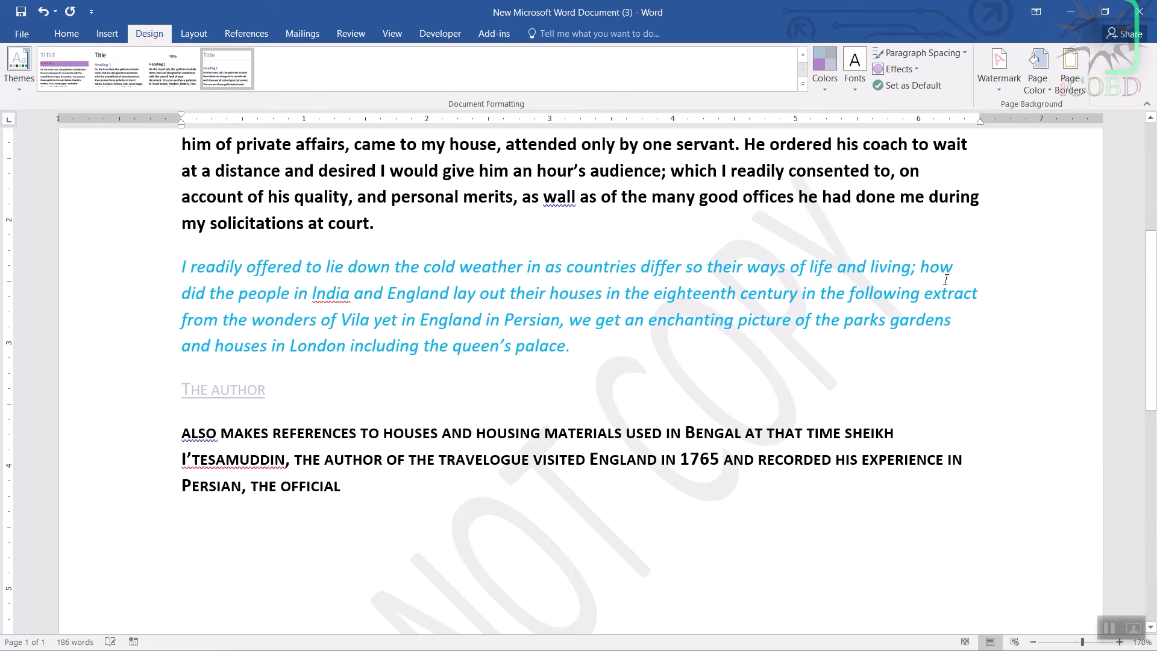
pyautogui.middleClick(928, 375)
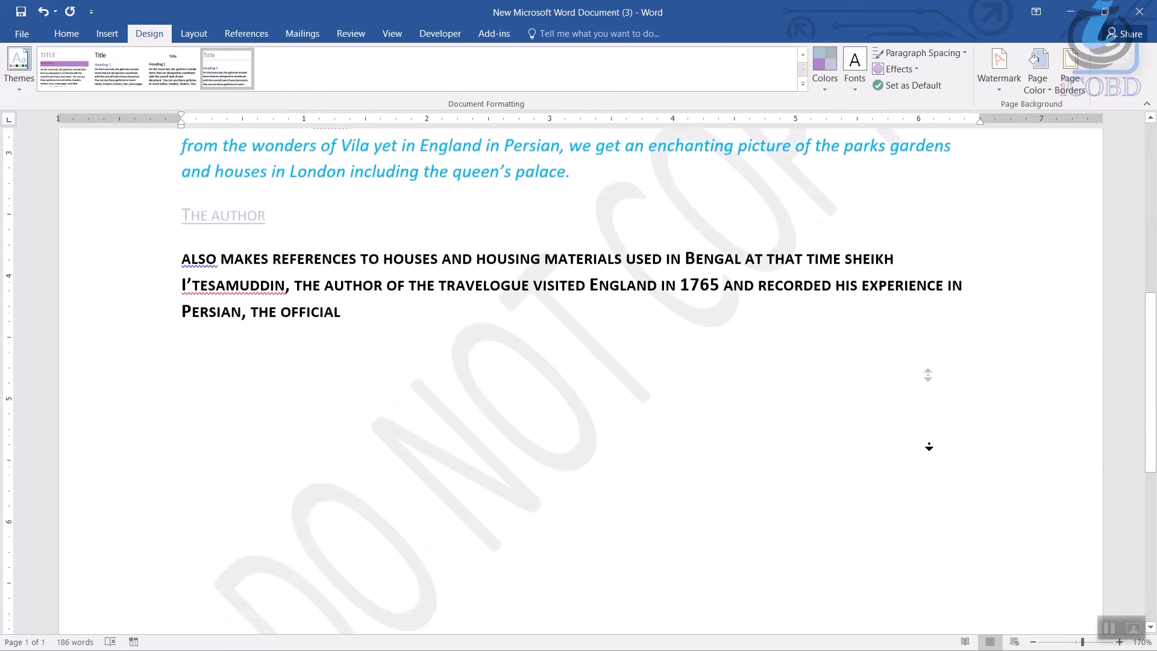
pyautogui.middleClick(944, 400)
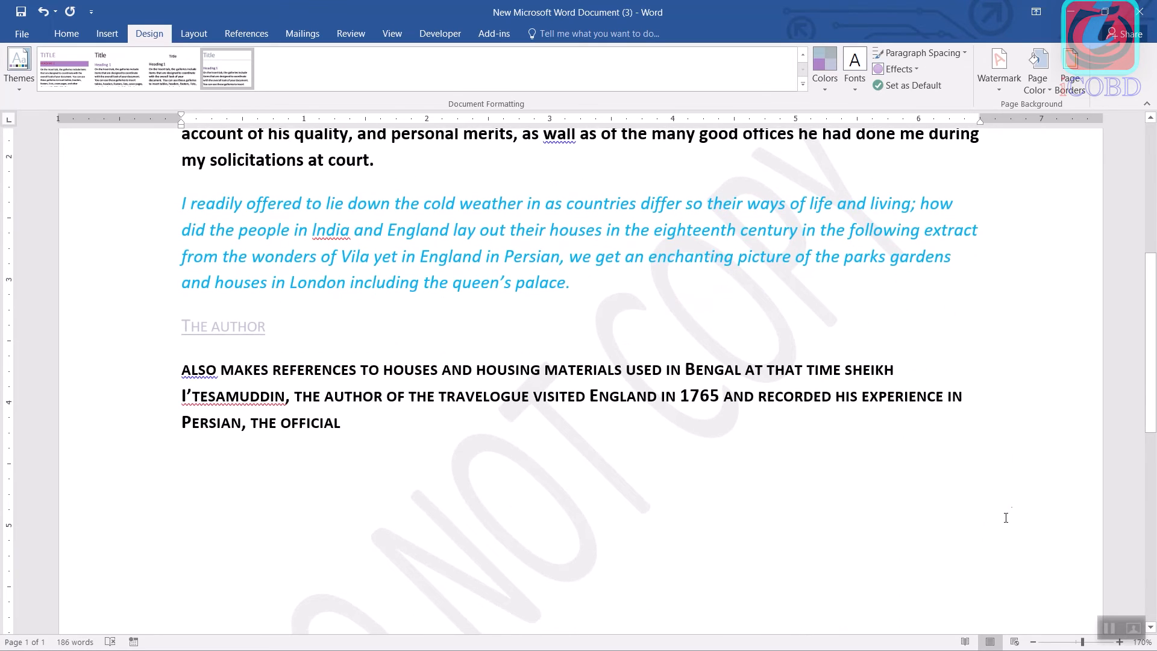
# Set up a custom diagonal text watermark reading iCOBD in Calisto MT at size 40
pyautogui.click(994, 85)
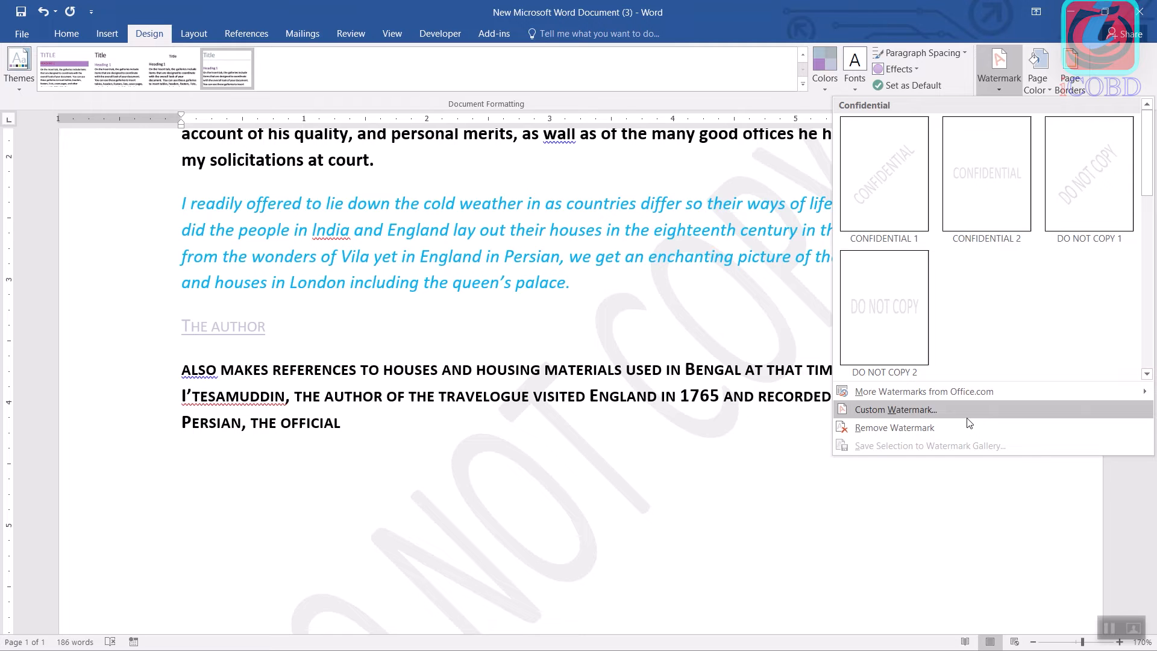
pyautogui.moveTo(969, 398)
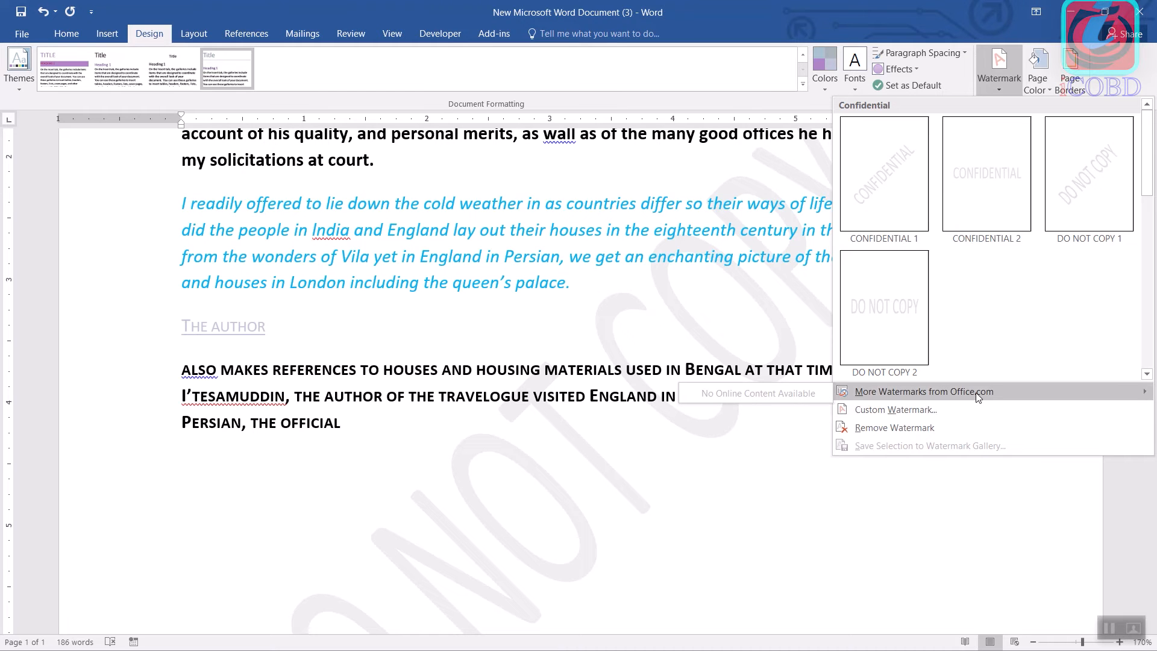
pyautogui.click(951, 416)
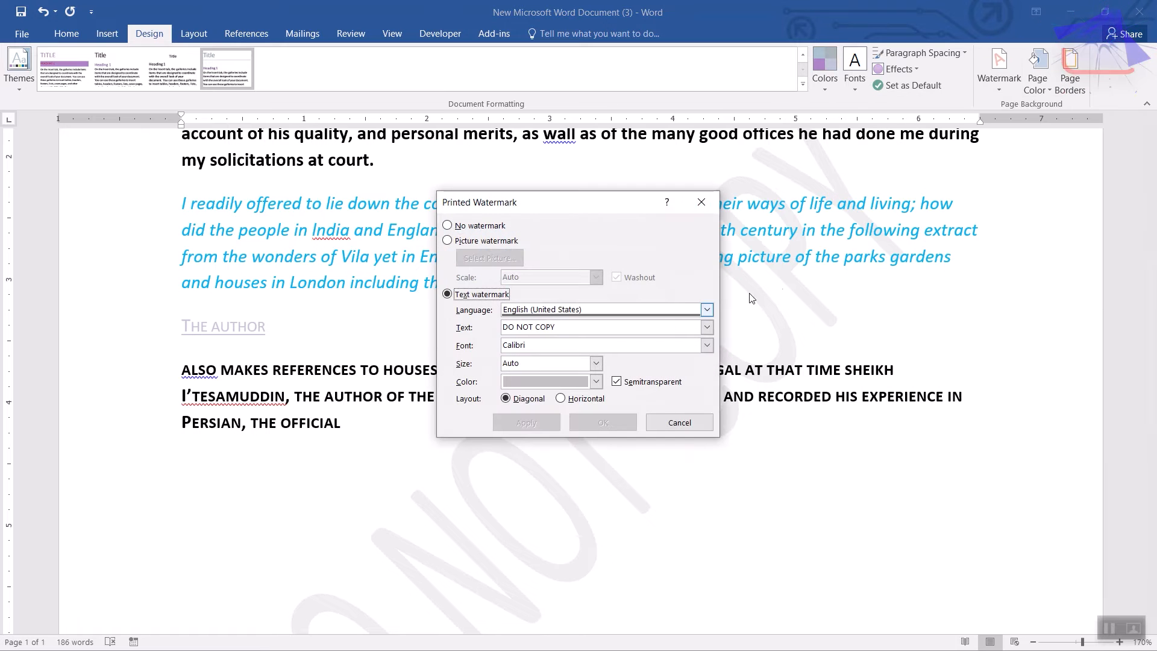
pyautogui.moveTo(581, 328); pyautogui.dragTo(327, 328)
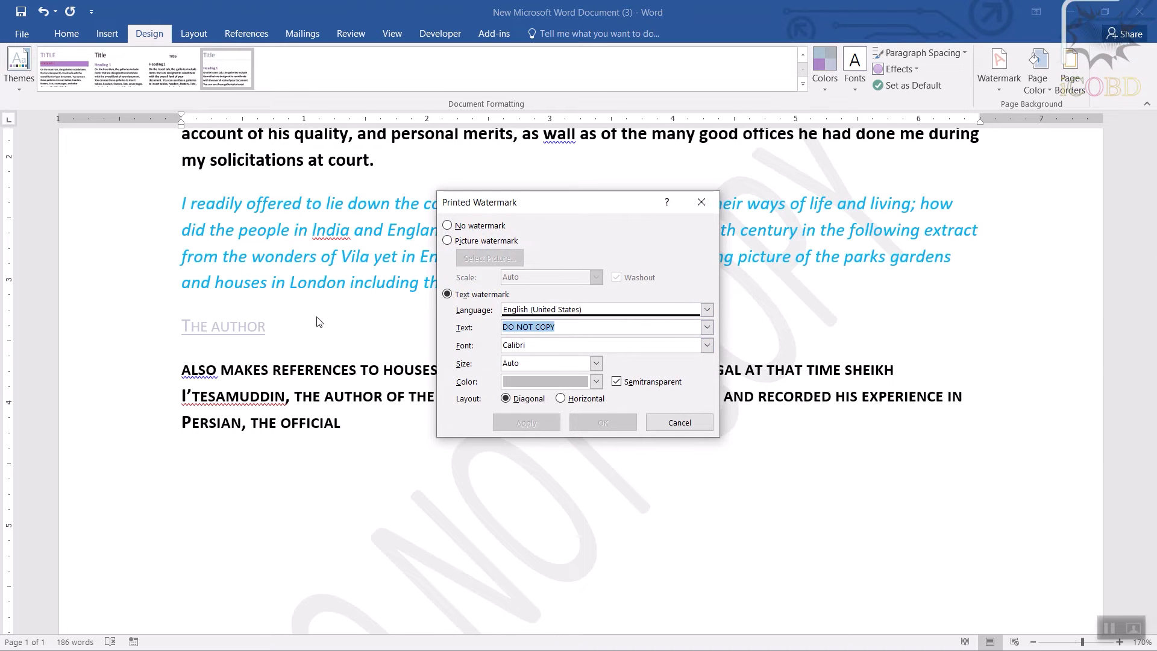
pyautogui.write('iCOBD')
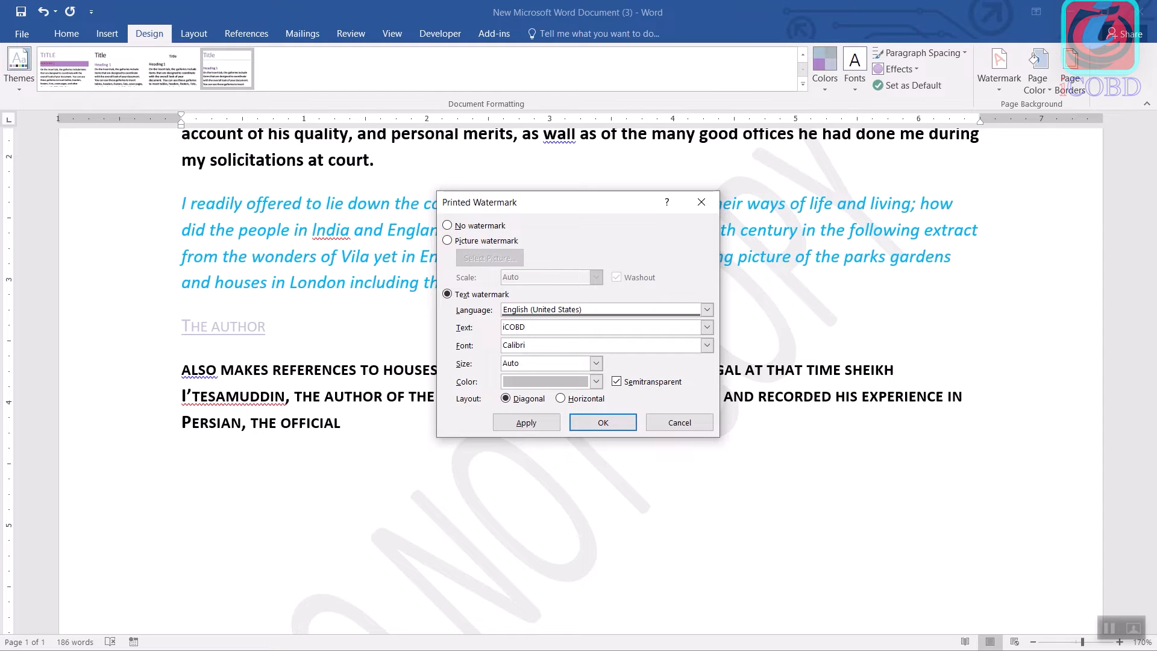
pyautogui.click(707, 345)
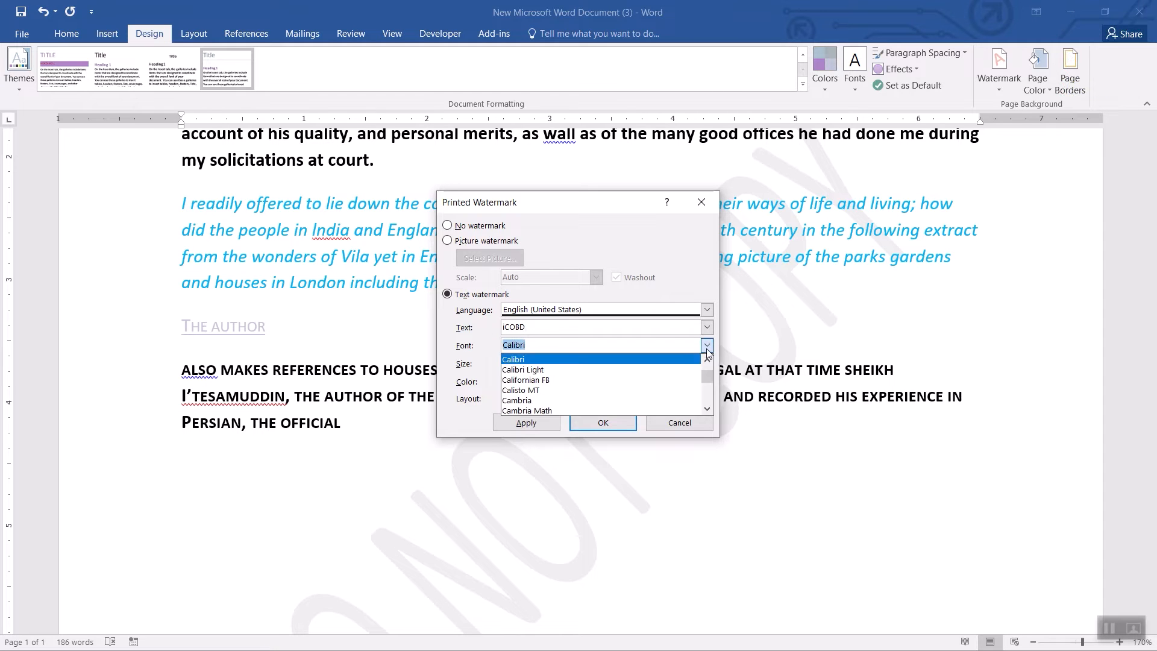
pyautogui.click(643, 390)
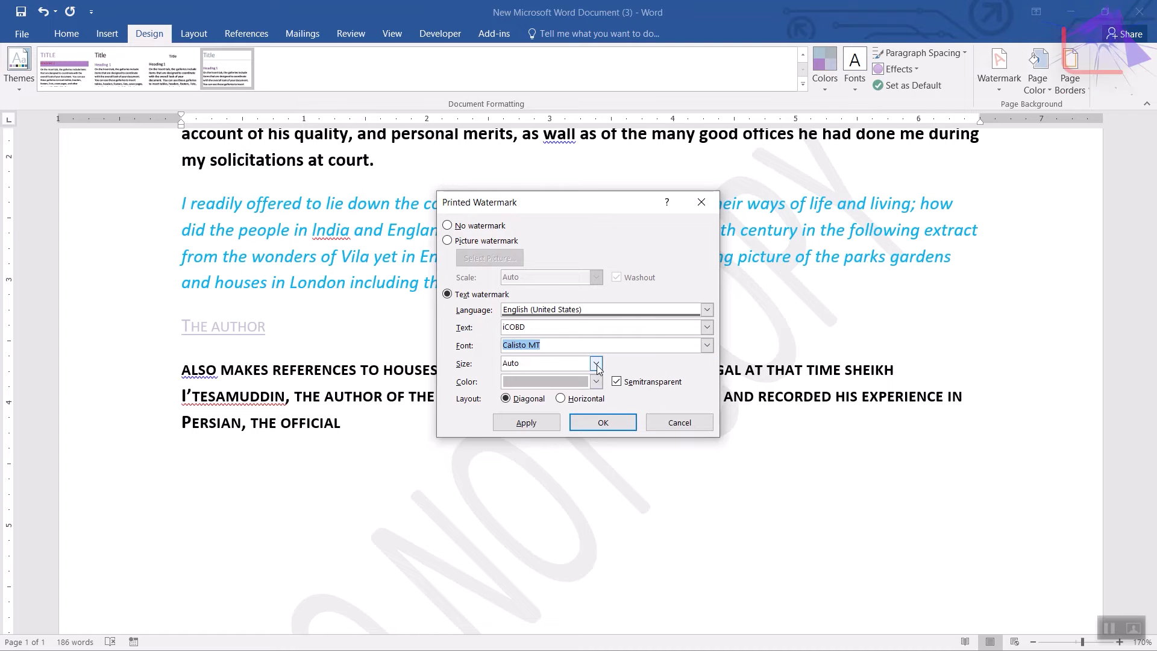
pyautogui.click(596, 363)
pyautogui.click(576, 398)
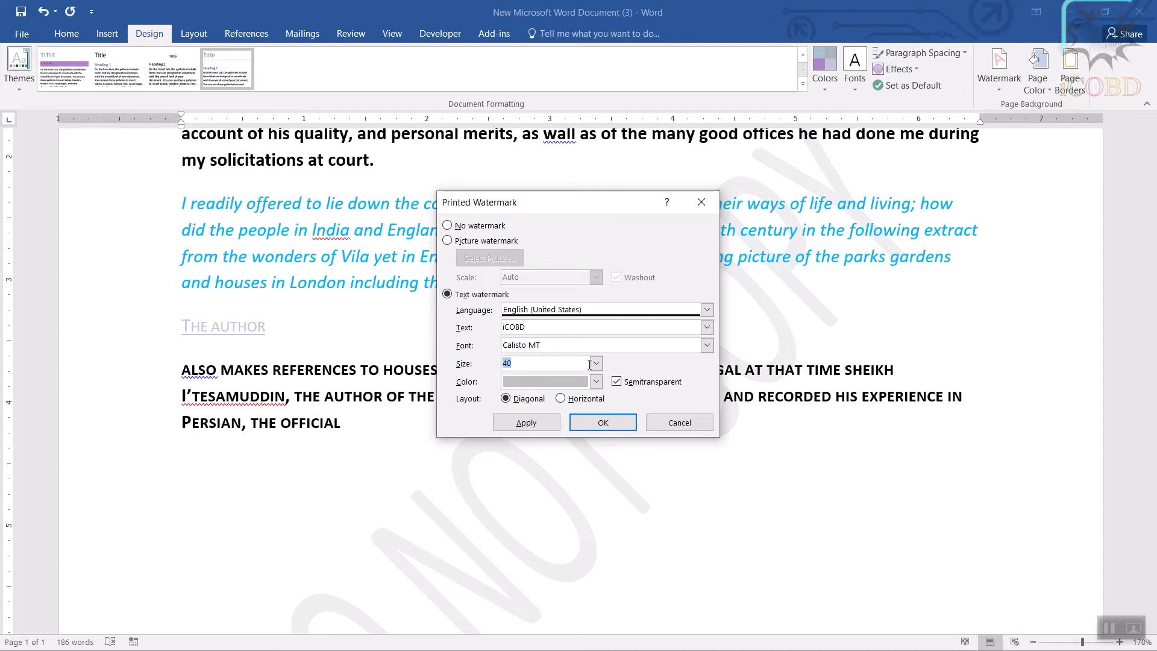
pyautogui.click(523, 399)
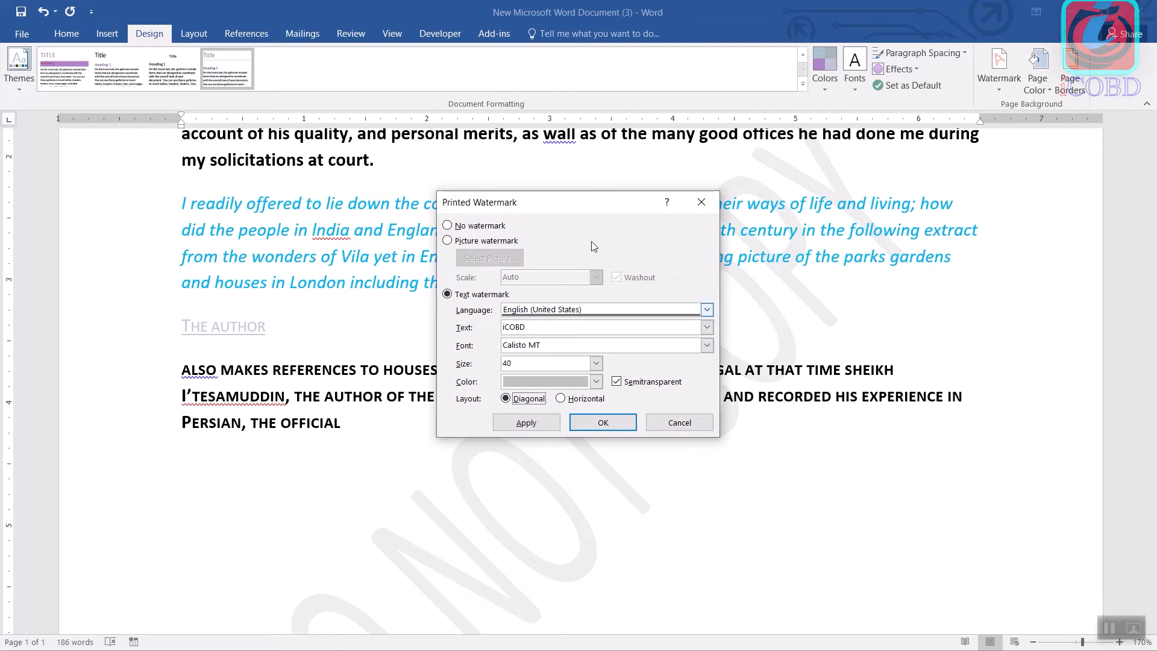
# Try the no-watermark and picture watermark options, start selecting a picture, and cancel the picture selection
pyautogui.click(505, 242)
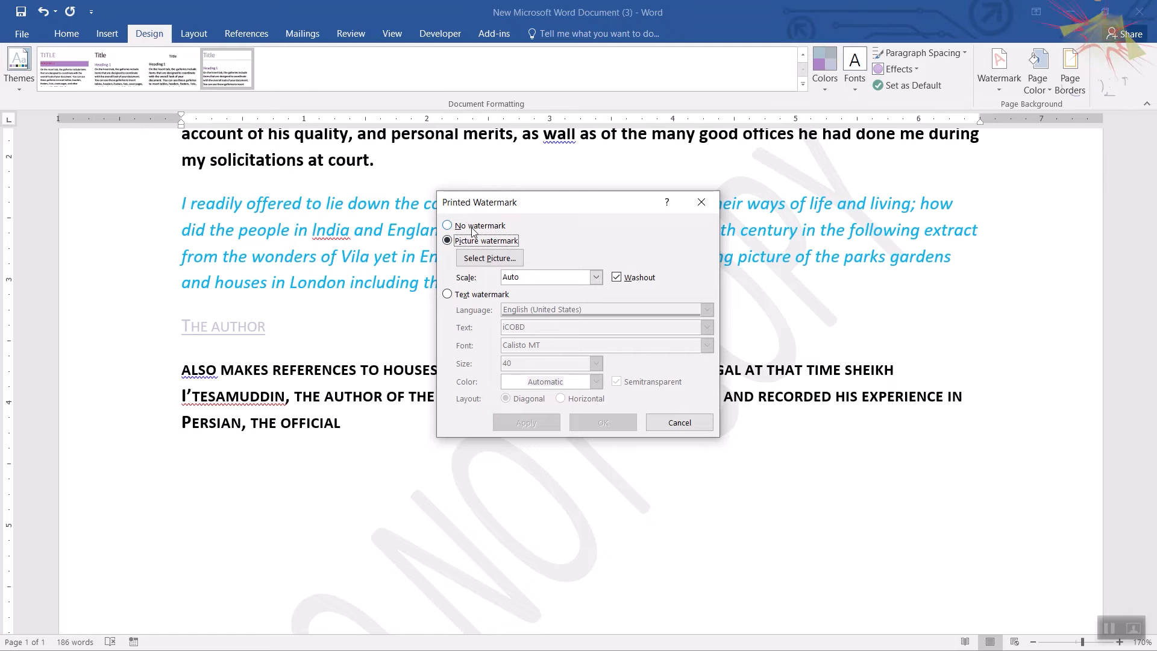
pyautogui.click(503, 226)
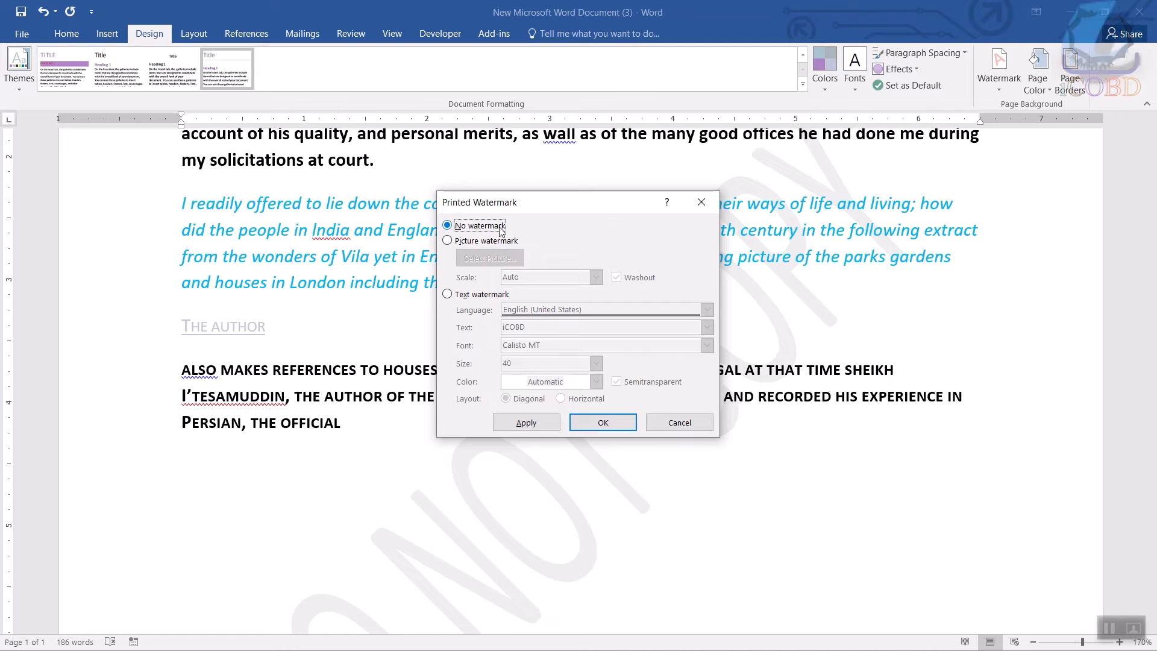
pyautogui.click(504, 241)
pyautogui.click(505, 260)
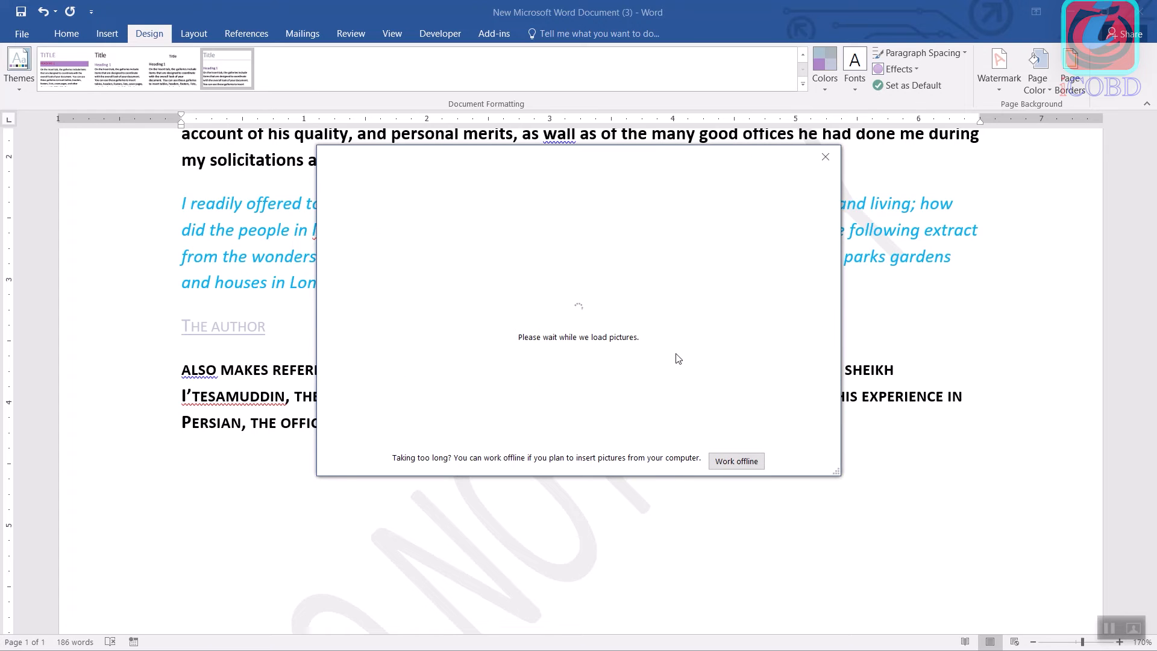
pyautogui.click(826, 156)
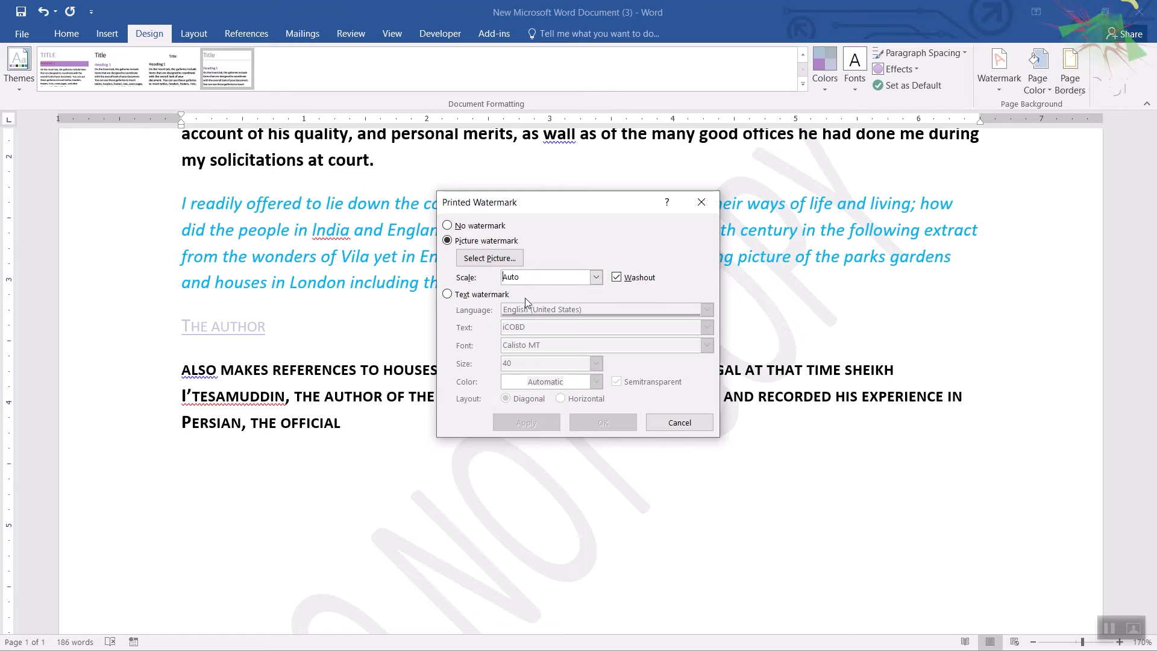
# Return to the text watermark option and apply the iCOBD watermark to the document
pyautogui.click(476, 295)
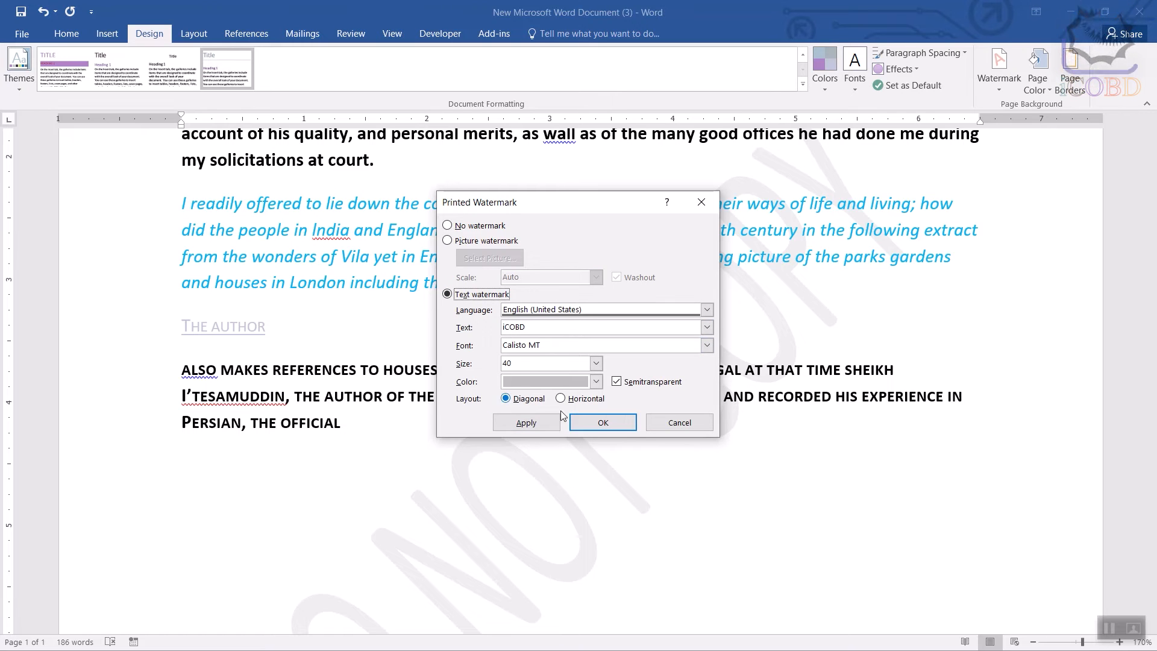
pyautogui.click(549, 426)
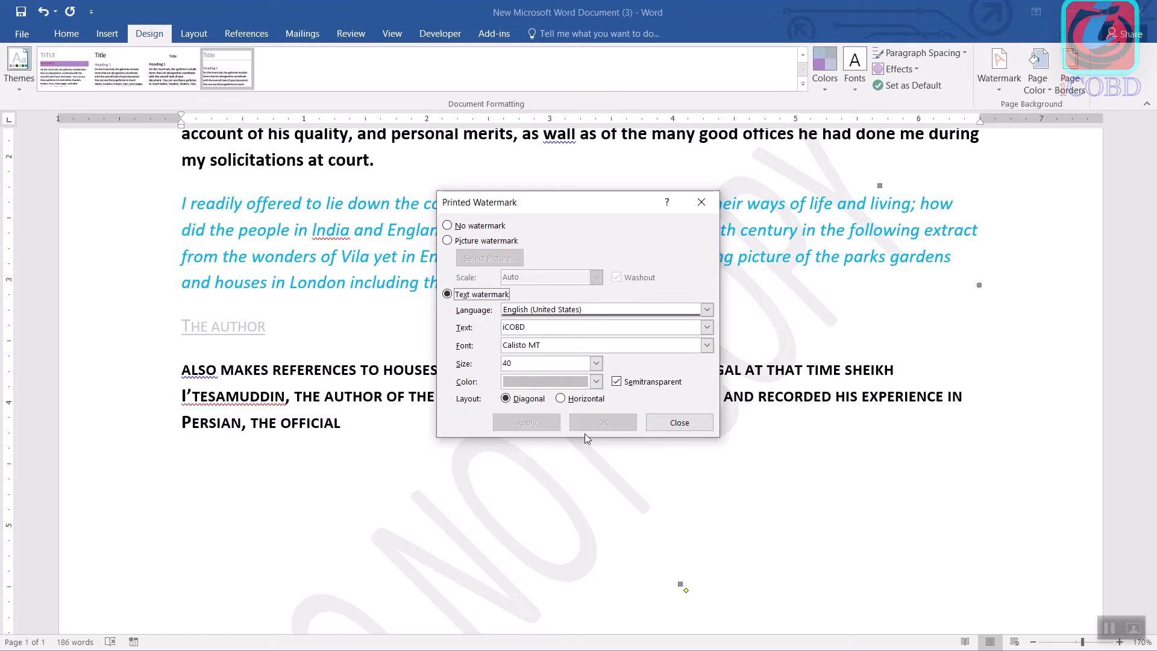
# Close the watermark settings, start a new custom picture watermark, and search Bing images for "car picture"
pyautogui.click(679, 424)
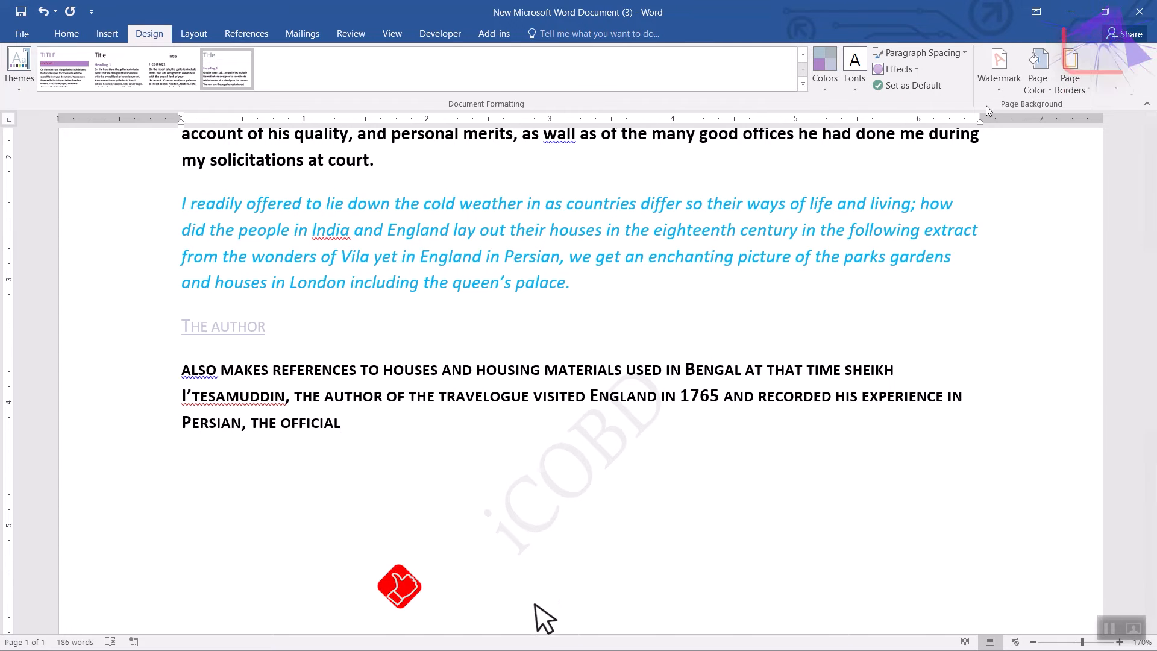
pyautogui.click(999, 66)
pyautogui.click(894, 409)
pyautogui.click(492, 241)
pyautogui.click(489, 258)
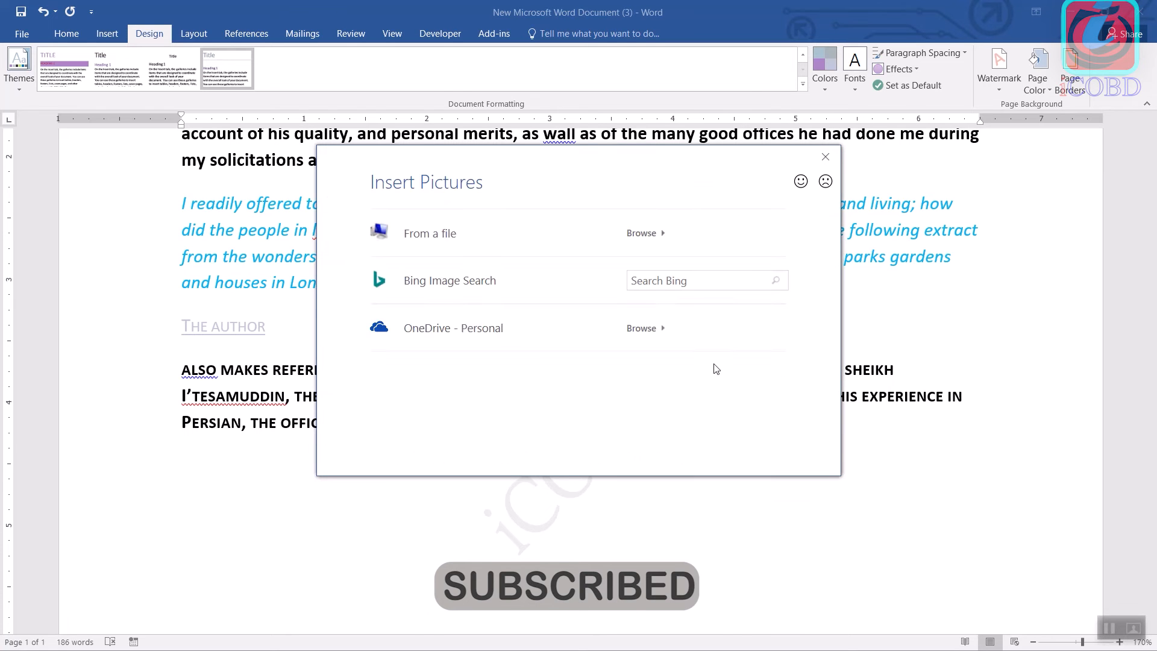
pyautogui.click(696, 279)
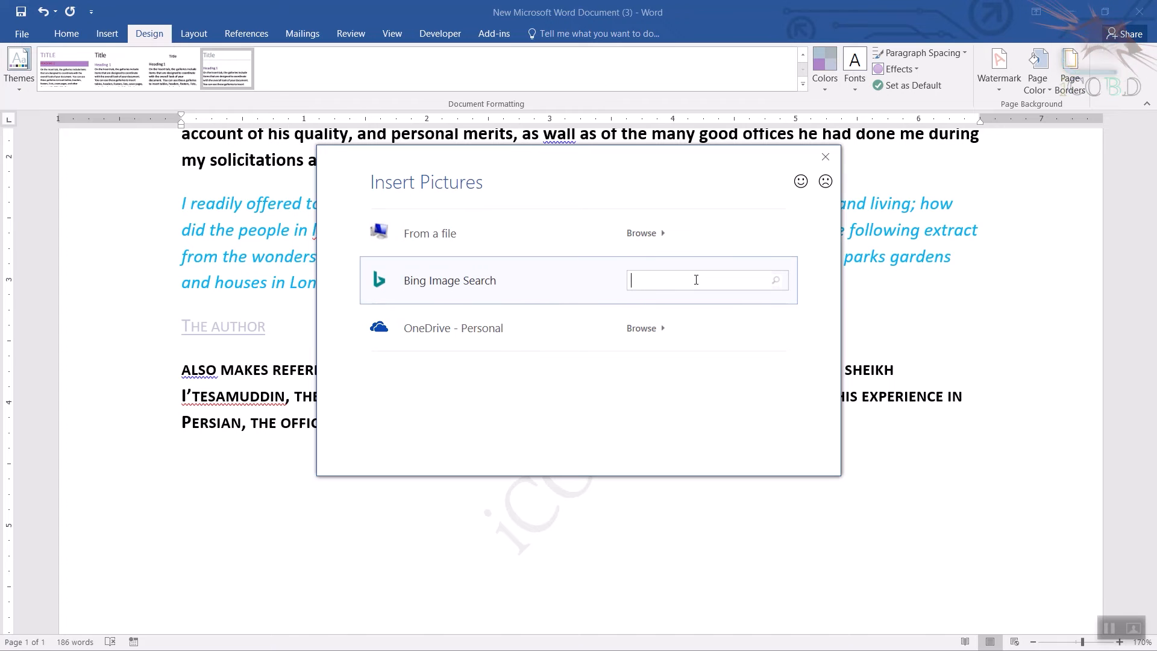
pyautogui.write('car picture')
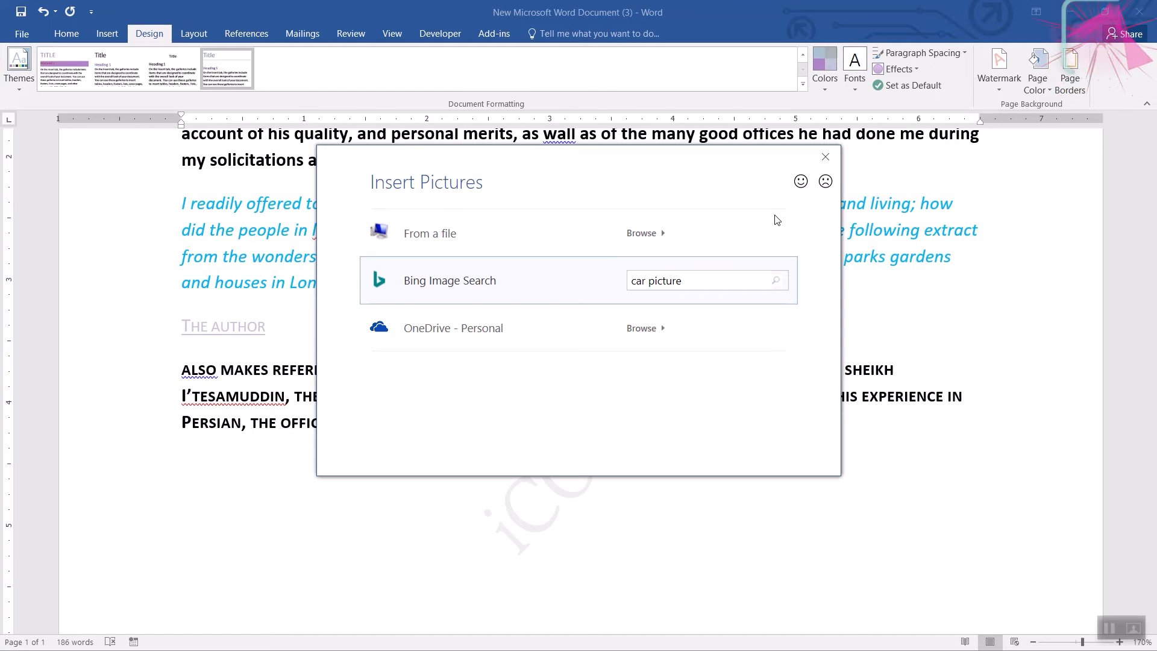
pyautogui.press('Return')
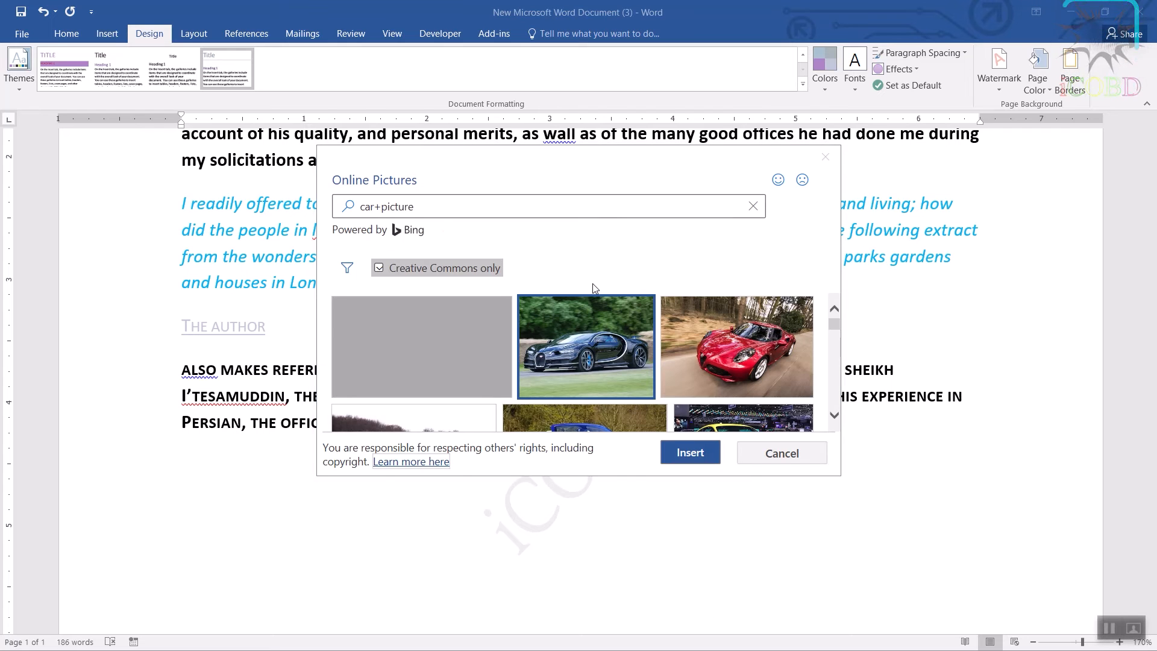
# Insert the black sports car picture as a washed-out watermark with Auto scale and inspect it down the page
pyautogui.click(702, 451)
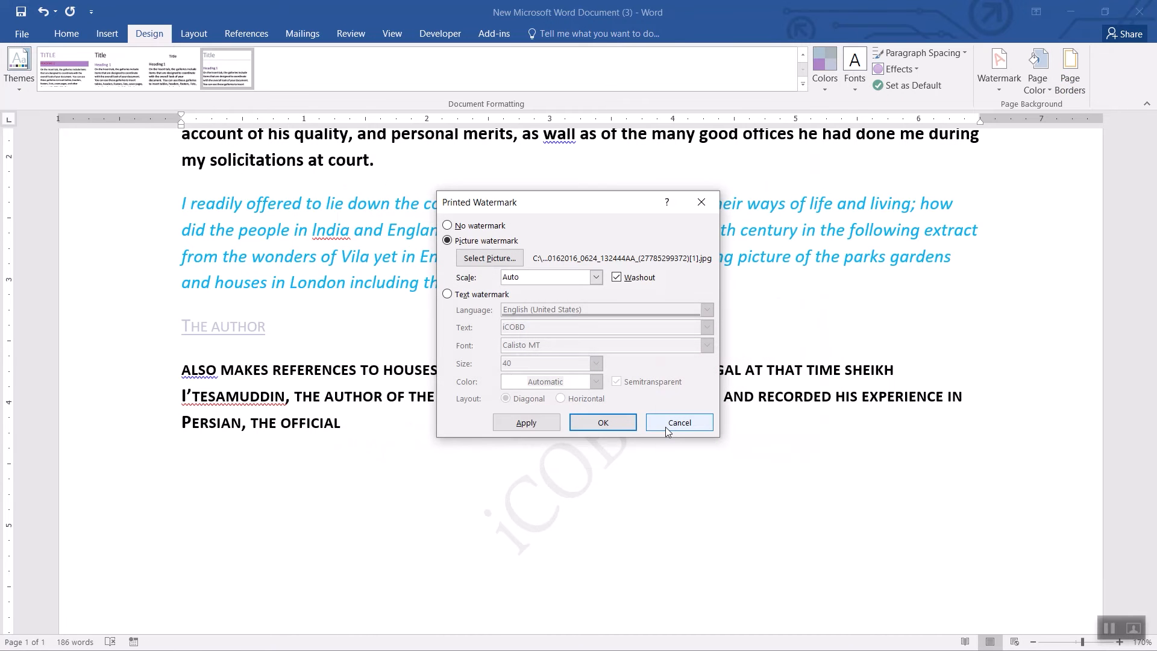
pyautogui.click(606, 422)
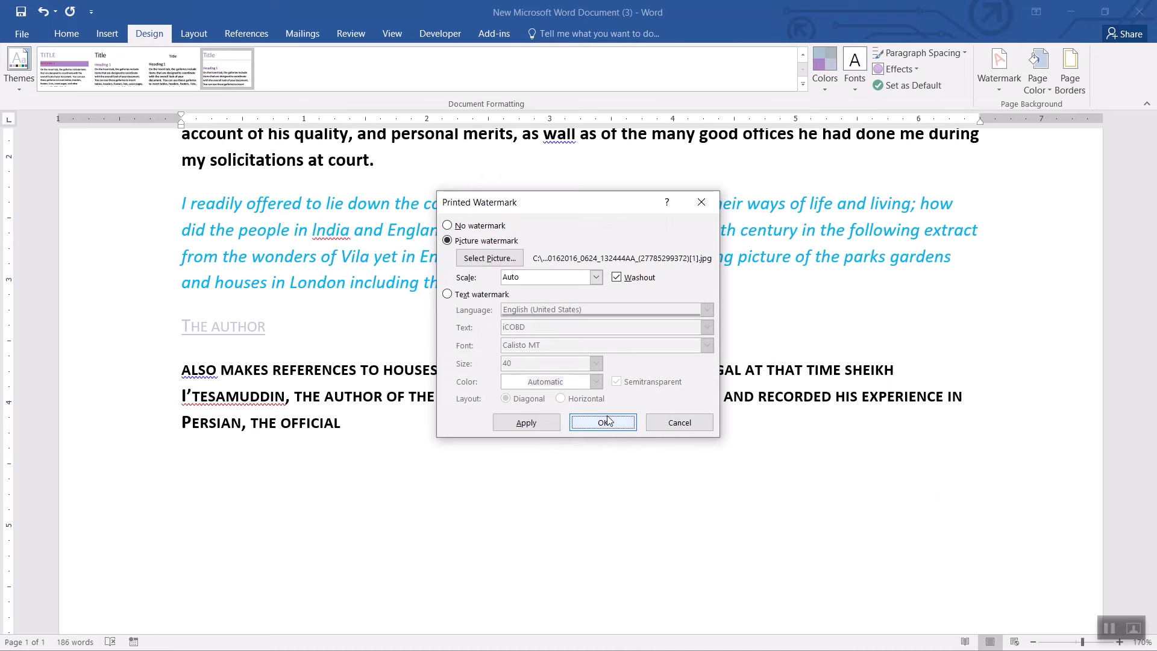
pyautogui.scroll(1, 844, 464)
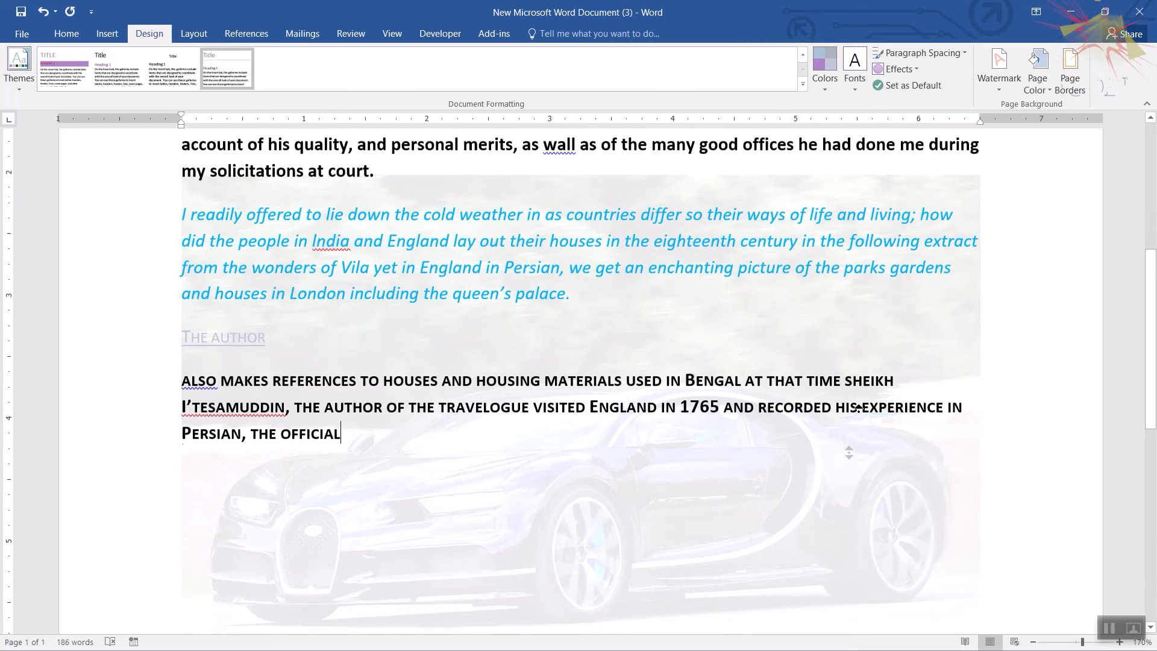
pyautogui.scroll(2, 860, 404)
pyautogui.scroll(-4, 861, 398)
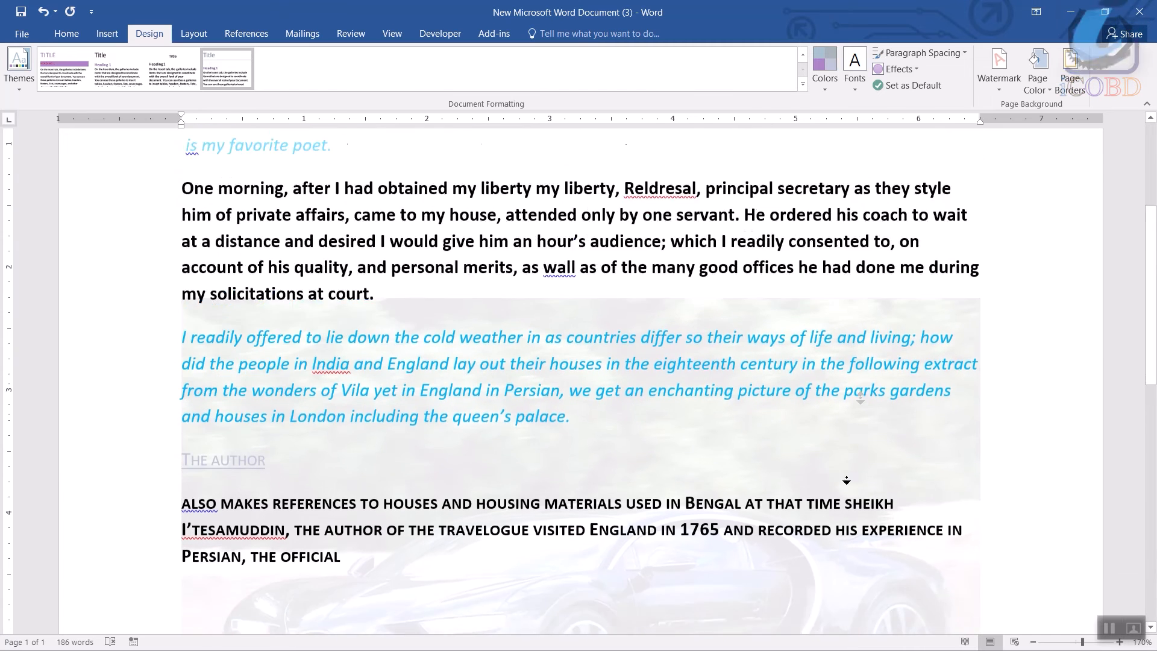
pyautogui.scroll(-2, 844, 488)
pyautogui.scroll(-3, 769, 492)
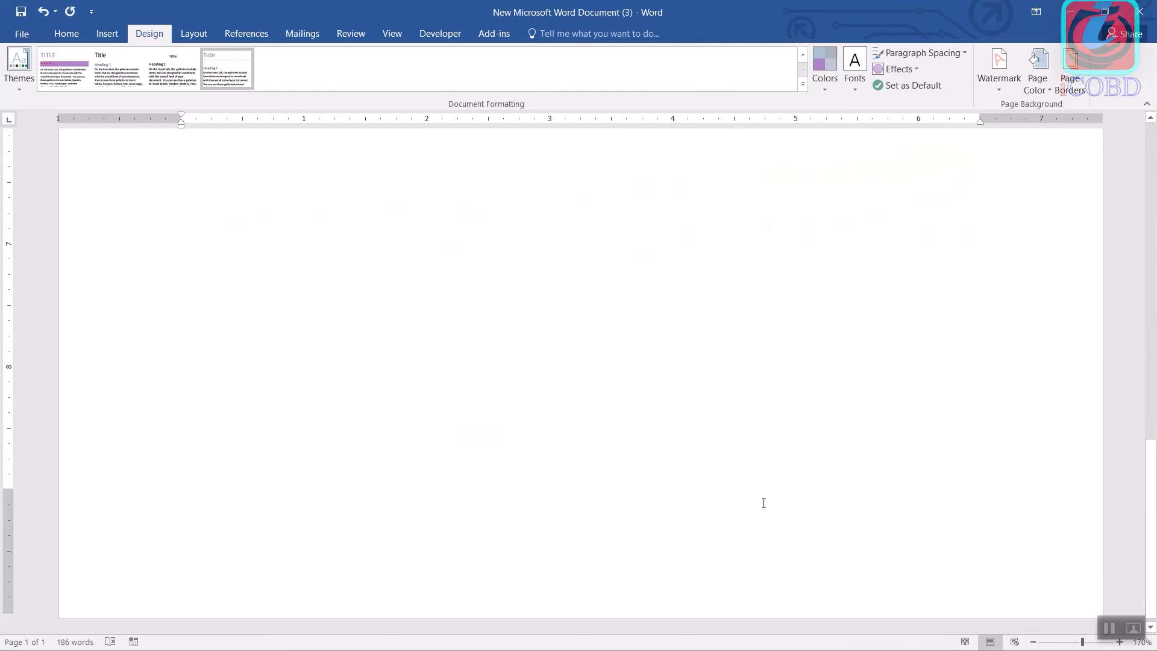
pyautogui.scroll(8, 778, 422)
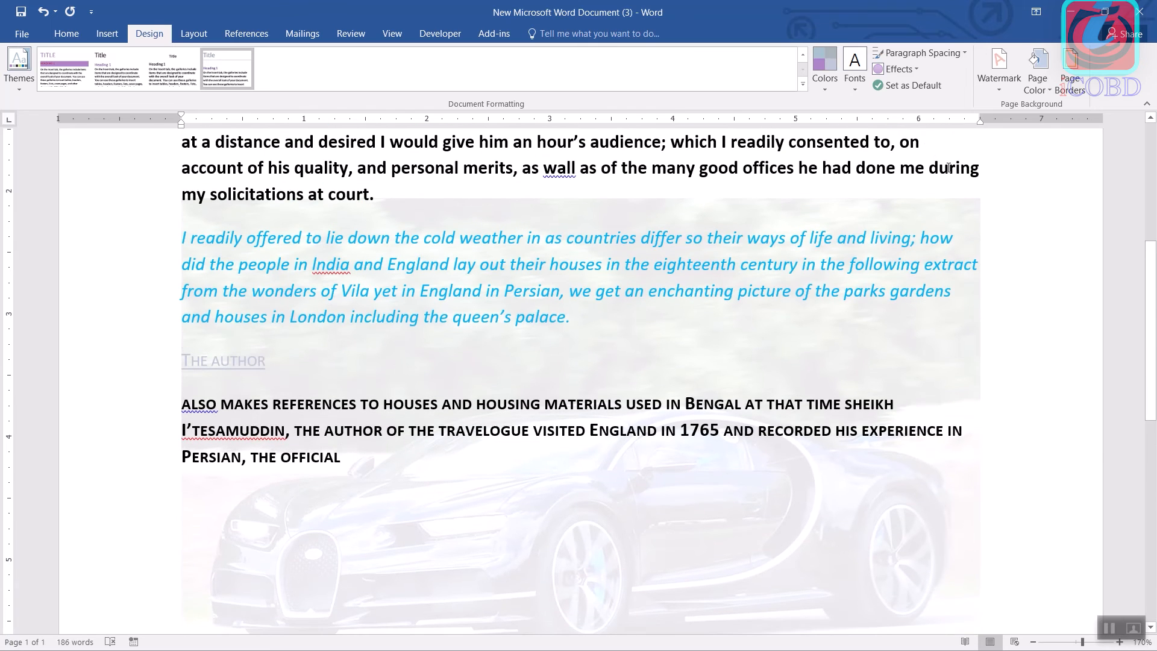
# Turn off the car watermark's washout, try the 500% scale, return the scale to Auto, and apply the watermark
pyautogui.click(998, 86)
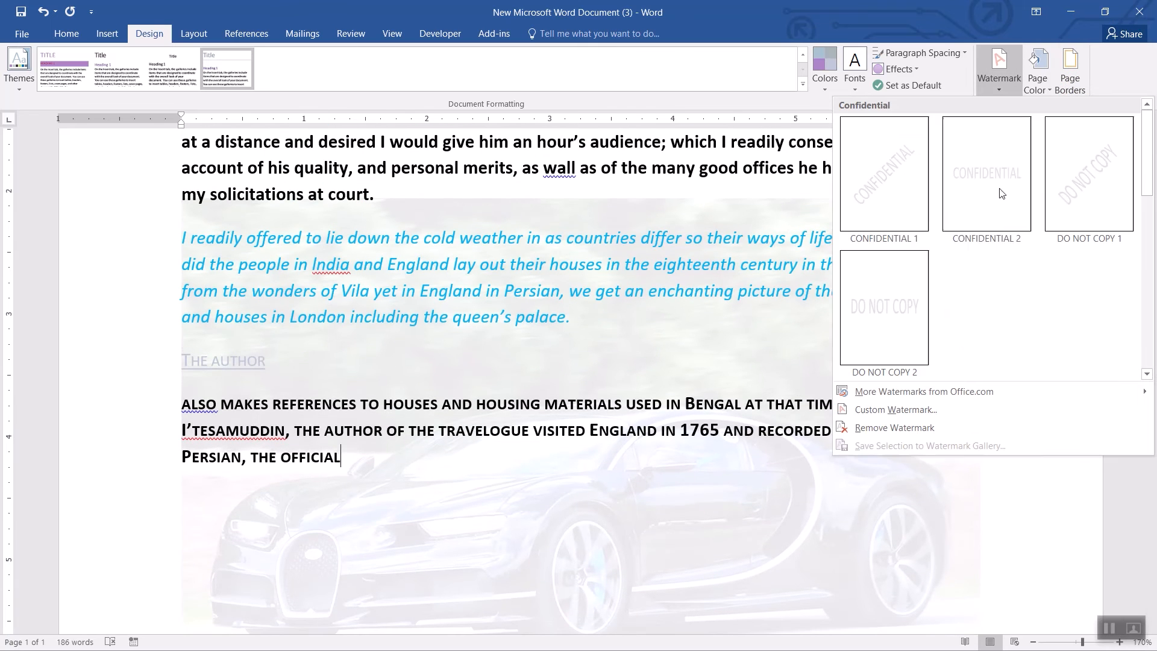
pyautogui.click(919, 411)
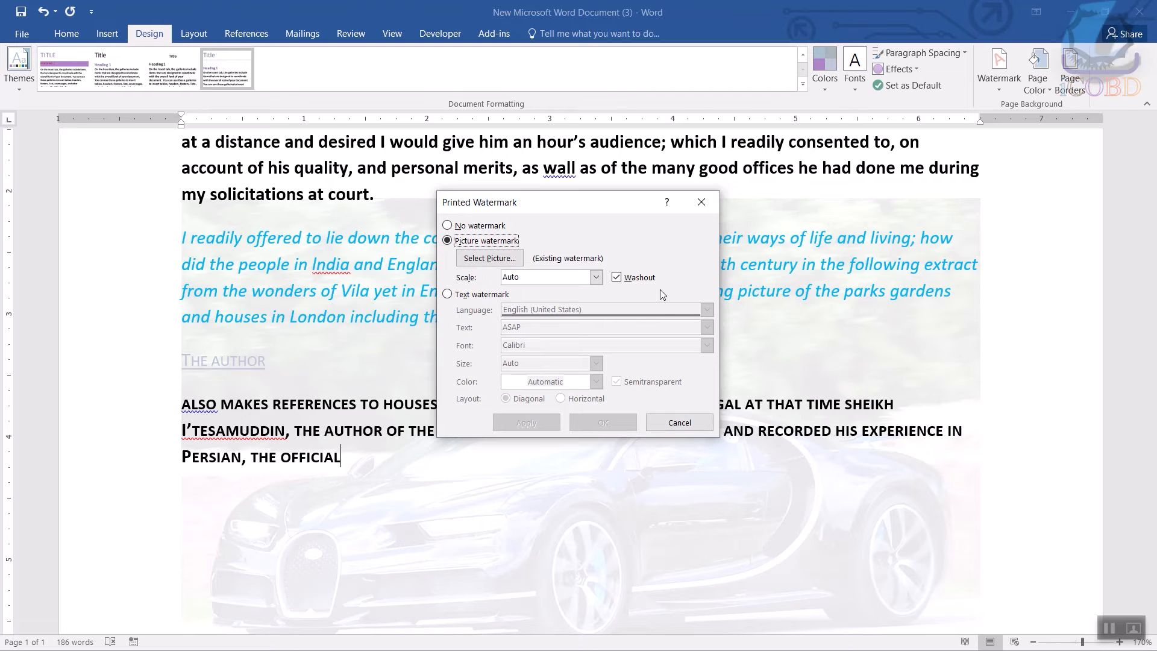
pyautogui.click(616, 279)
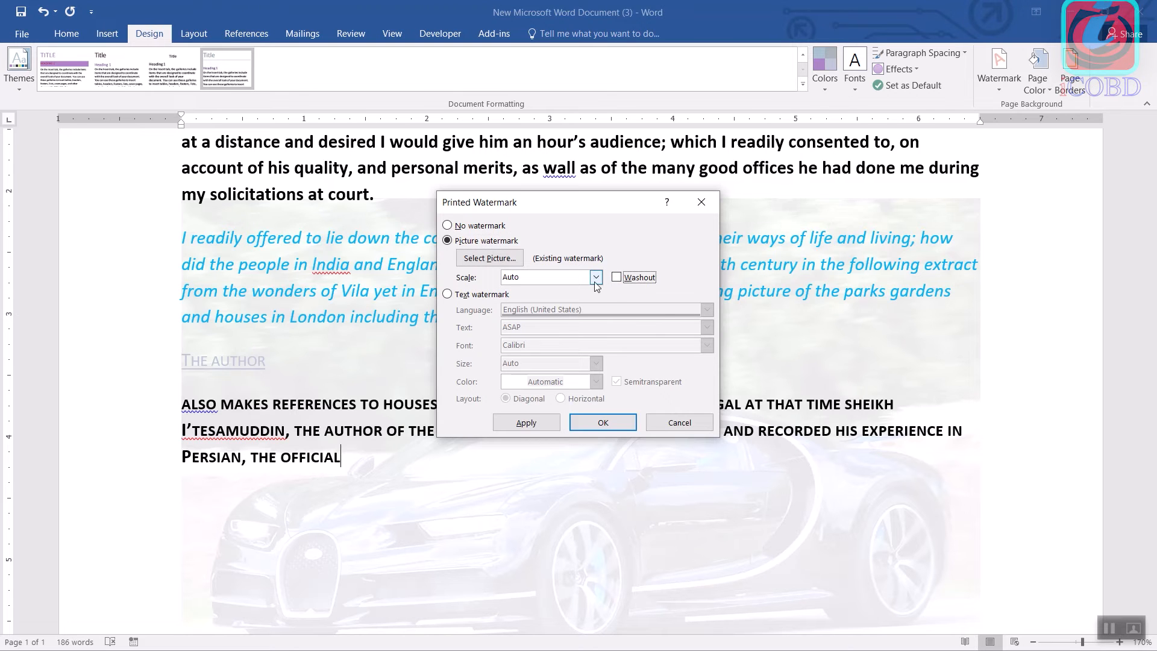
pyautogui.click(596, 280)
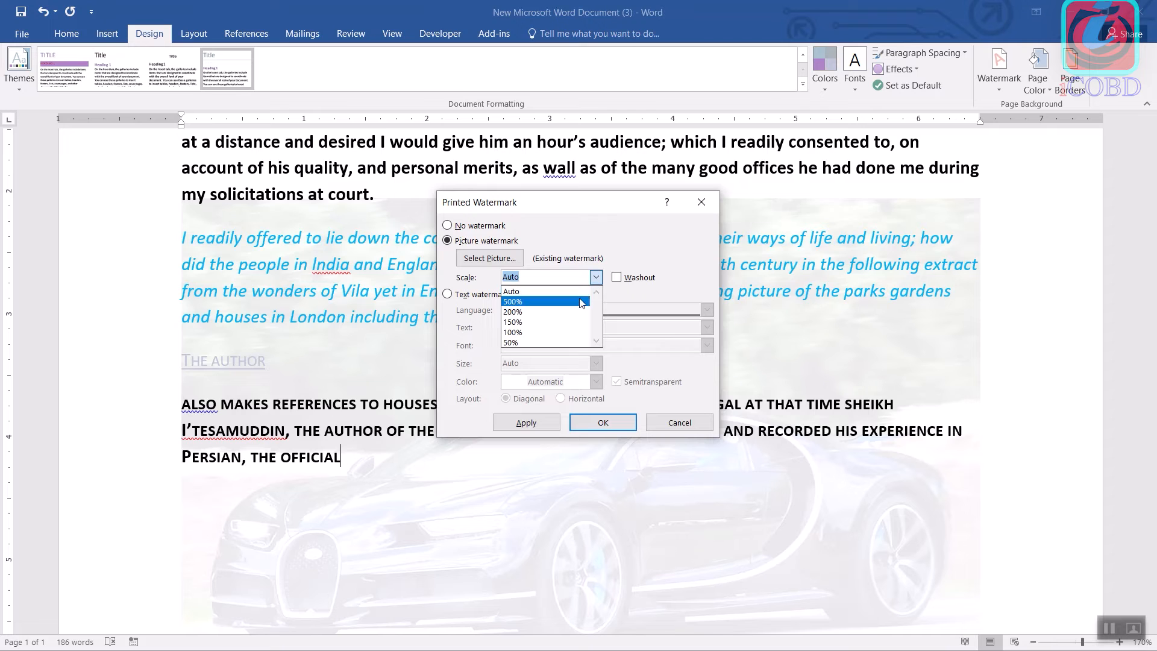
pyautogui.click(581, 302)
pyautogui.click(596, 277)
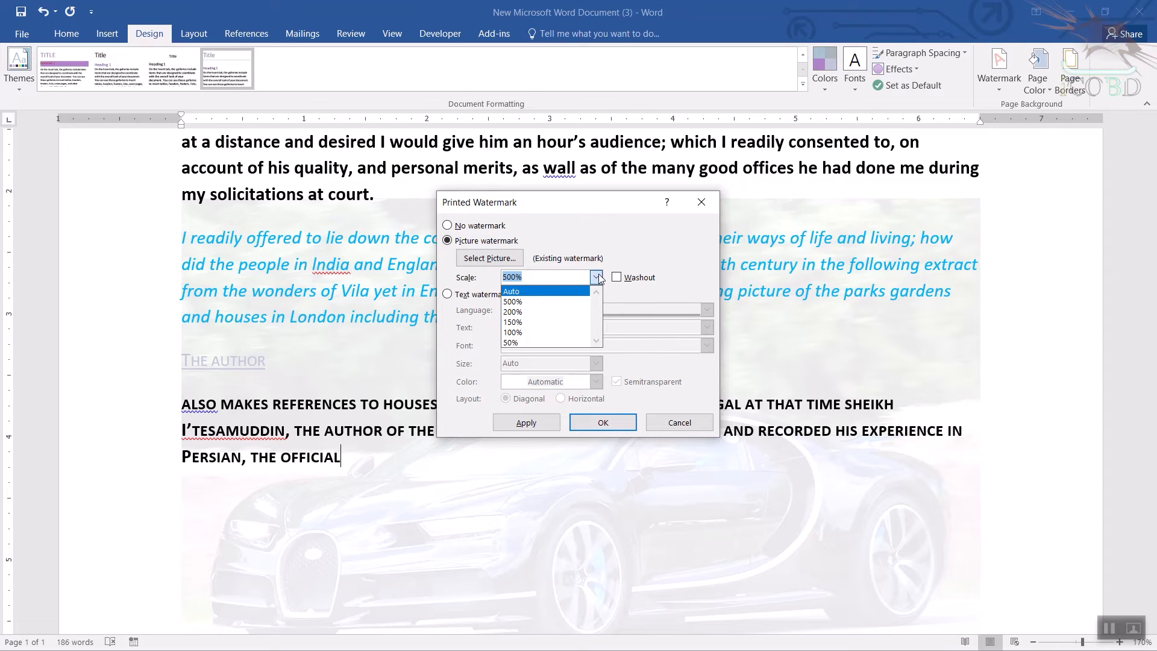
pyautogui.click(560, 292)
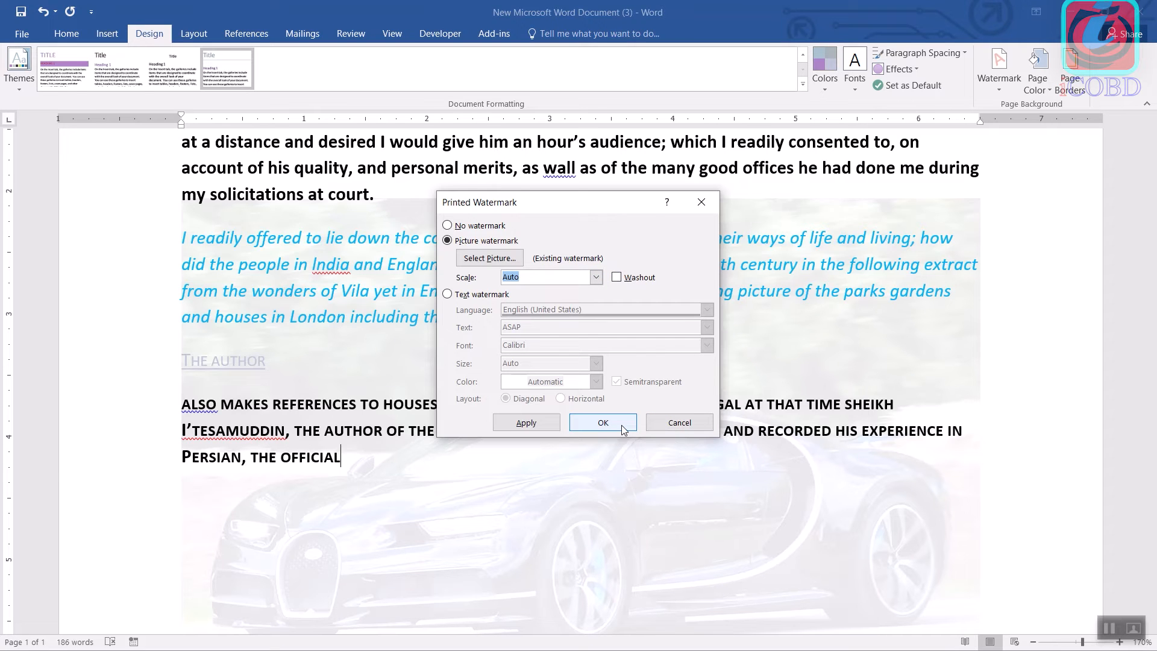
pyautogui.click(526, 425)
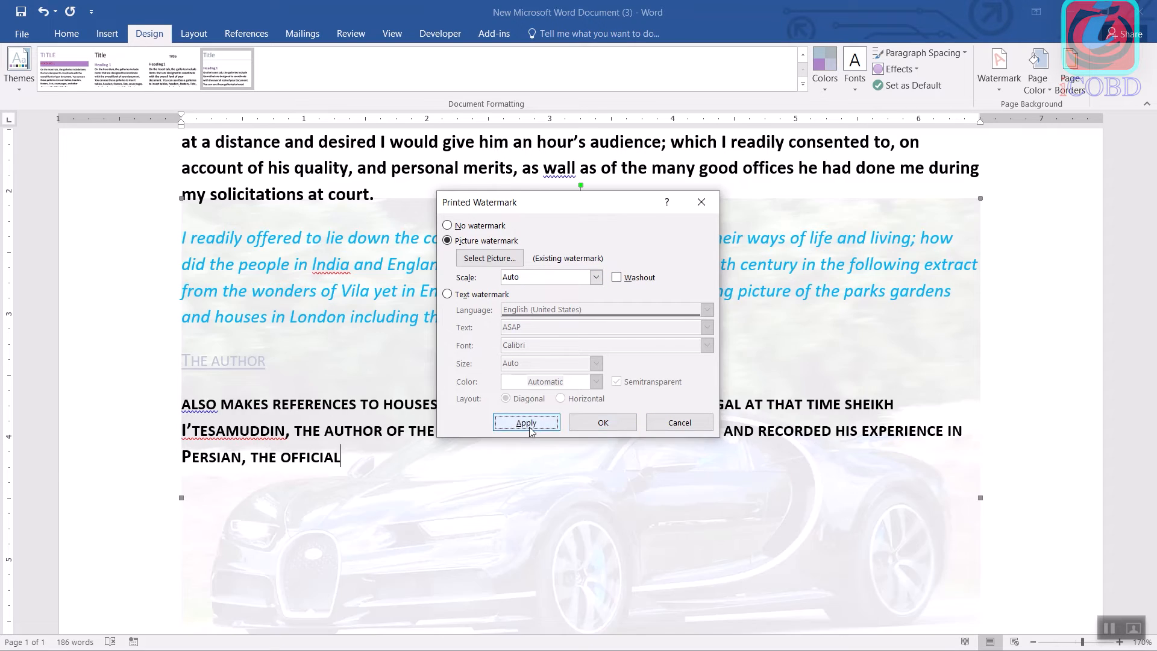
pyautogui.click(529, 426)
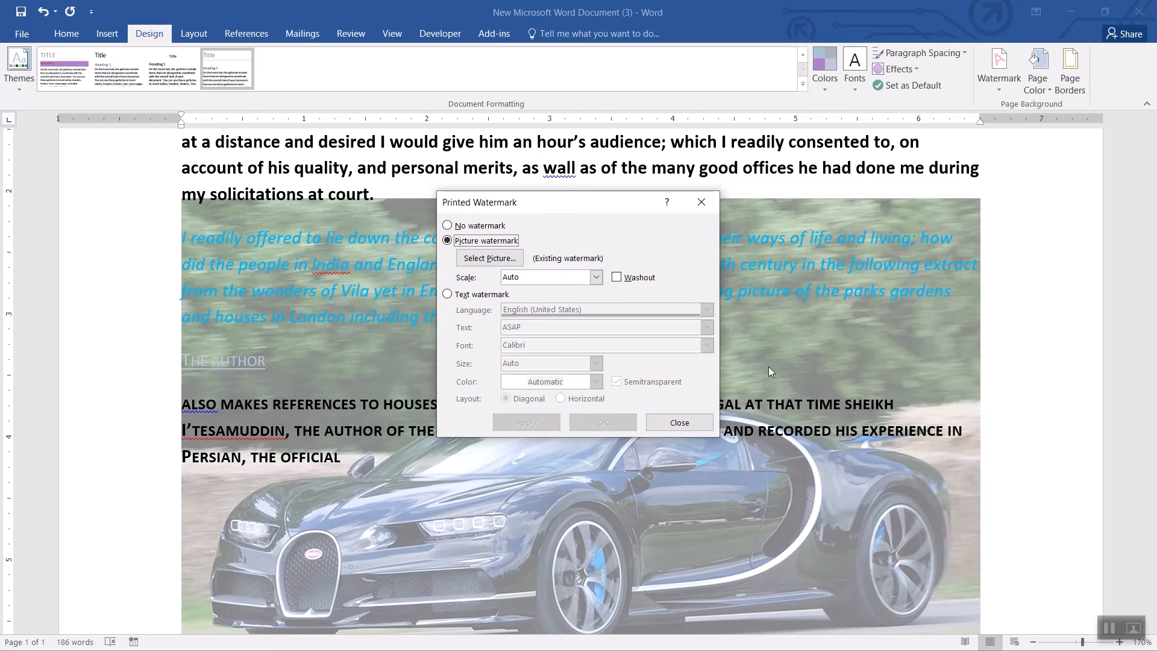
pyautogui.click(680, 423)
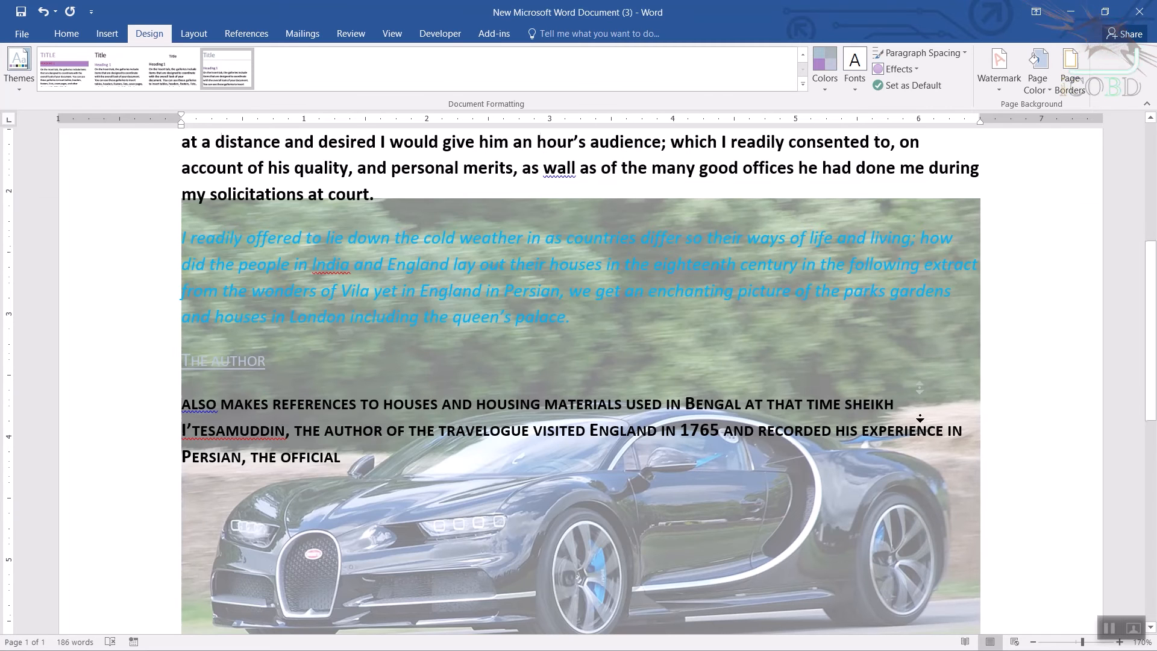
pyautogui.scroll(-2, 922, 422)
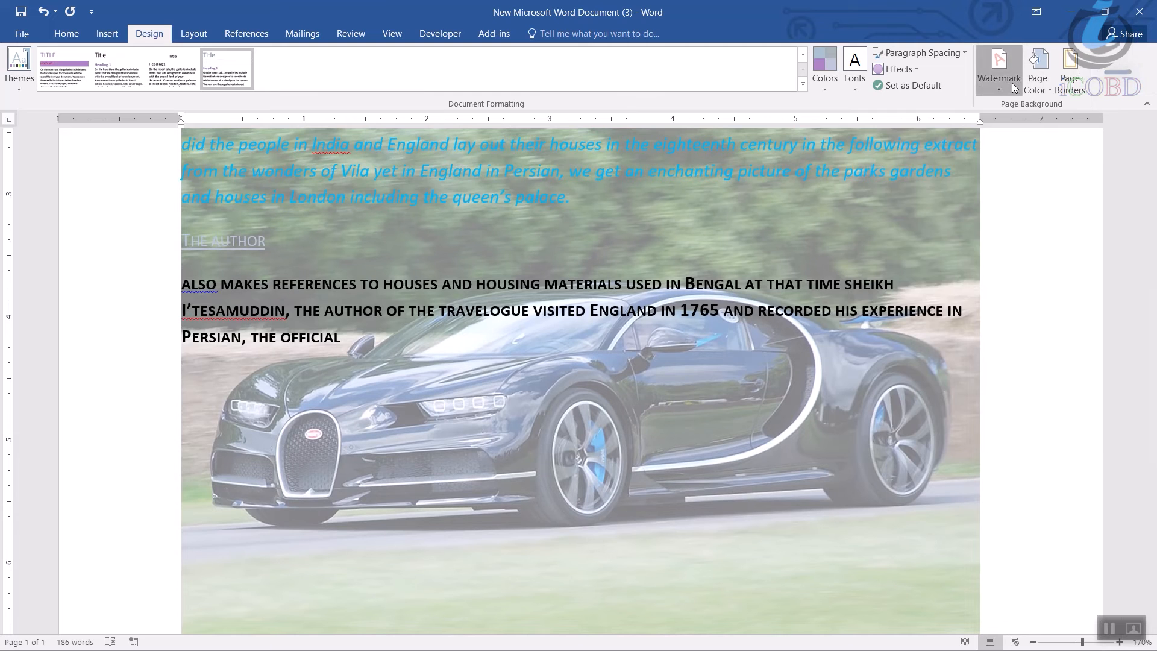
# Turn the washout effect back on for the car picture watermark and return to the document's title
pyautogui.click(1012, 85)
pyautogui.click(922, 411)
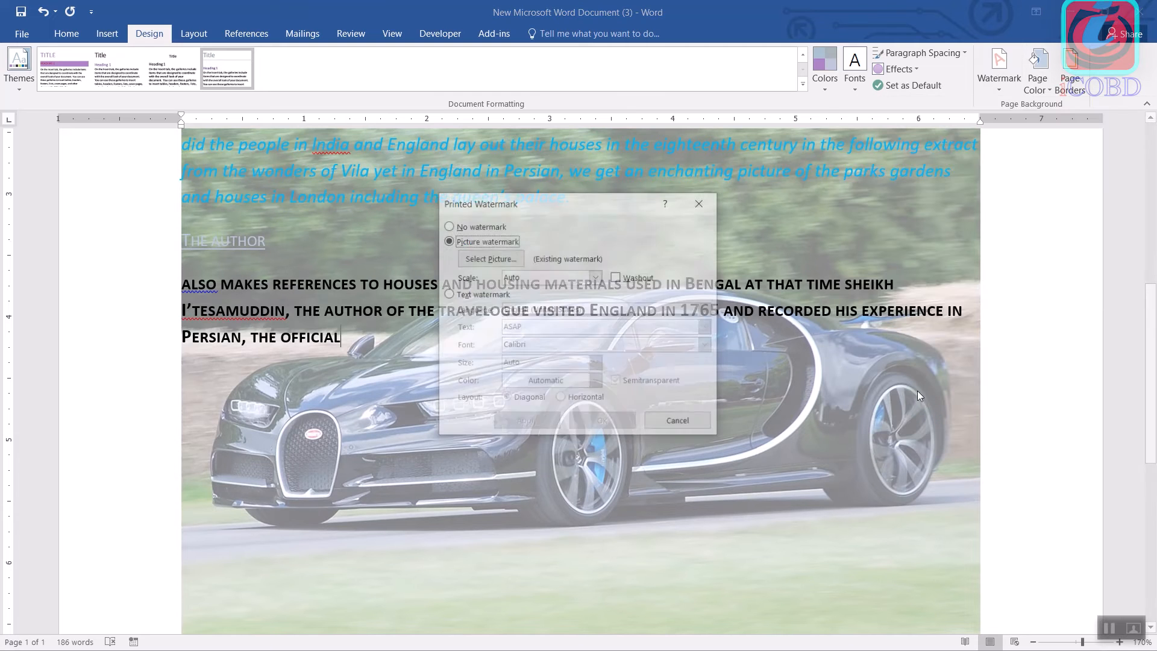
pyautogui.click(616, 277)
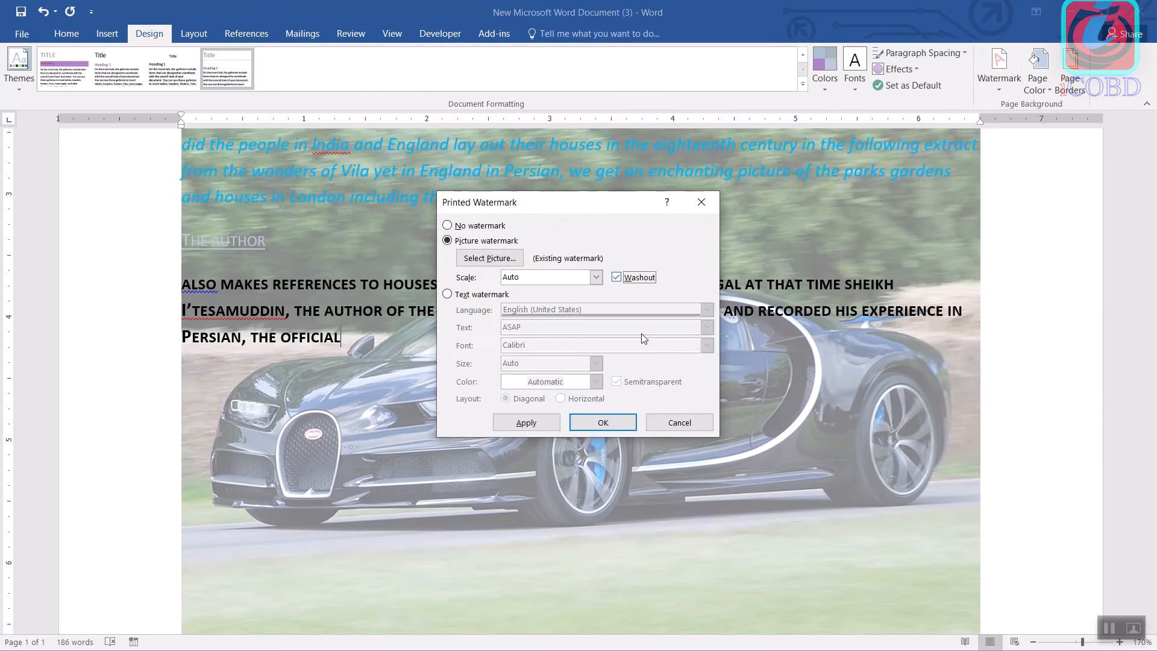
pyautogui.click(605, 422)
pyautogui.scroll(3, 805, 373)
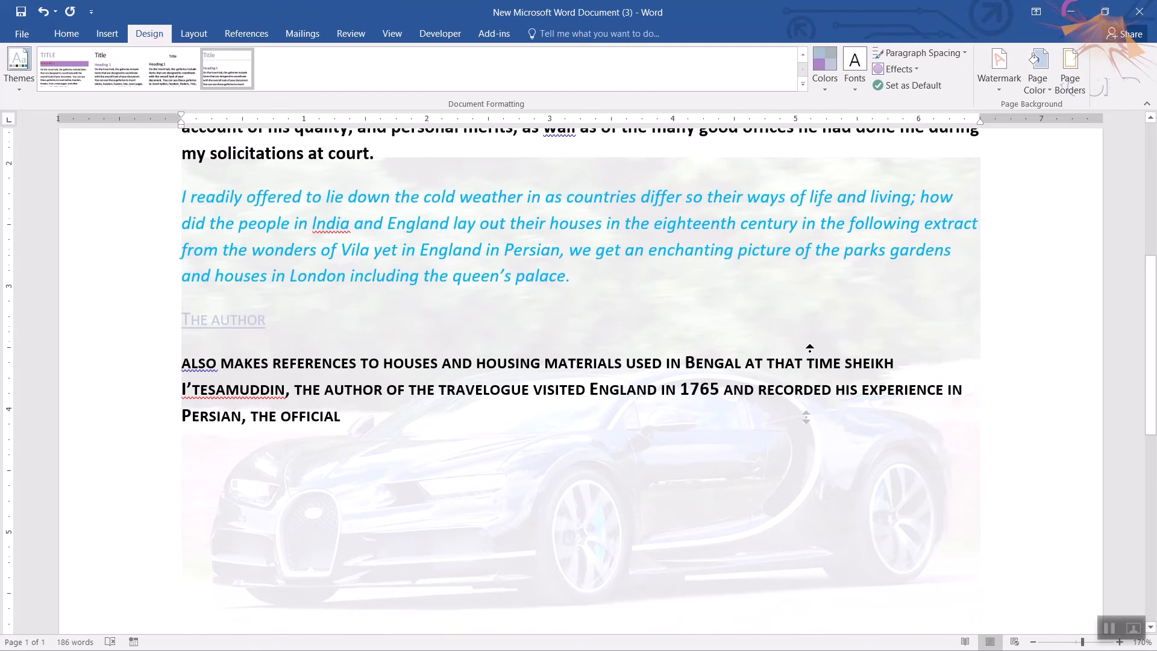
pyautogui.scroll(8, 829, 416)
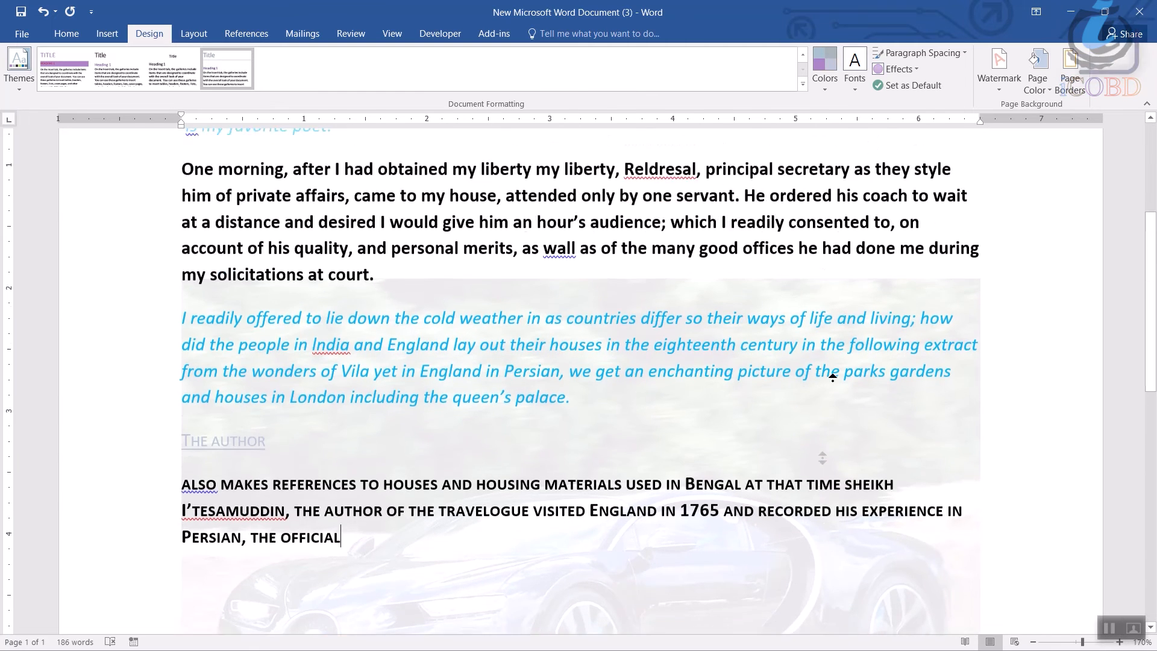
pyautogui.click(547, 326)
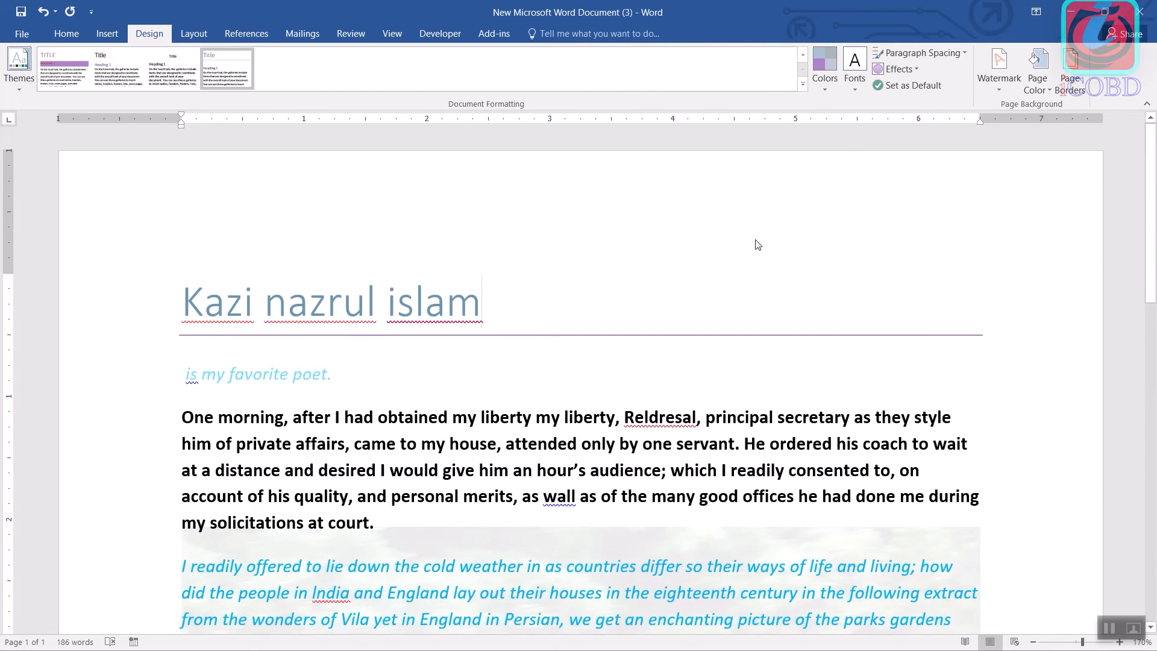
pyautogui.click(1042, 93)
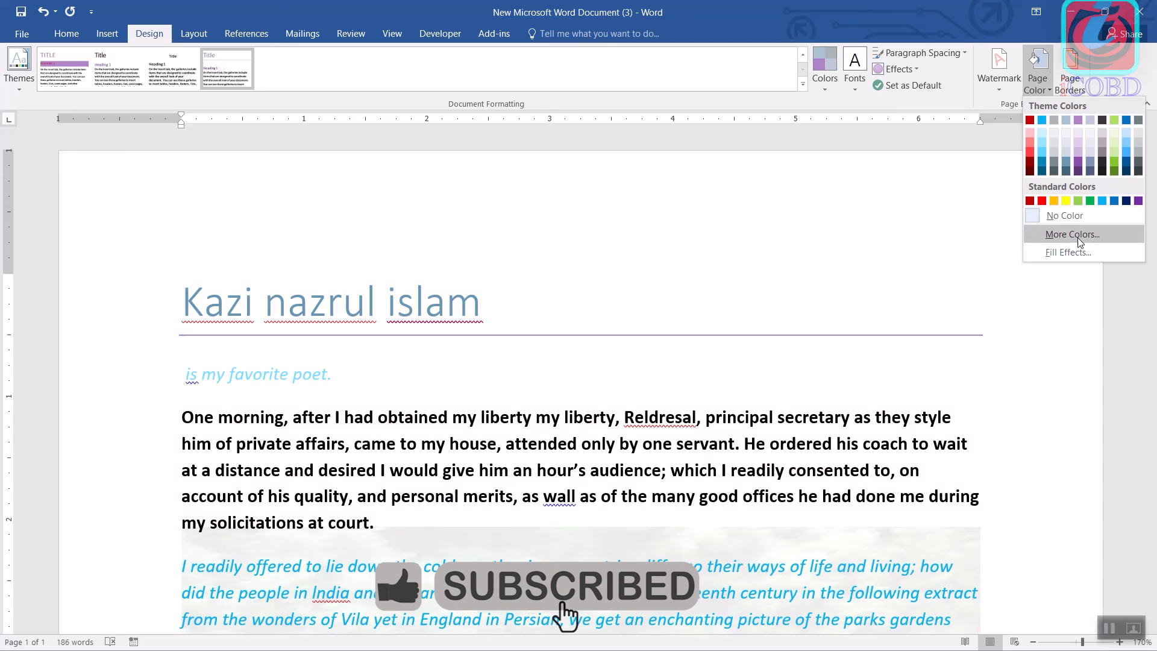
pyautogui.click(1079, 235)
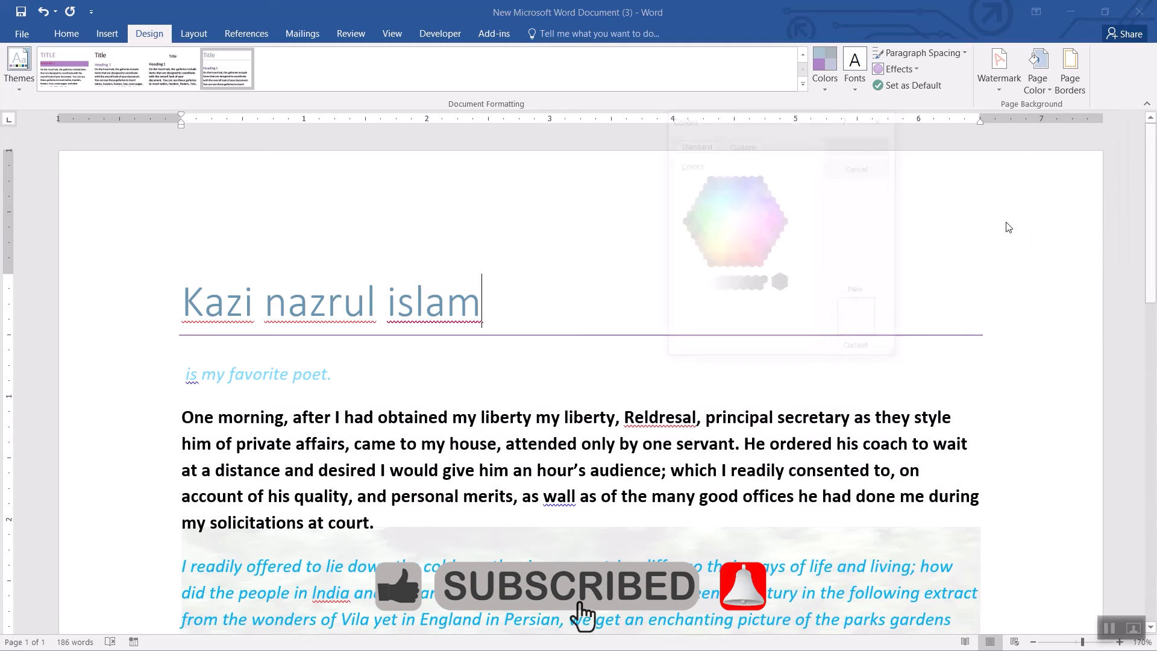
pyautogui.click(751, 206)
pyautogui.click(742, 144)
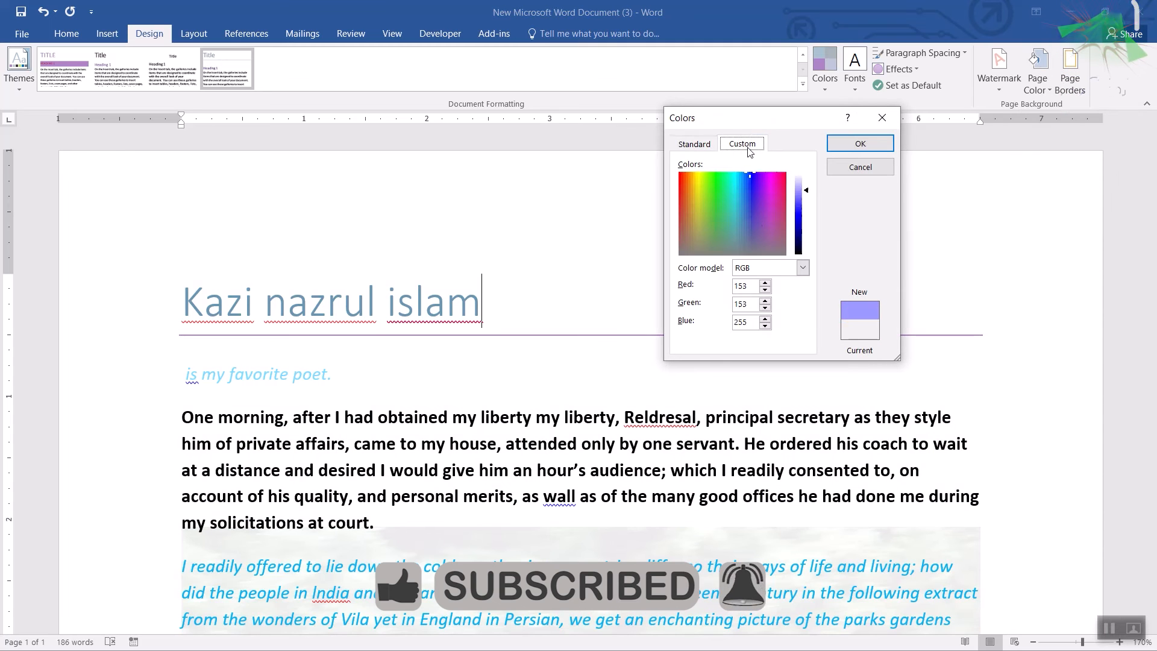
pyautogui.click(710, 220)
pyautogui.moveTo(705, 221); pyautogui.dragTo(795, 175)
pyautogui.click(878, 164)
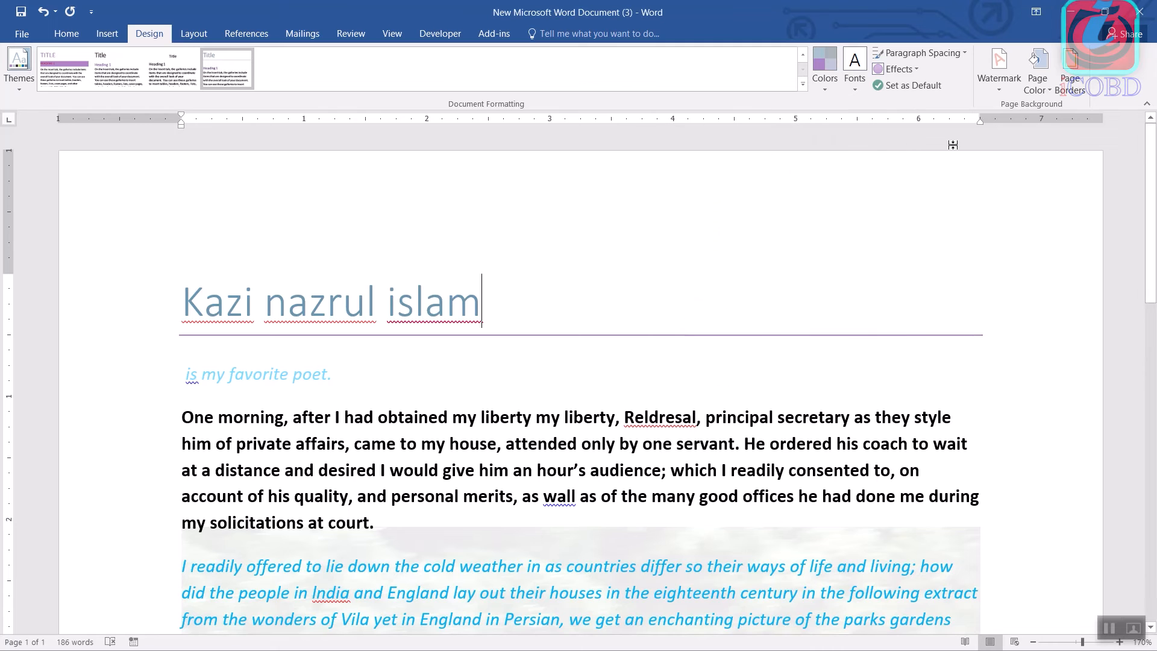
pyautogui.click(1037, 75)
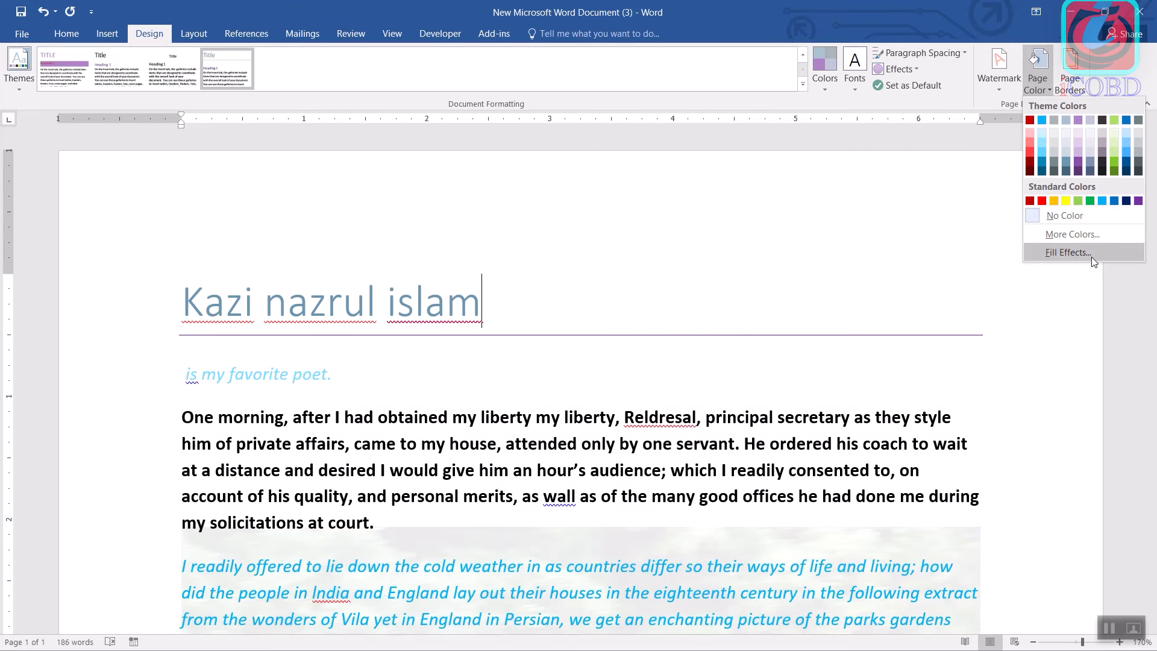
pyautogui.click(1068, 252)
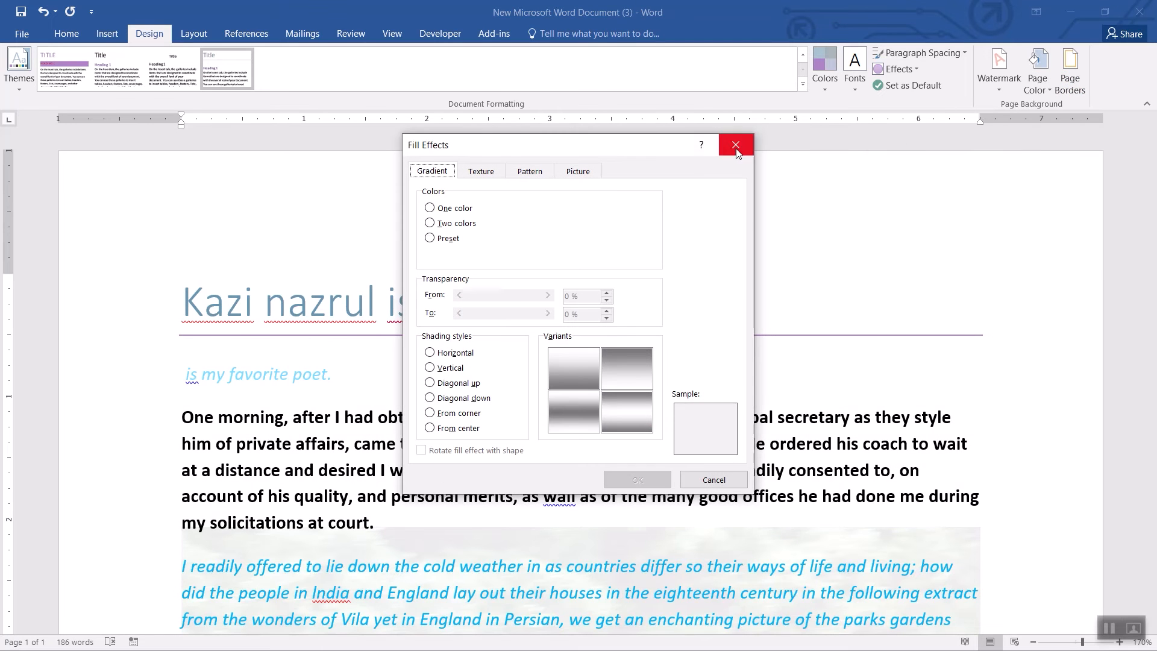
pyautogui.click(735, 145)
# Set the page color to the standard Light Green and check how it looks around the car watermark
pyautogui.click(1037, 72)
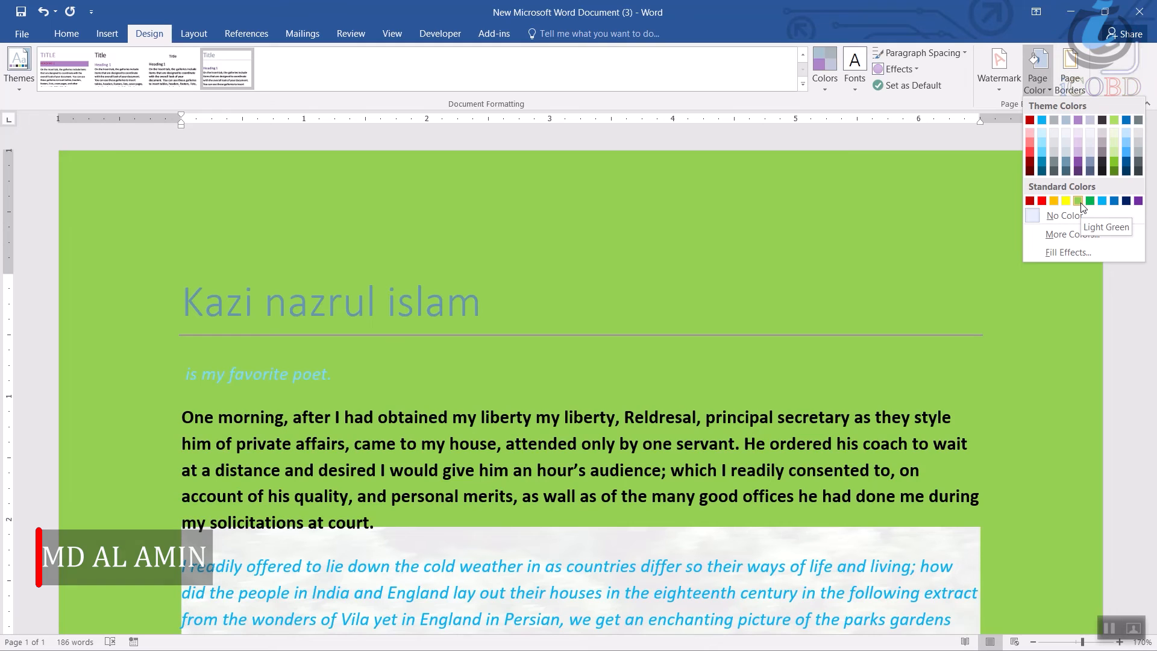
pyautogui.click(1080, 203)
pyautogui.scroll(-6, 761, 420)
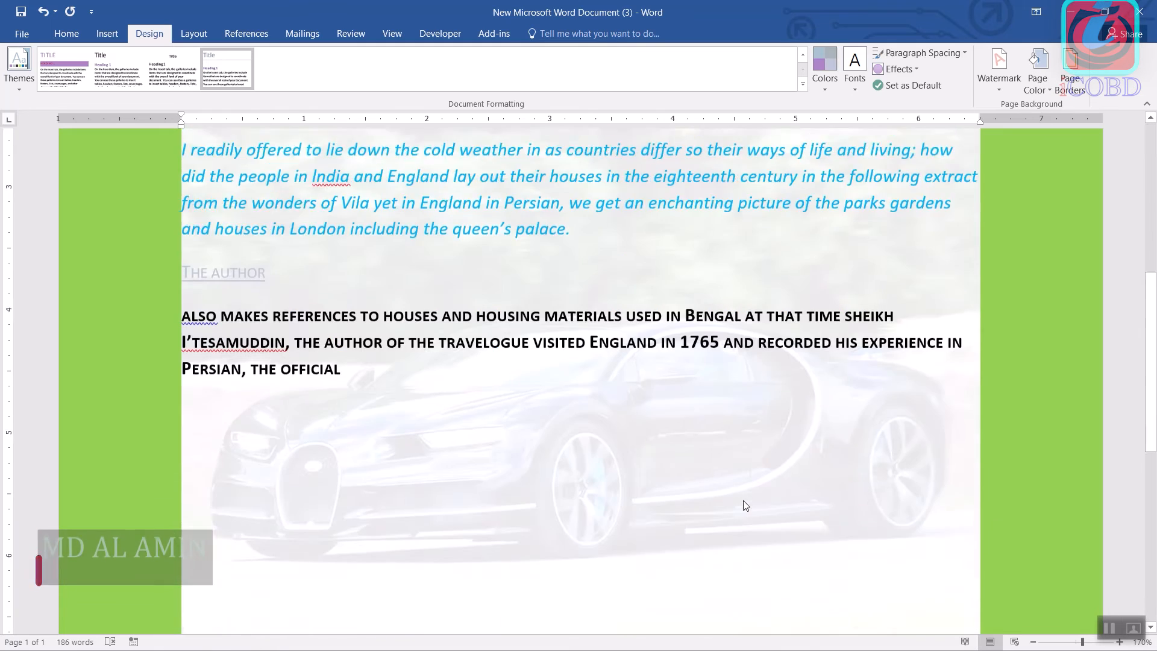
pyautogui.scroll(6, 758, 370)
pyautogui.scroll(1, 742, 287)
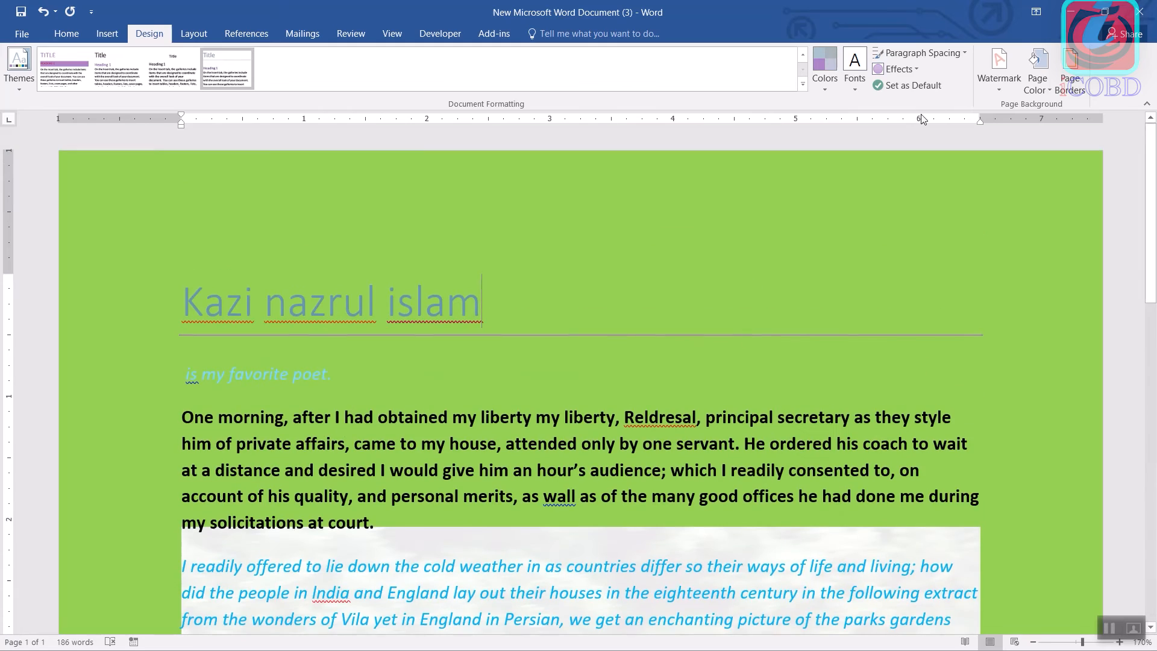
pyautogui.click(1044, 85)
pyautogui.click(1079, 241)
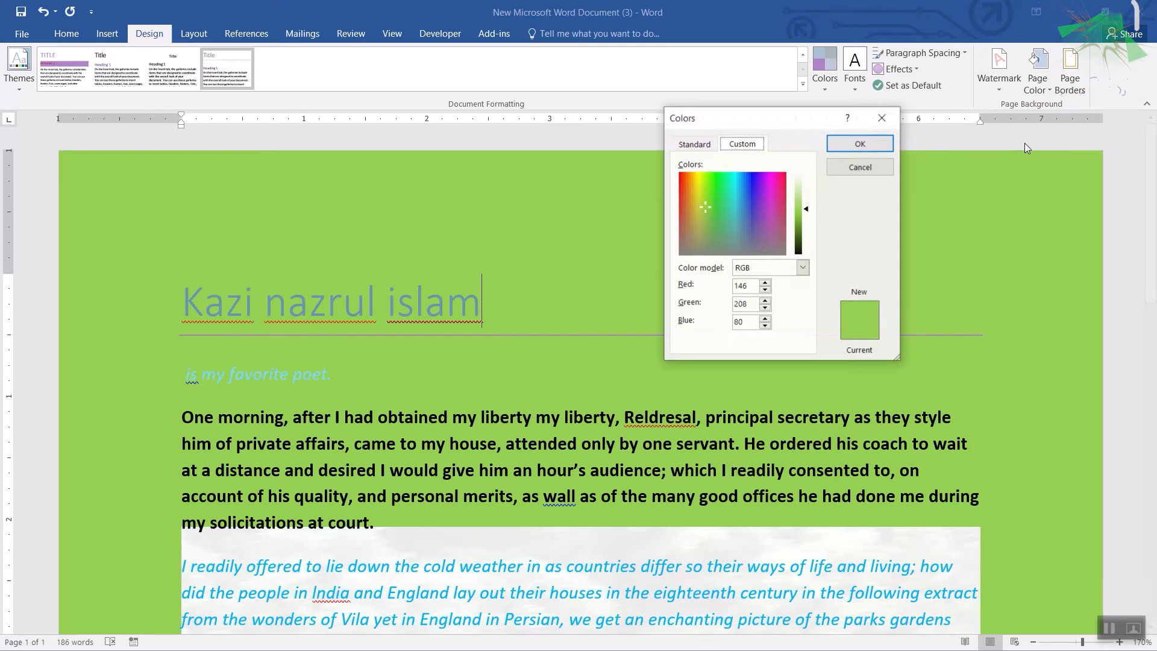
pyautogui.press('Escape')
# Fill the page with a horizontal two-color gradient from light green to light blue and inspect it down the page
pyautogui.click(1037, 69)
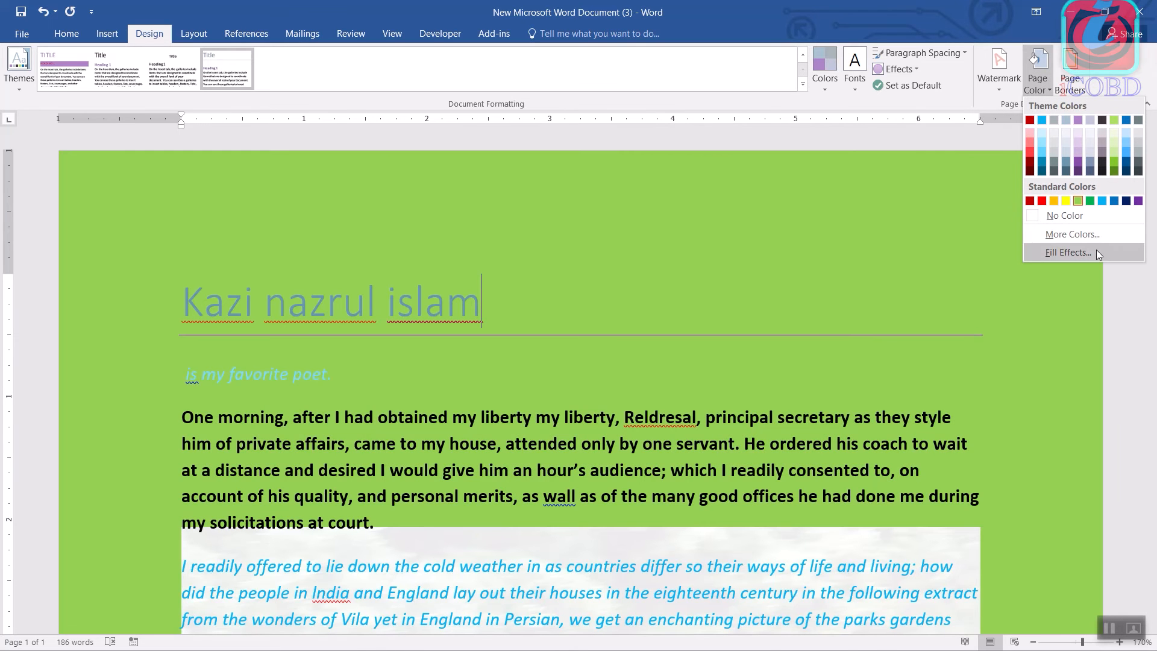
pyautogui.click(1097, 251)
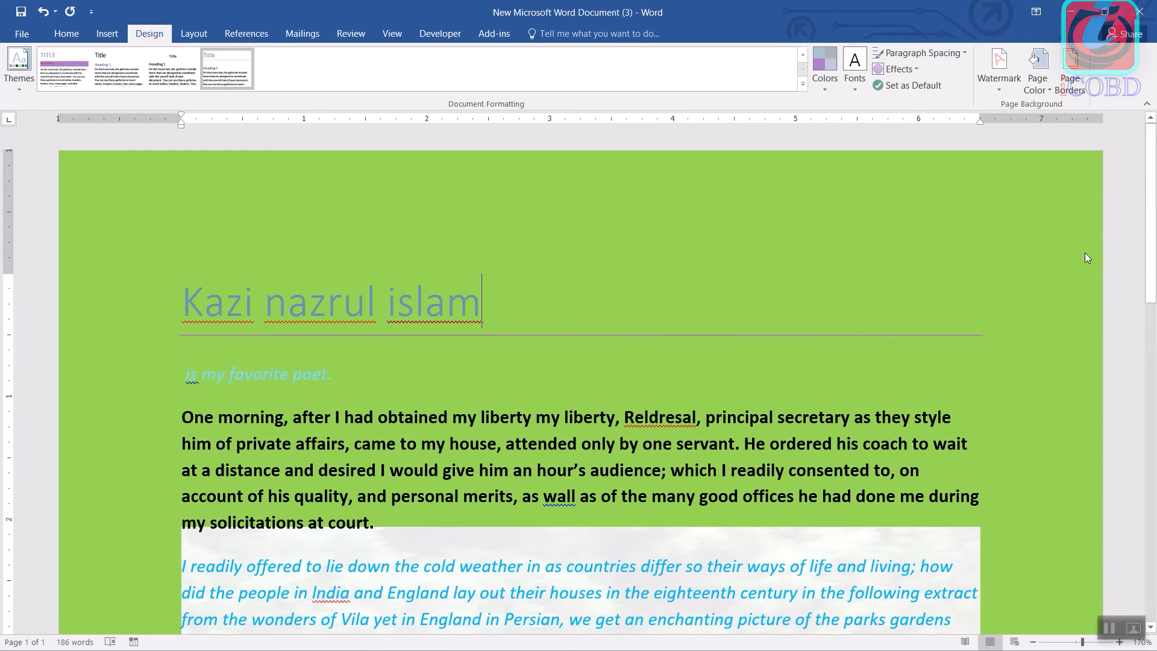
pyautogui.moveTo(554, 151); pyautogui.dragTo(803, 99)
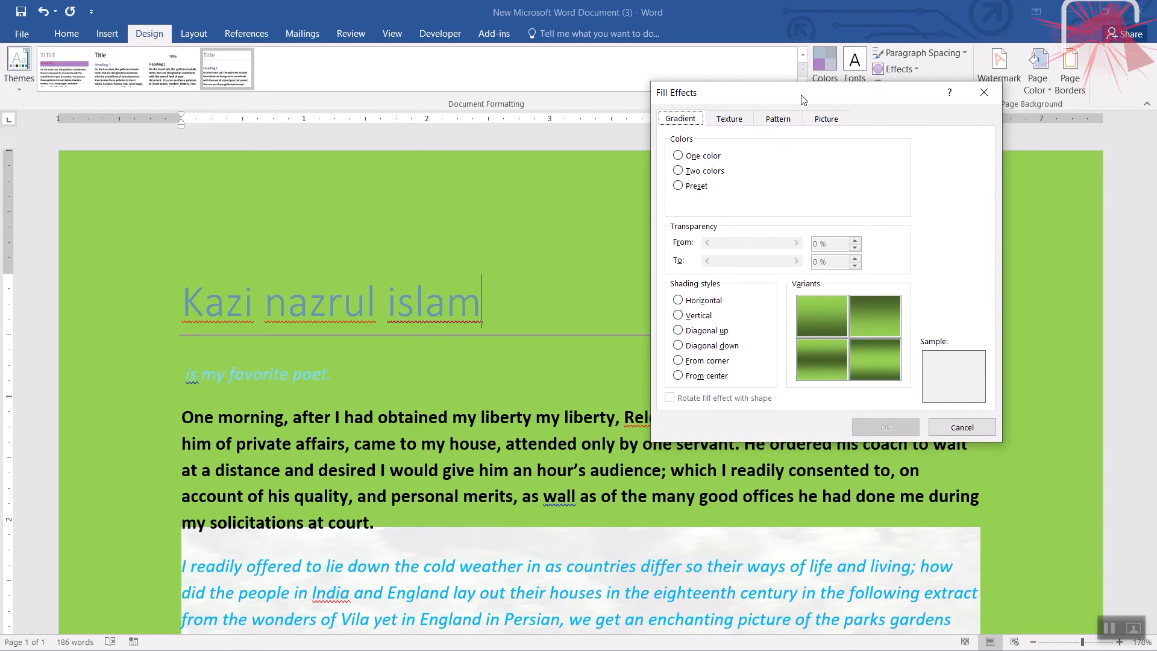
pyautogui.click(705, 157)
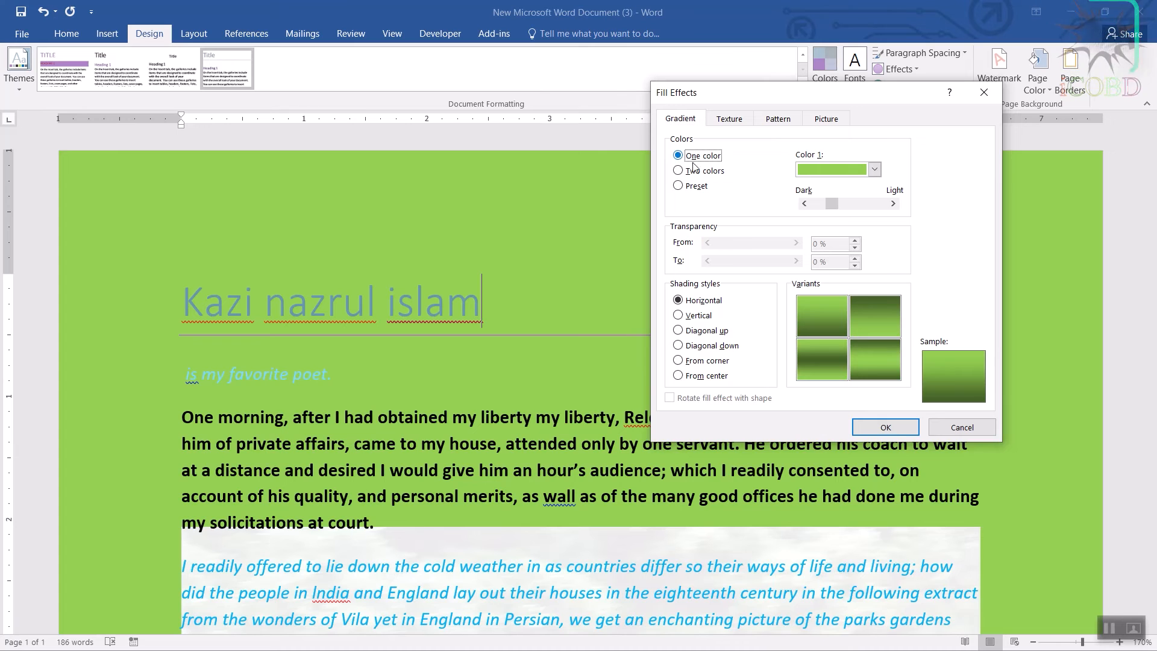
pyautogui.click(702, 173)
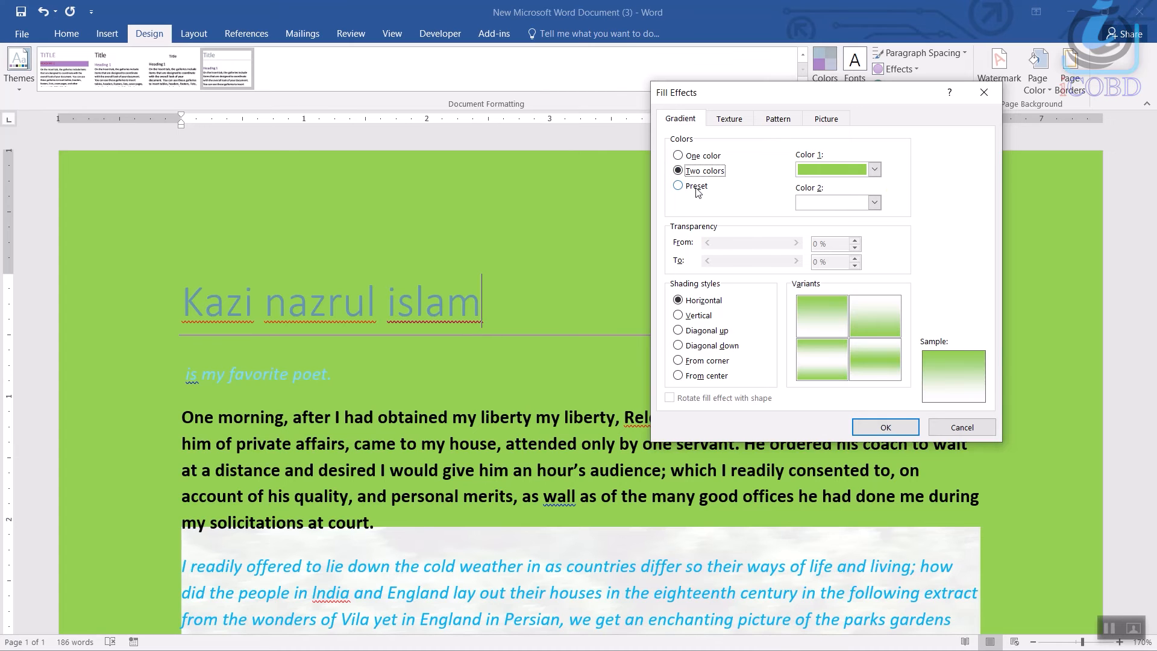
pyautogui.click(875, 203)
pyautogui.click(816, 258)
pyautogui.click(885, 428)
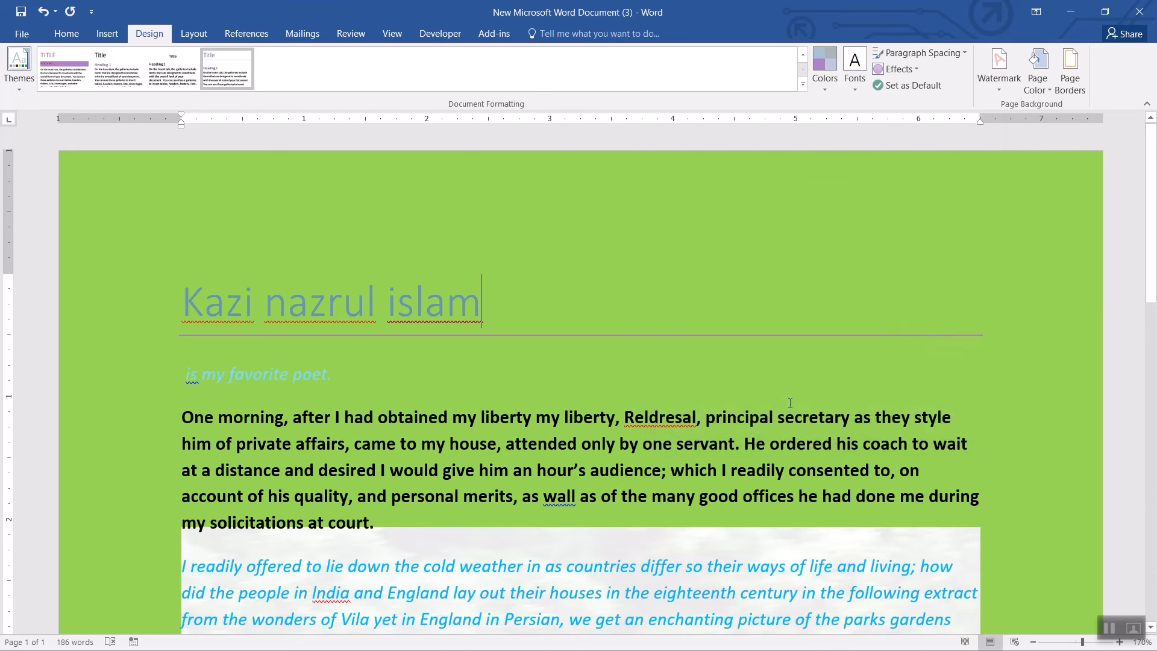
pyautogui.middleClick(583, 311)
pyautogui.middleClick(585, 428)
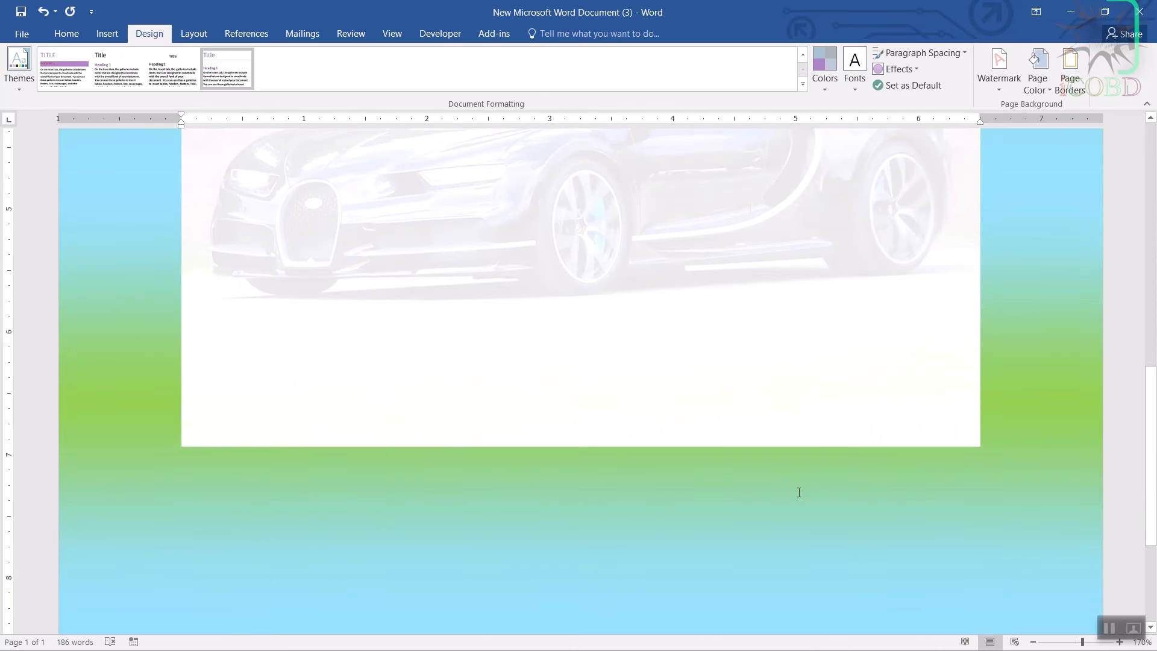
pyautogui.scroll(10, 798, 491)
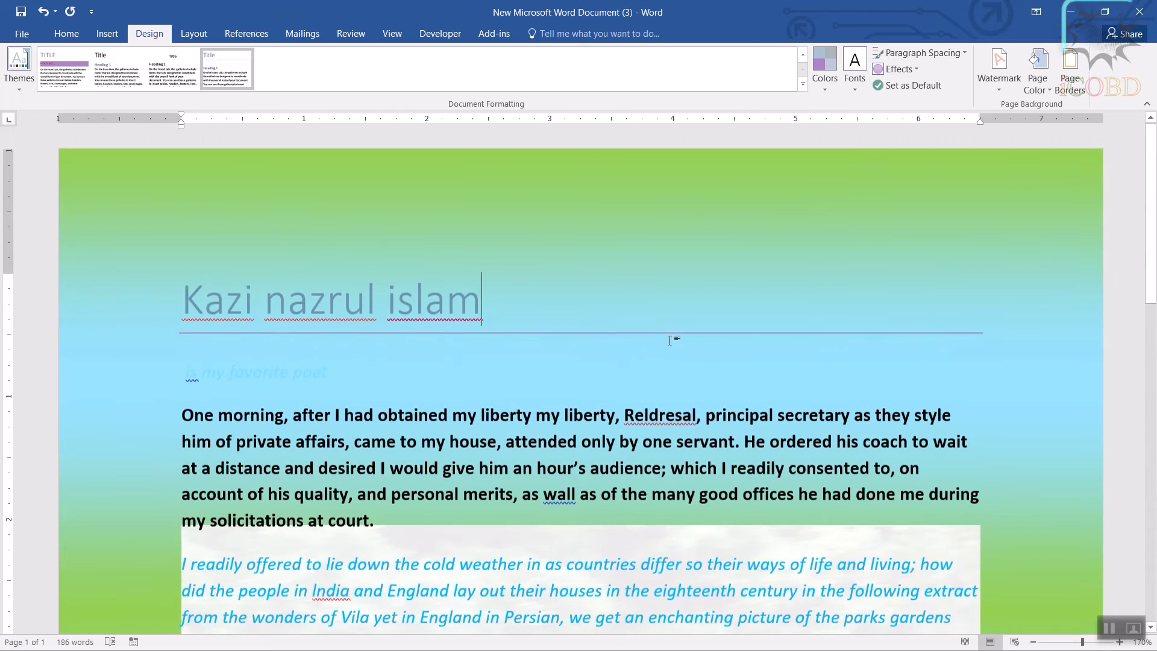
# Change the page fill to the Horizon preset gradient with horizontal shading and look over the page
pyautogui.click(1049, 78)
pyautogui.click(1083, 248)
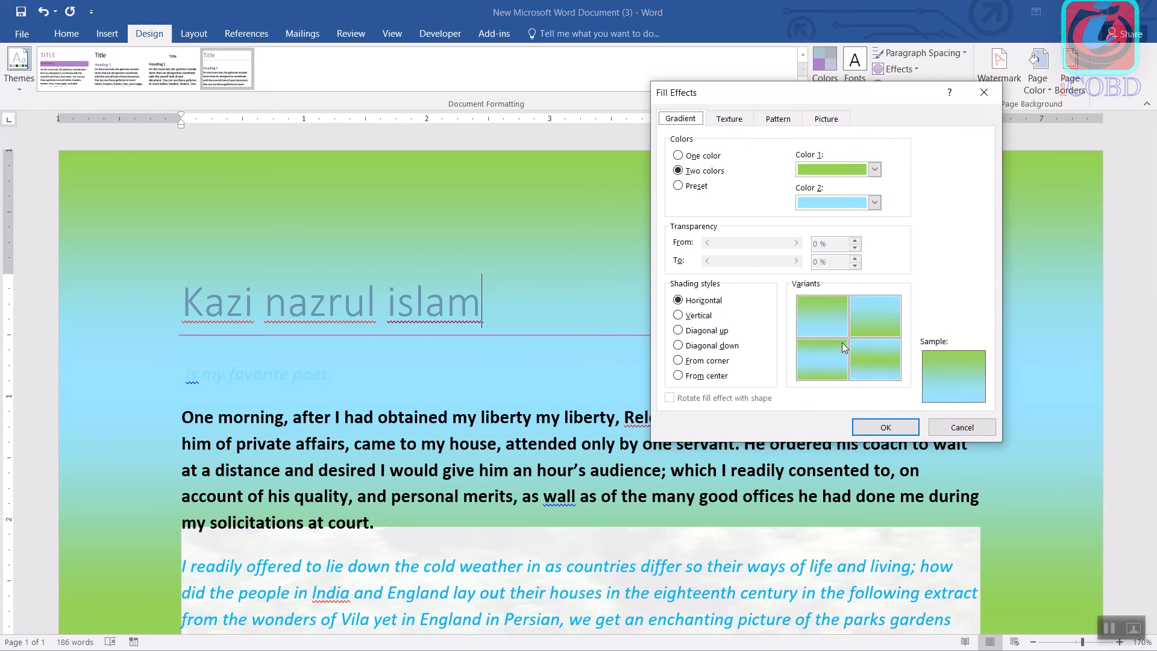
pyautogui.click(696, 186)
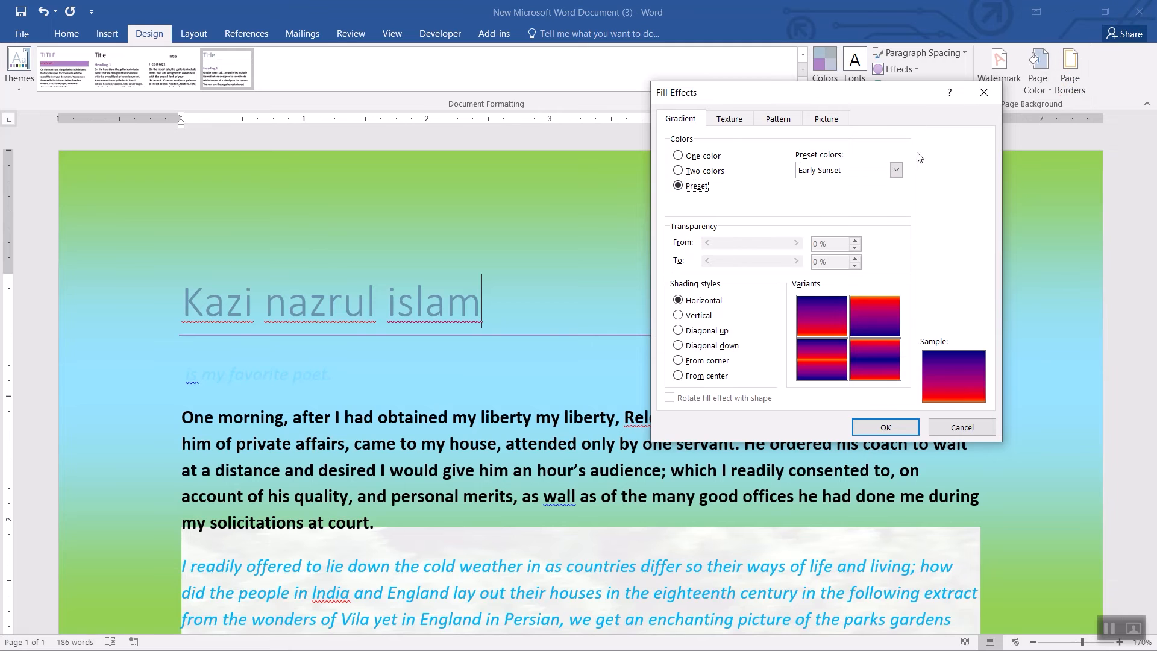
pyautogui.click(896, 171)
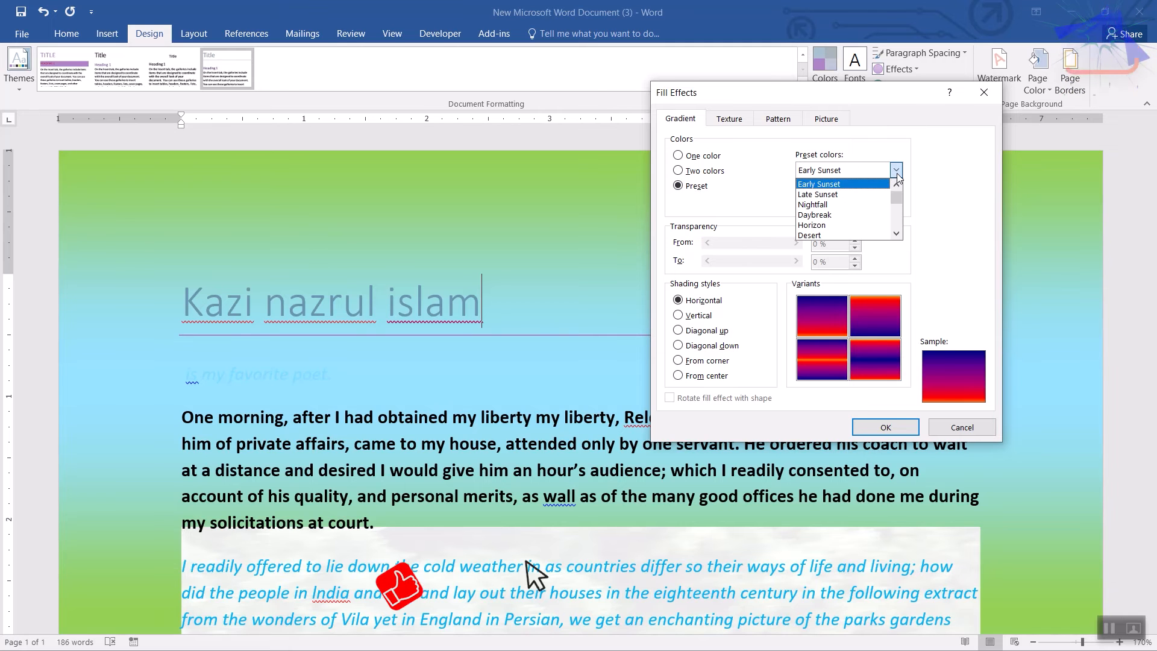
pyautogui.click(897, 171)
pyautogui.click(896, 171)
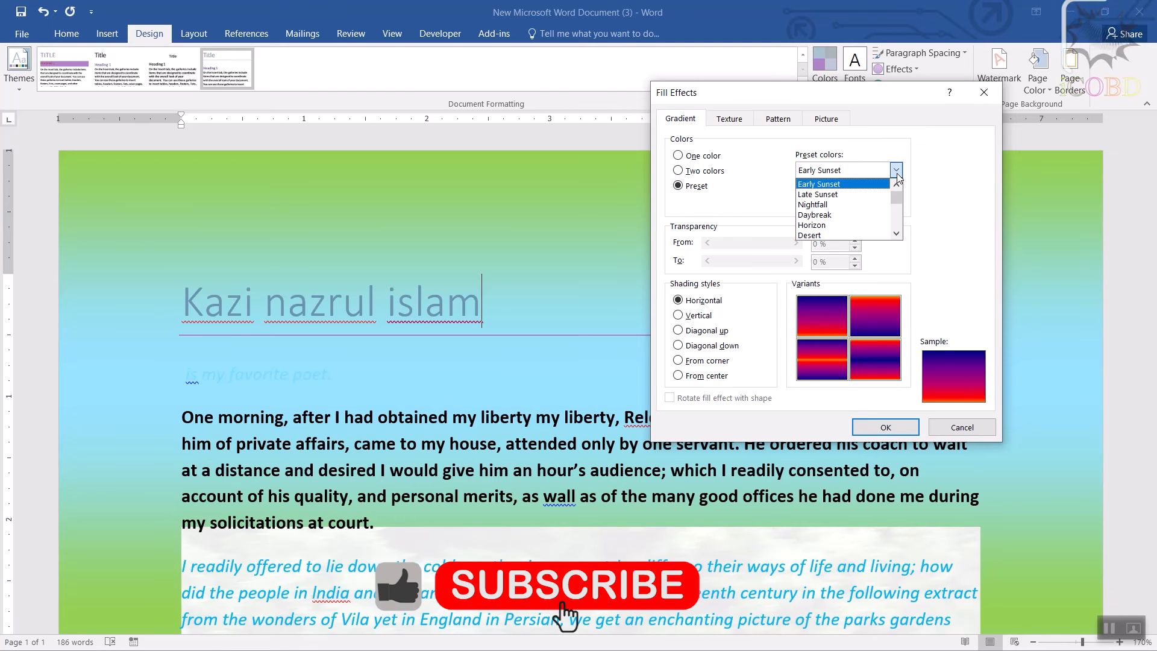
pyautogui.press('Down')
pyautogui.press('Down')
pyautogui.press('Down')
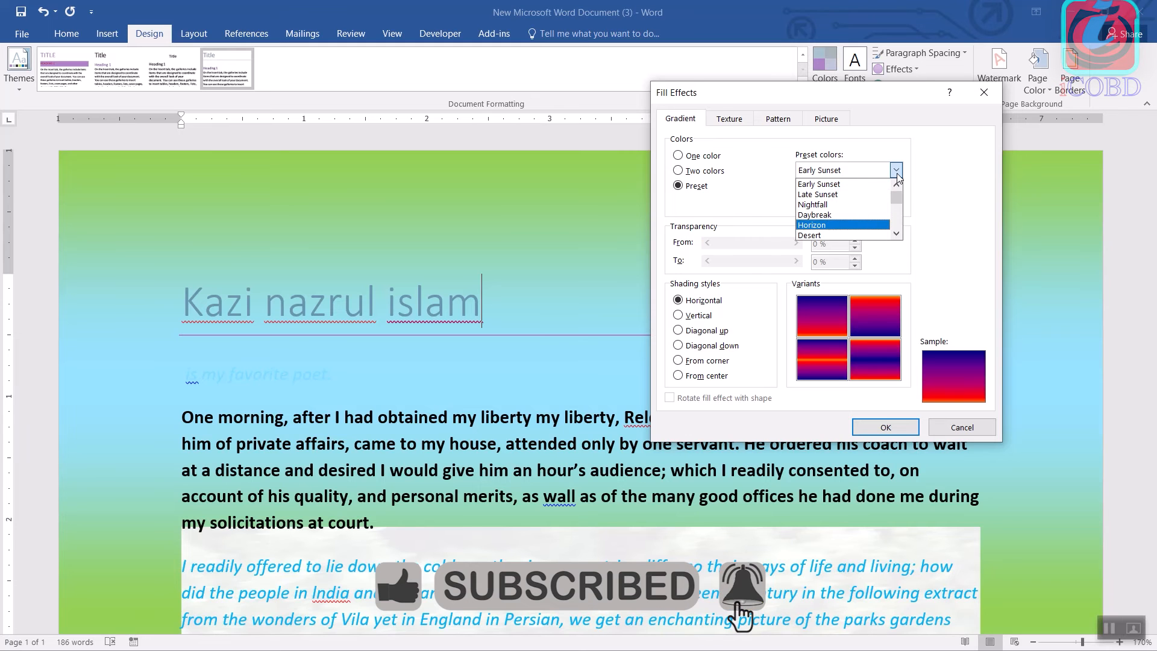
pyautogui.press('Return')
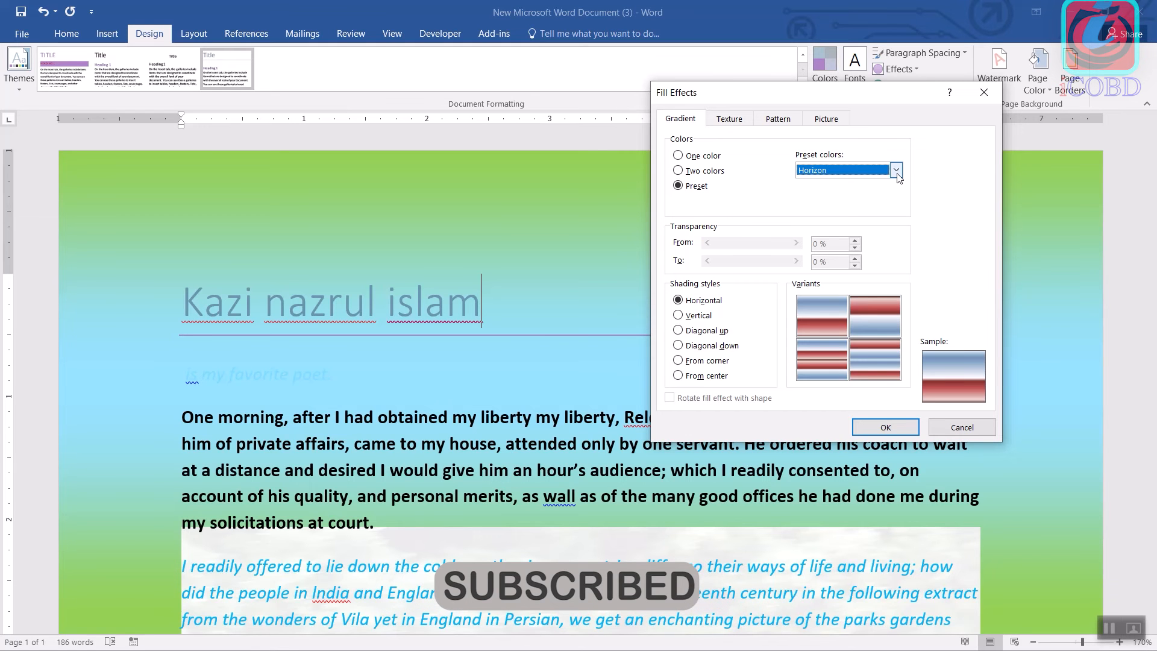
pyautogui.click(901, 424)
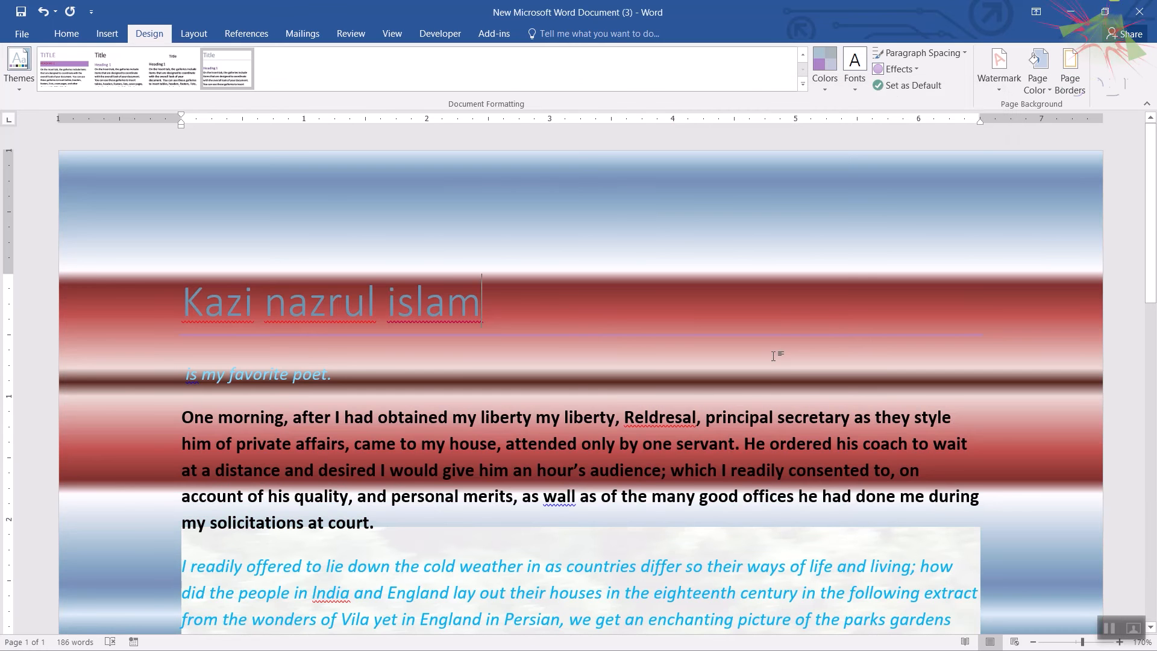
pyautogui.scroll(-5, 772, 466)
pyautogui.scroll(5, 968, 480)
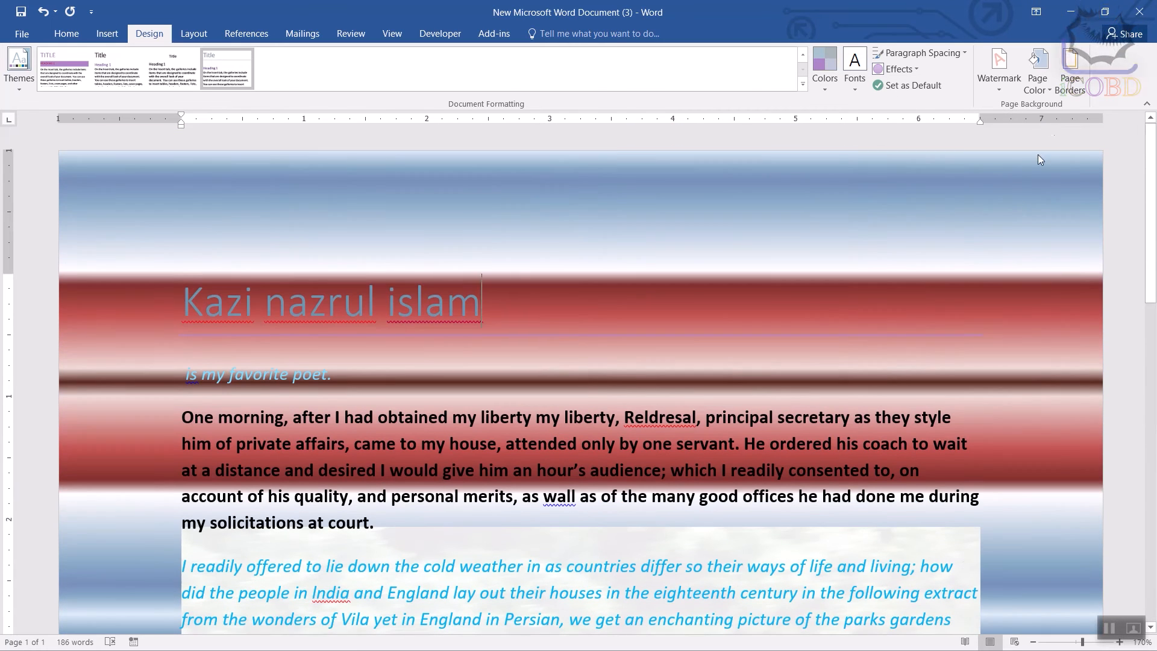
# Preview the Vertical, Diagonal up and Diagonal down shading styles for the page's Horizon gradient
pyautogui.click(1041, 79)
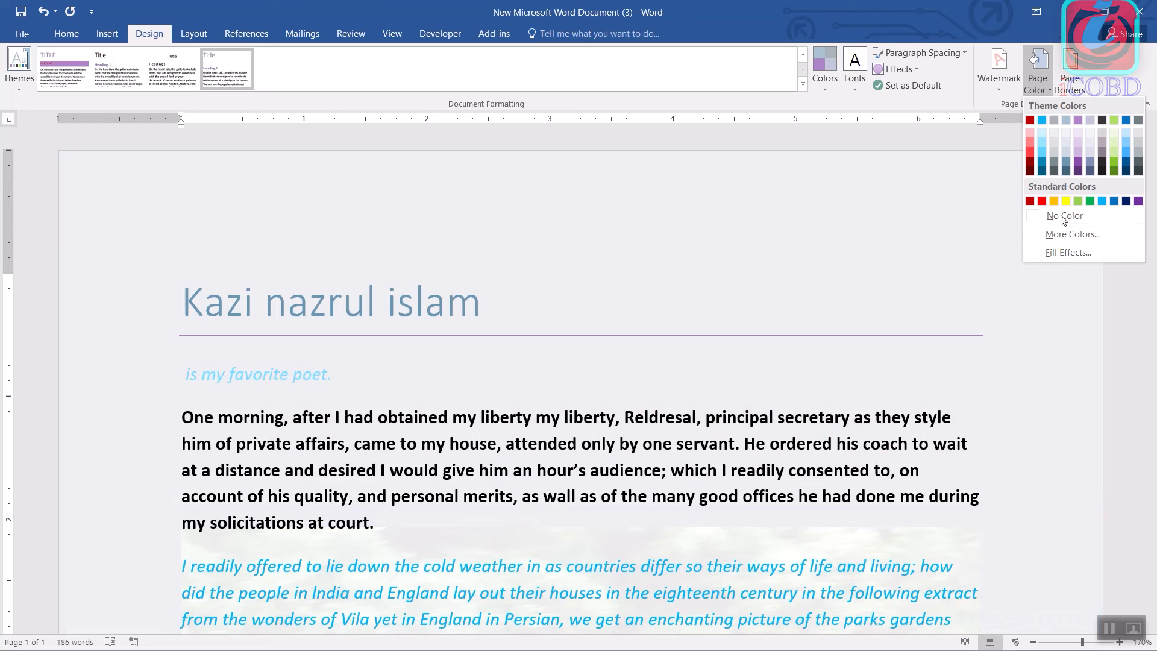
pyautogui.click(1064, 254)
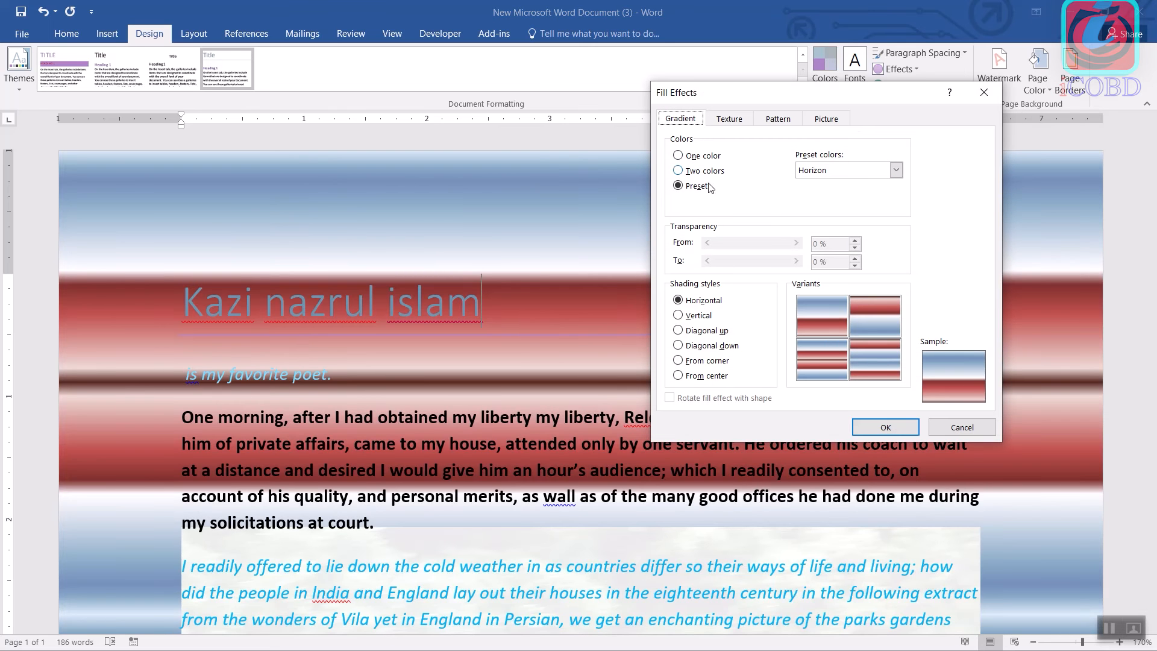
pyautogui.click(699, 318)
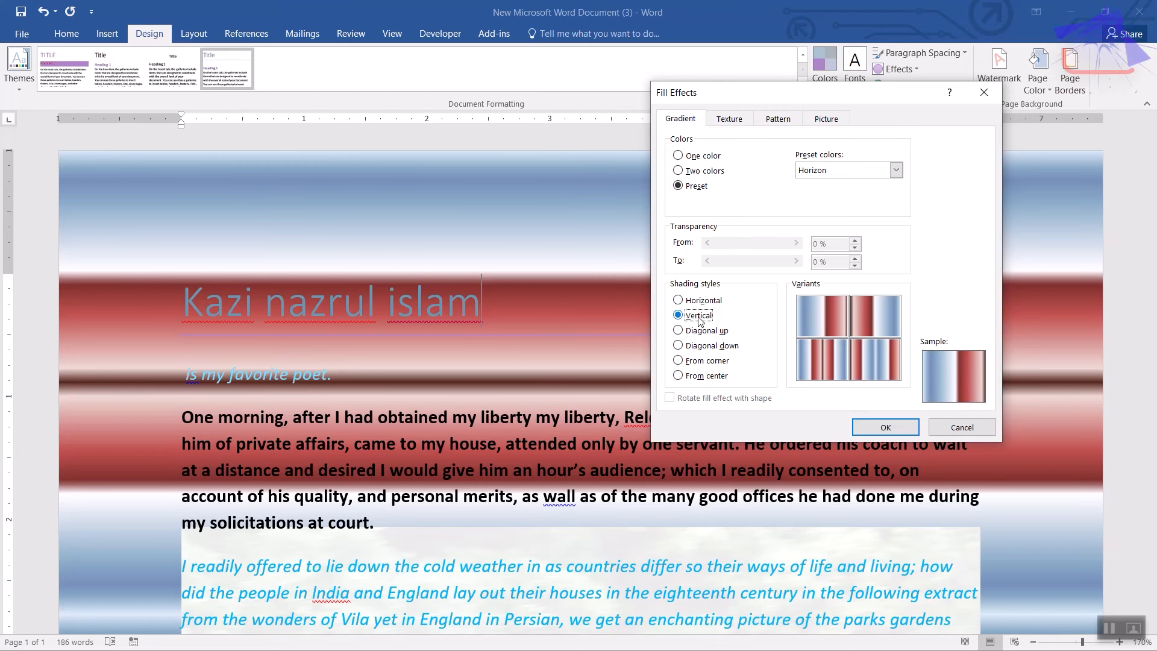
pyautogui.click(695, 331)
pyautogui.click(699, 347)
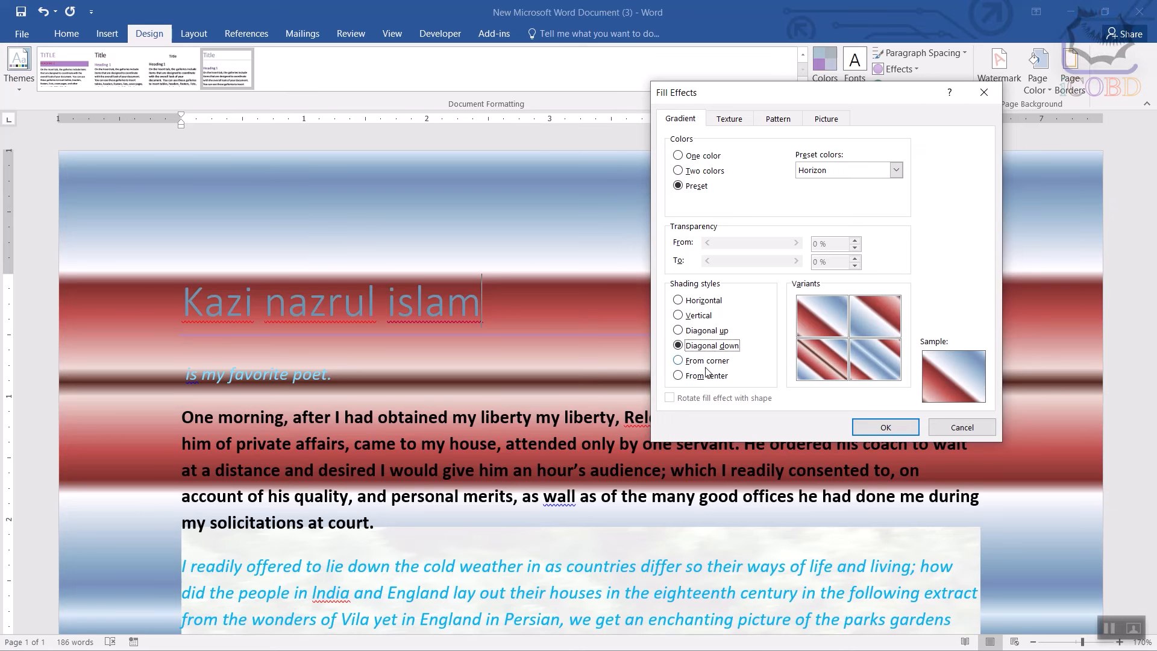
# Fill the page with the Early Sunset preset gradient shaded From corner and inspect it around the car watermark
pyautogui.click(896, 171)
pyautogui.click(862, 186)
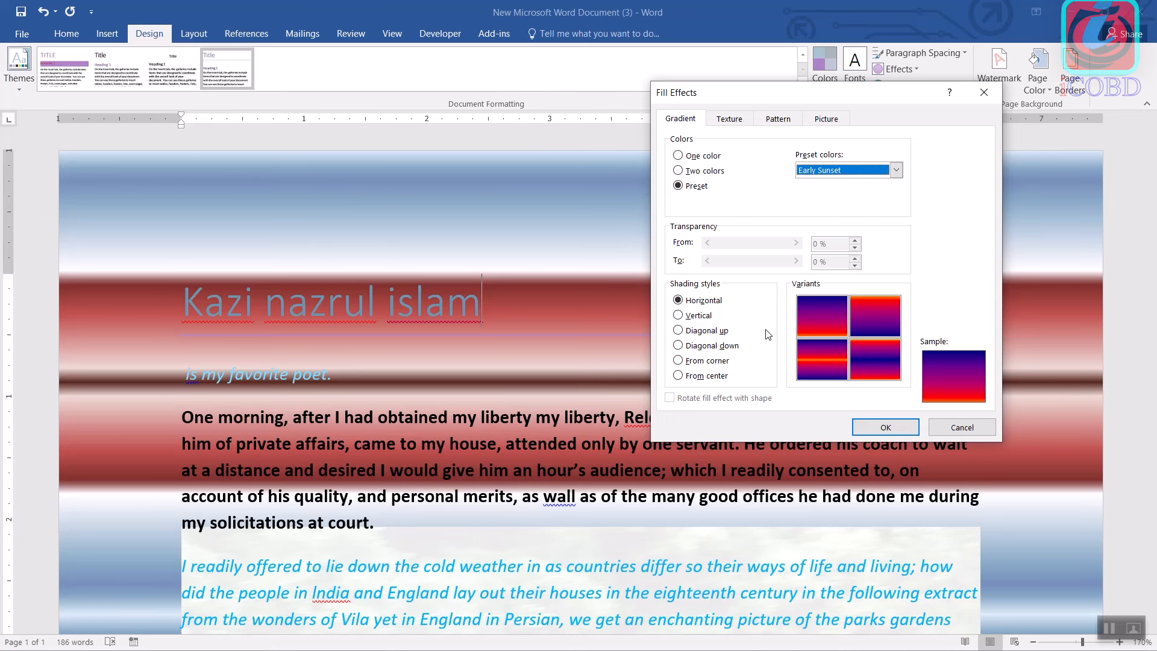
pyautogui.click(713, 381)
pyautogui.click(711, 361)
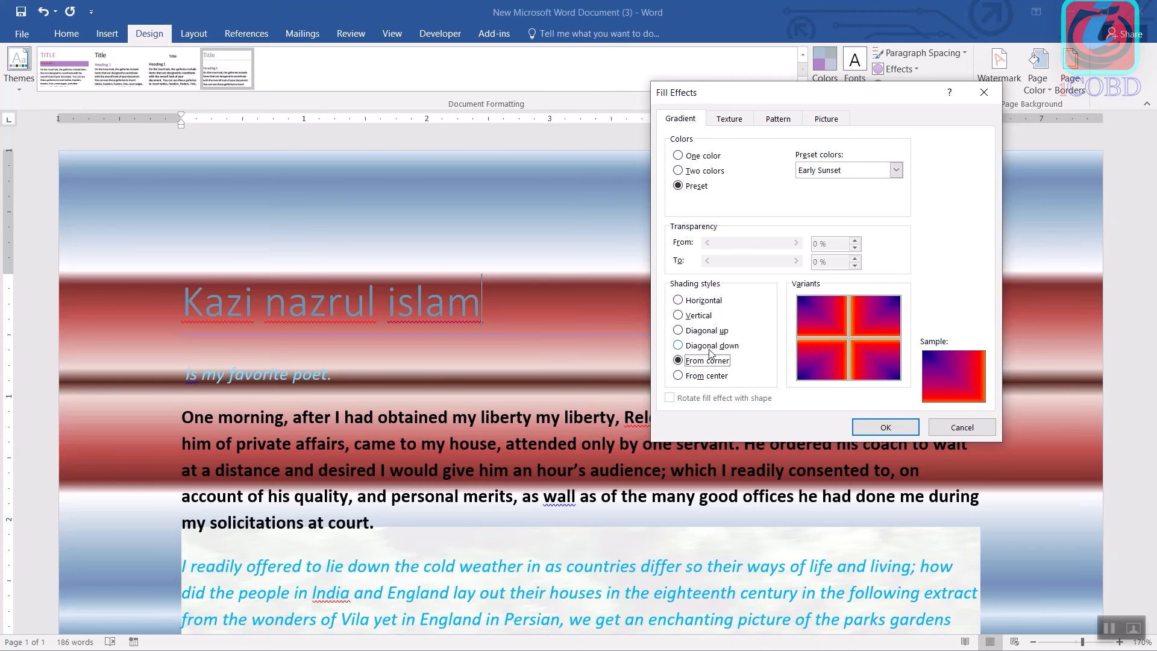
pyautogui.click(886, 427)
pyautogui.scroll(-7, 866, 474)
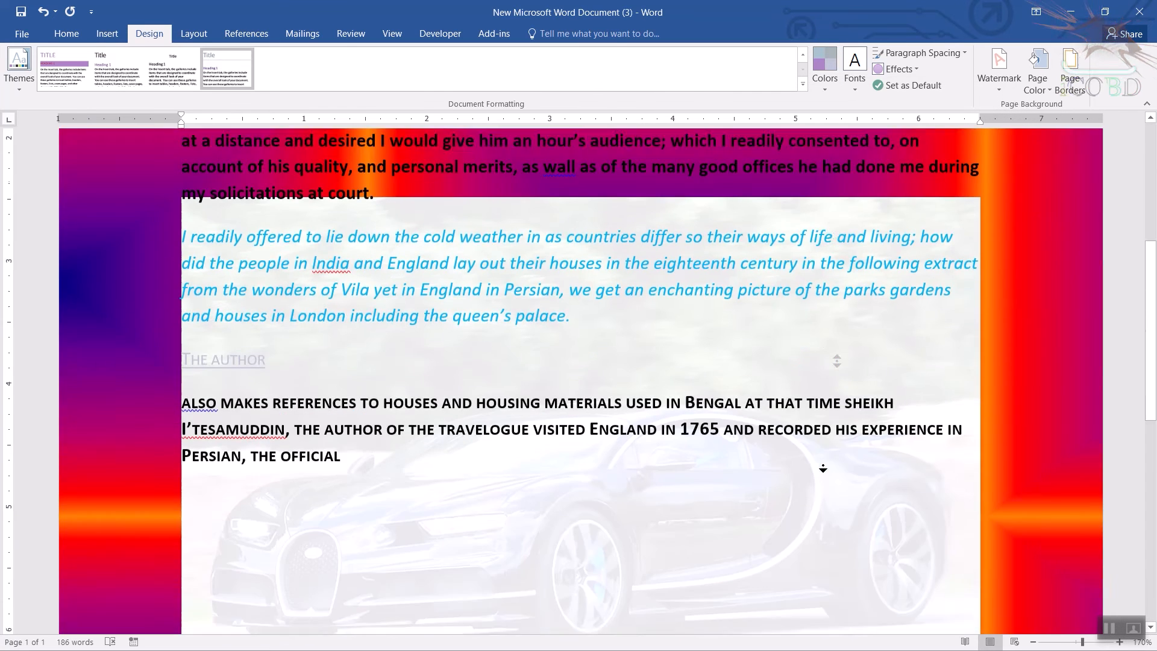
pyautogui.scroll(8, 866, 474)
# Preview the Canvas texture as the page fill, and apply the Green marble texture instead
pyautogui.click(1037, 77)
pyautogui.click(1079, 253)
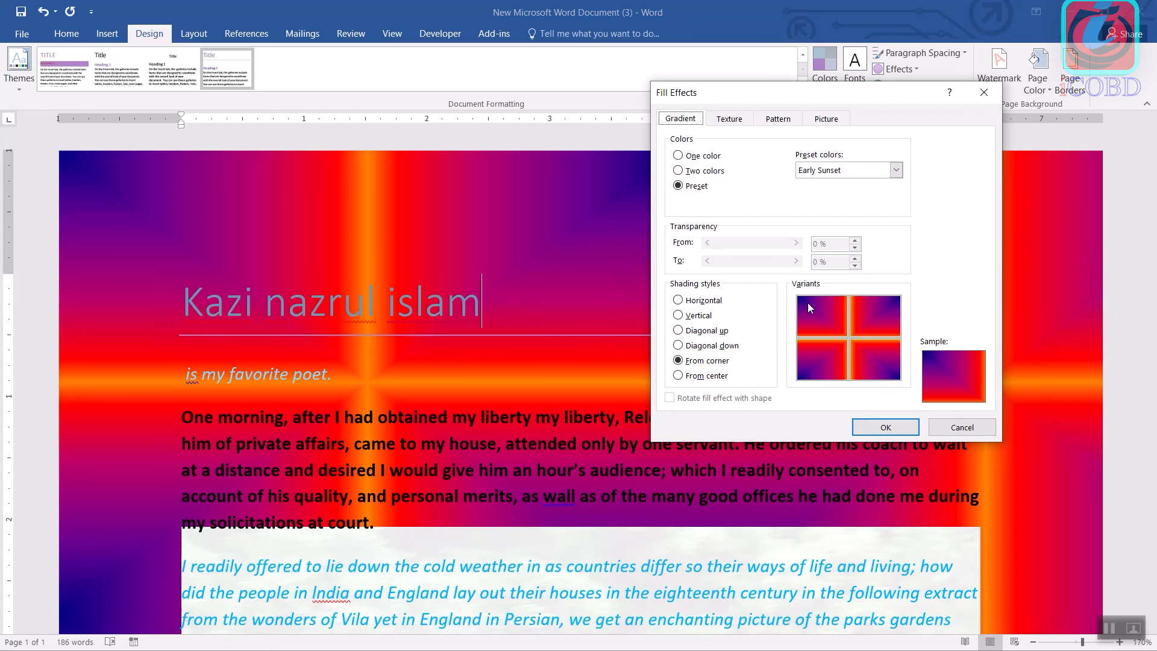
pyautogui.click(730, 120)
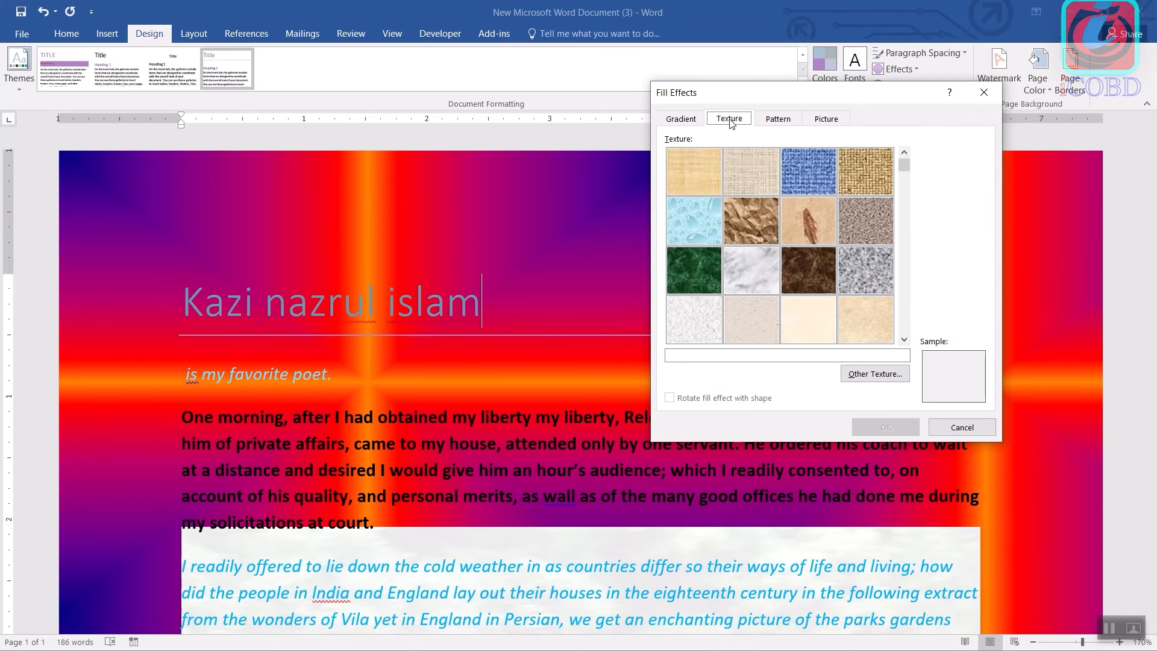
pyautogui.click(757, 187)
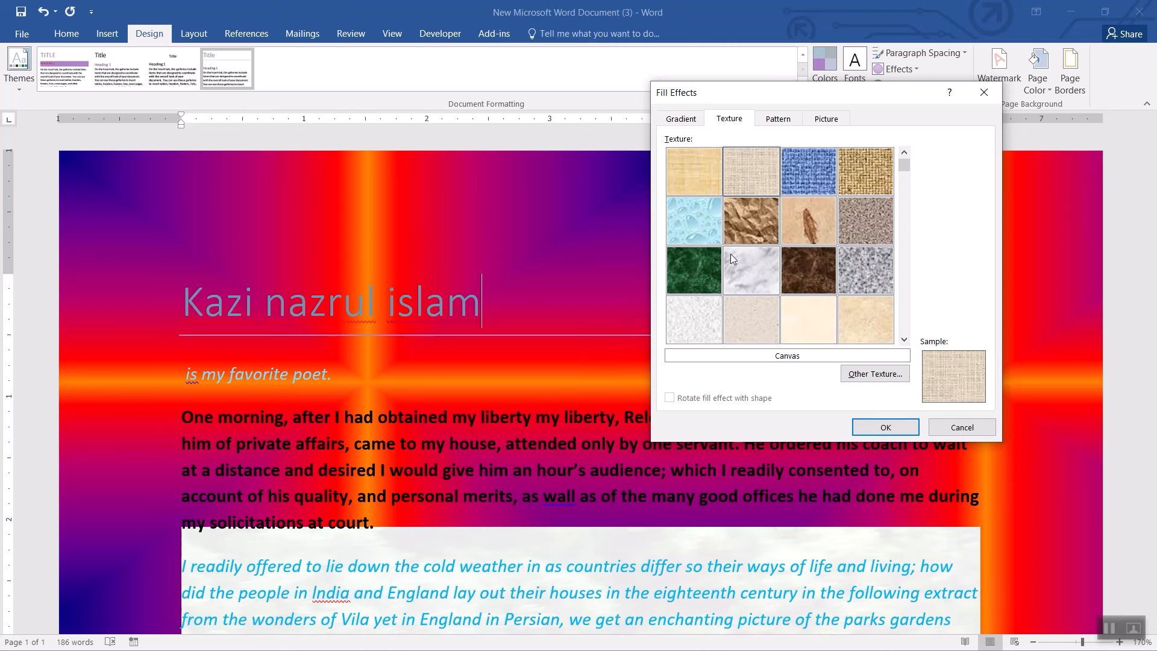
pyautogui.moveTo(902, 163); pyautogui.dragTo(903, 247)
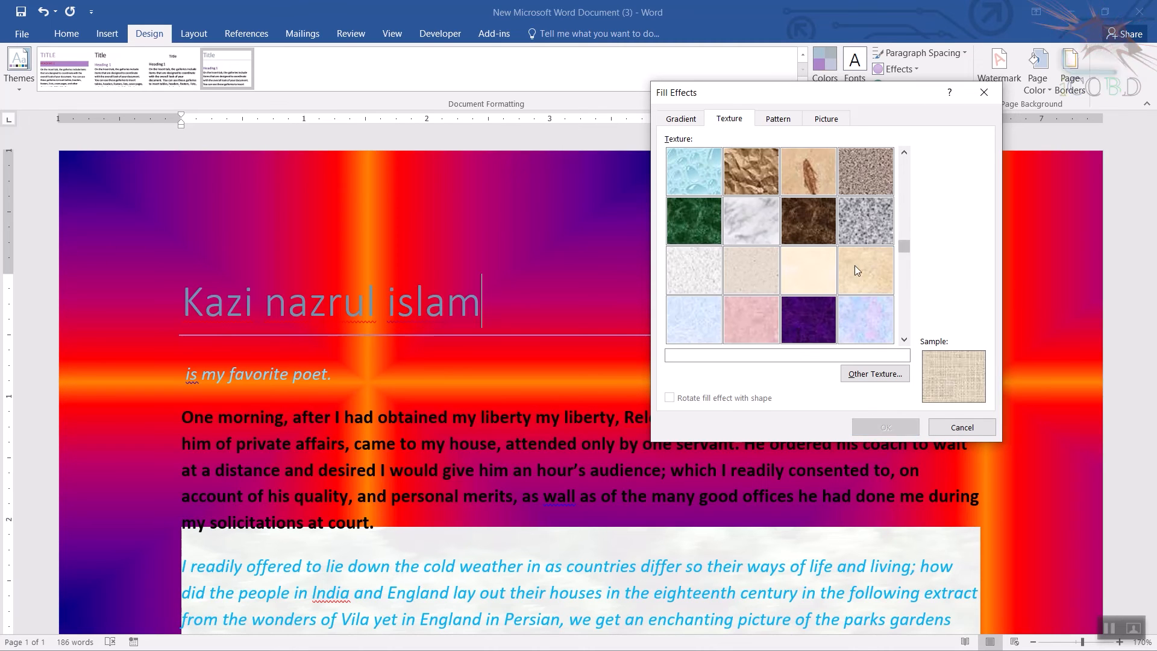
pyautogui.click(708, 217)
pyautogui.click(888, 428)
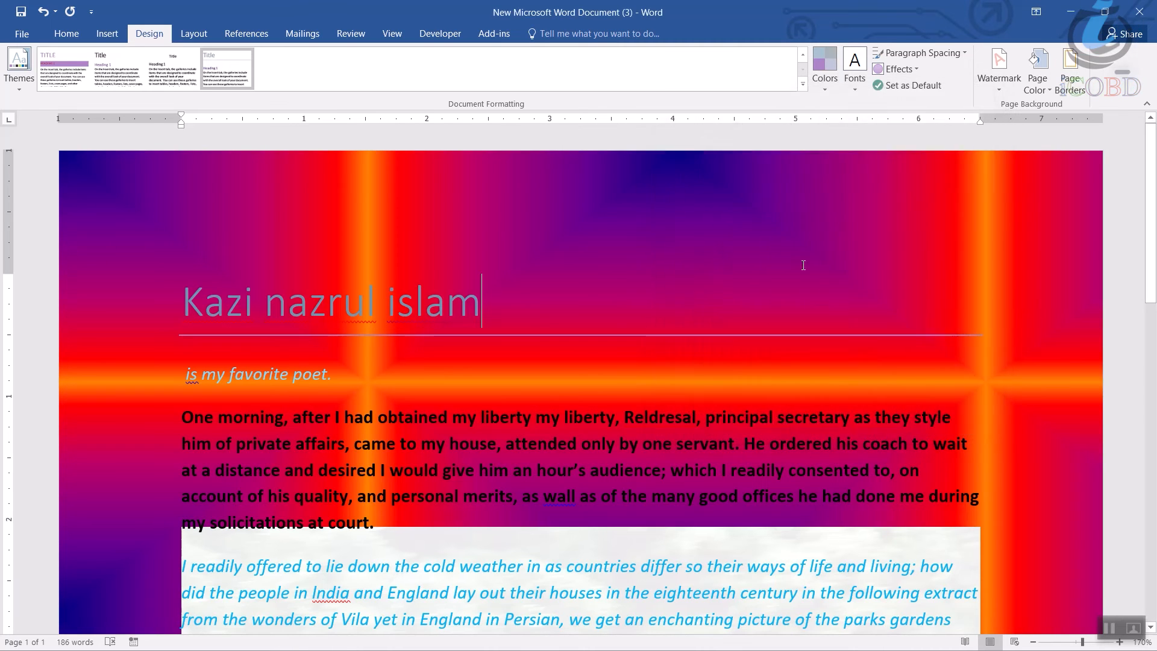
# Check the picture sources offered for a custom page texture and close them without choosing one
pyautogui.click(1049, 74)
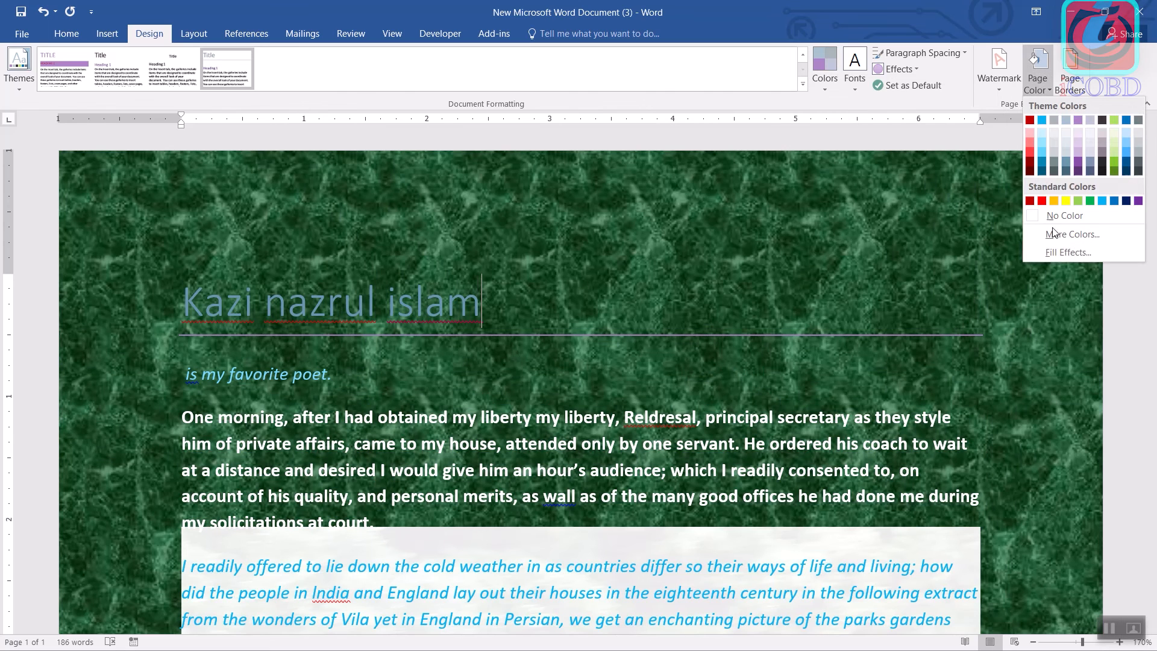
pyautogui.click(1067, 252)
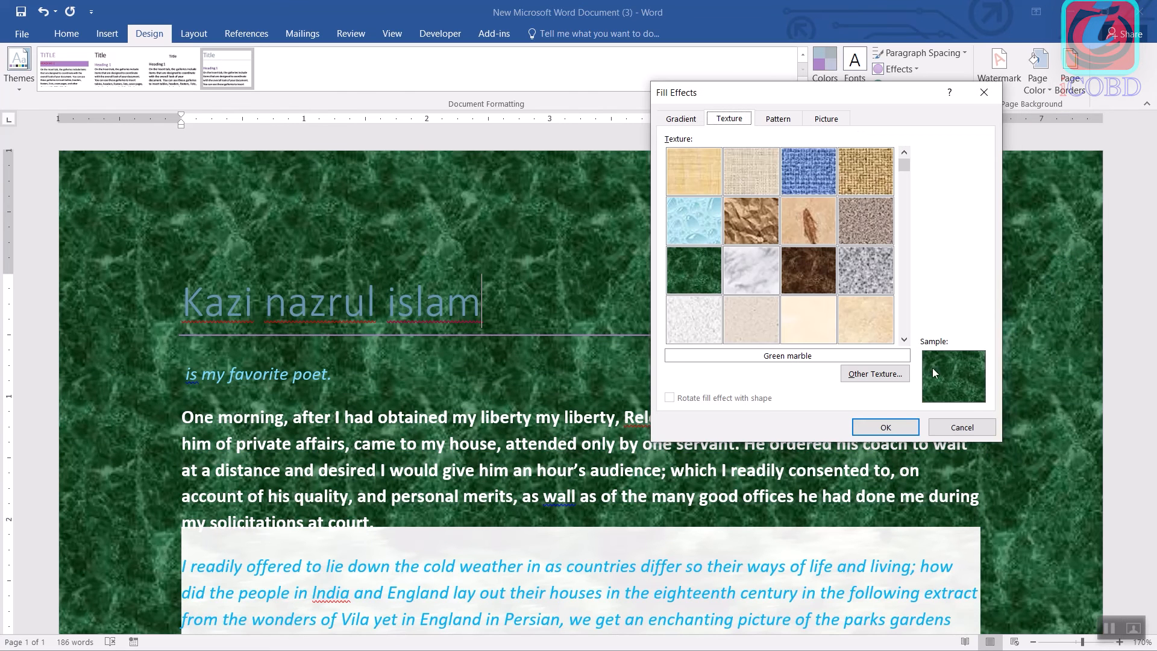
pyautogui.click(875, 374)
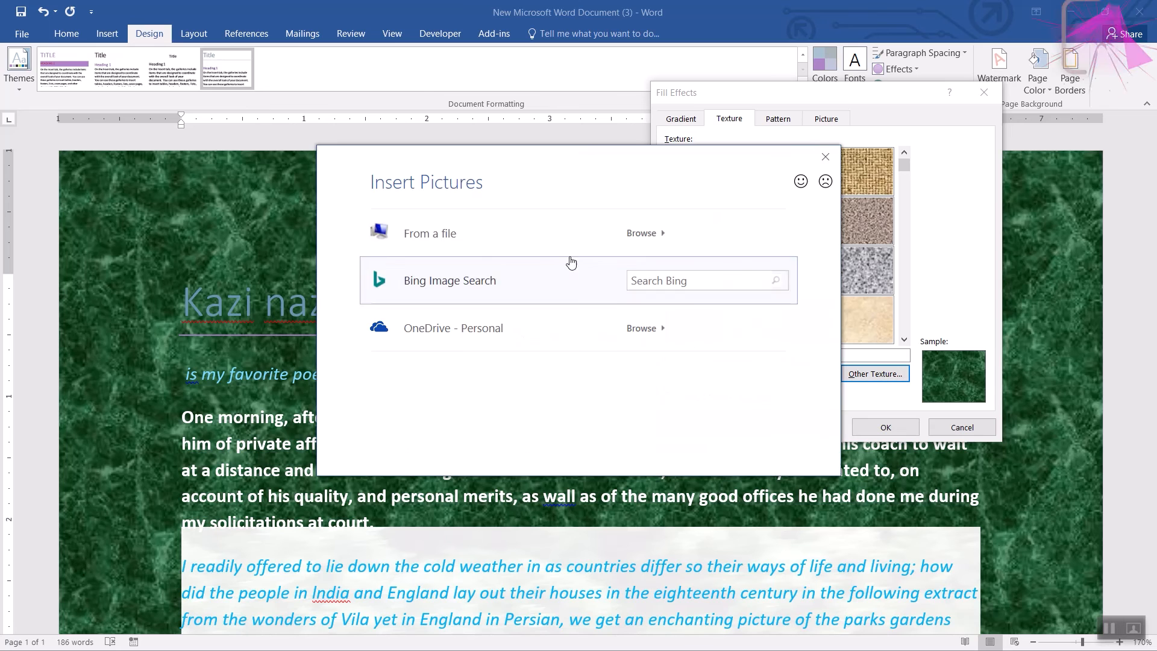
pyautogui.click(825, 157)
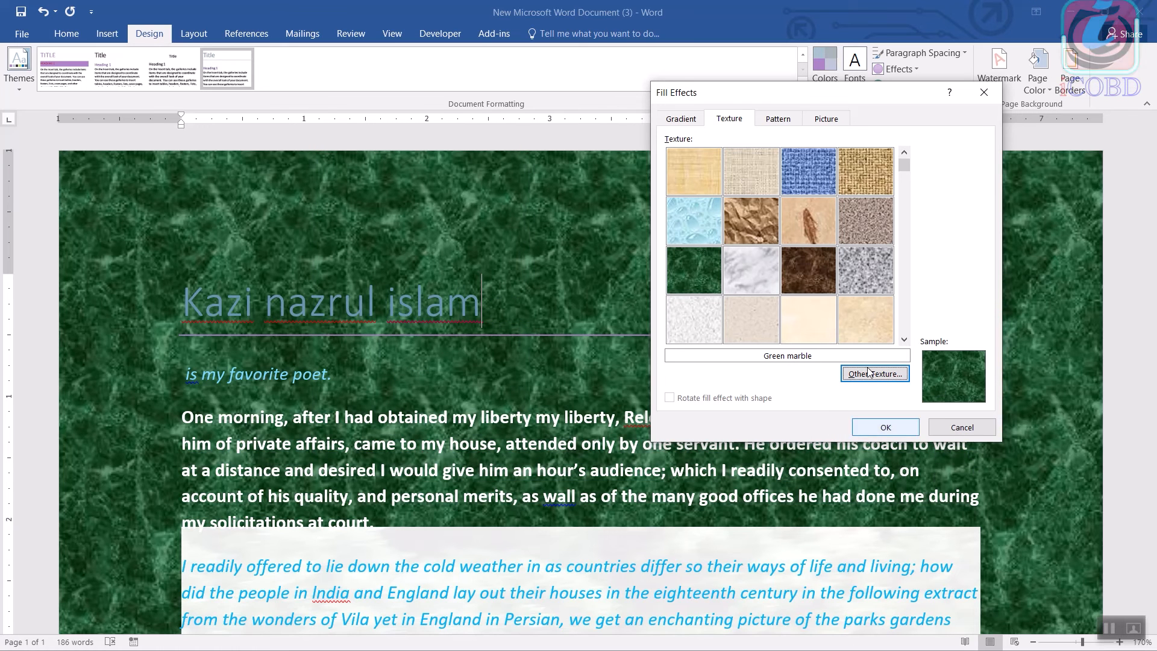
# Try several pattern fills for the page and apply the wide diagonal stripes in dark green on orange
pyautogui.click(777, 120)
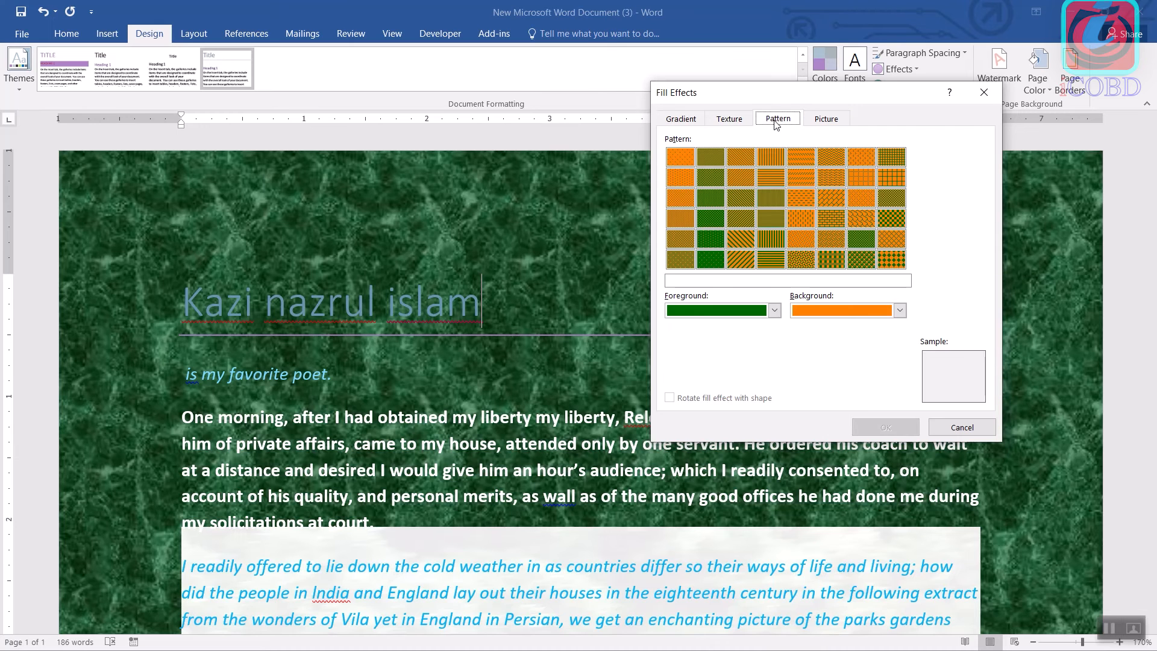
pyautogui.click(797, 207)
pyautogui.click(743, 241)
pyautogui.click(800, 258)
pyautogui.click(744, 246)
pyautogui.click(894, 425)
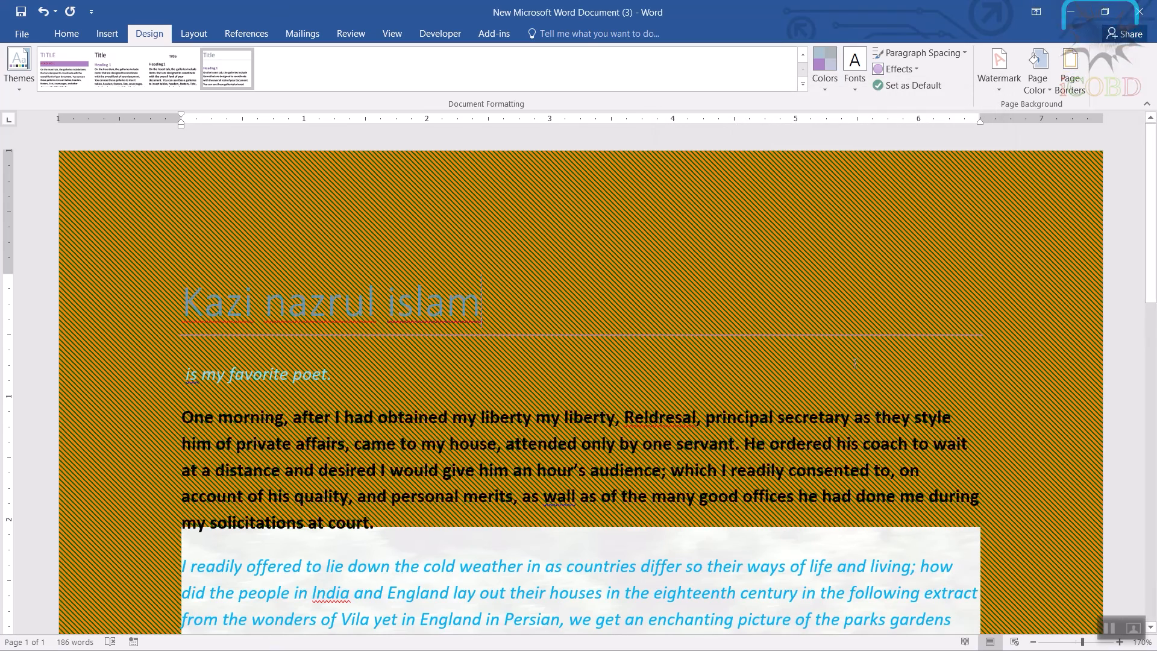
# Start a picture fill for the page background and search Bing images for "car picture"
pyautogui.scroll(-2, 780, 362)
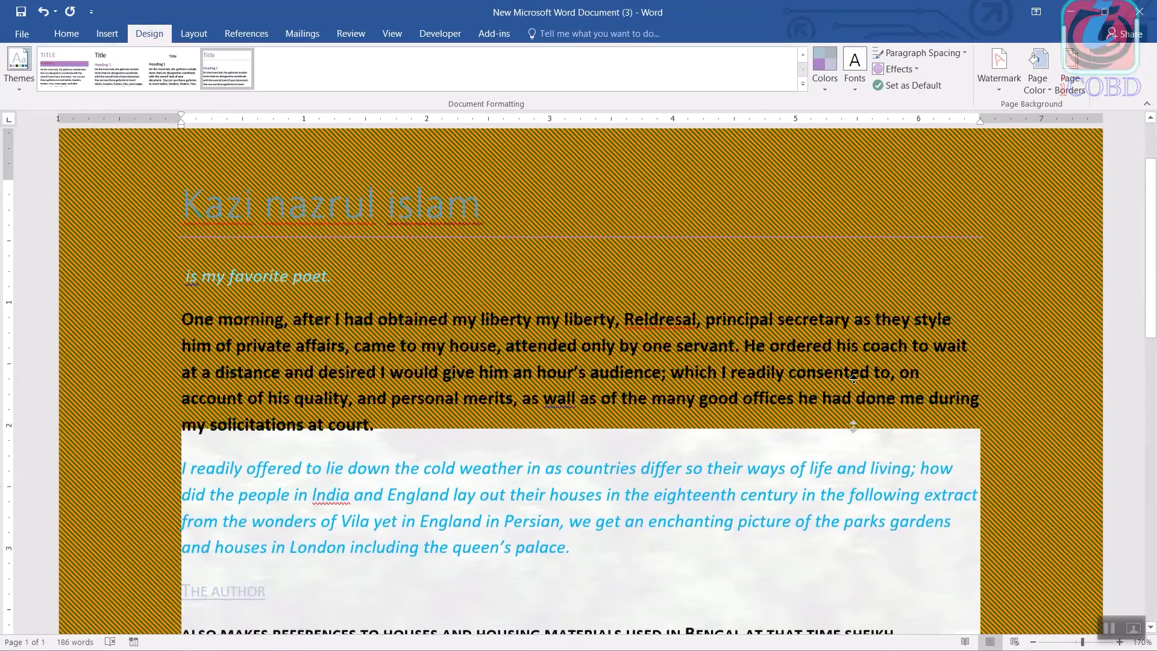
pyautogui.scroll(3, 845, 437)
pyautogui.scroll(-5, 846, 437)
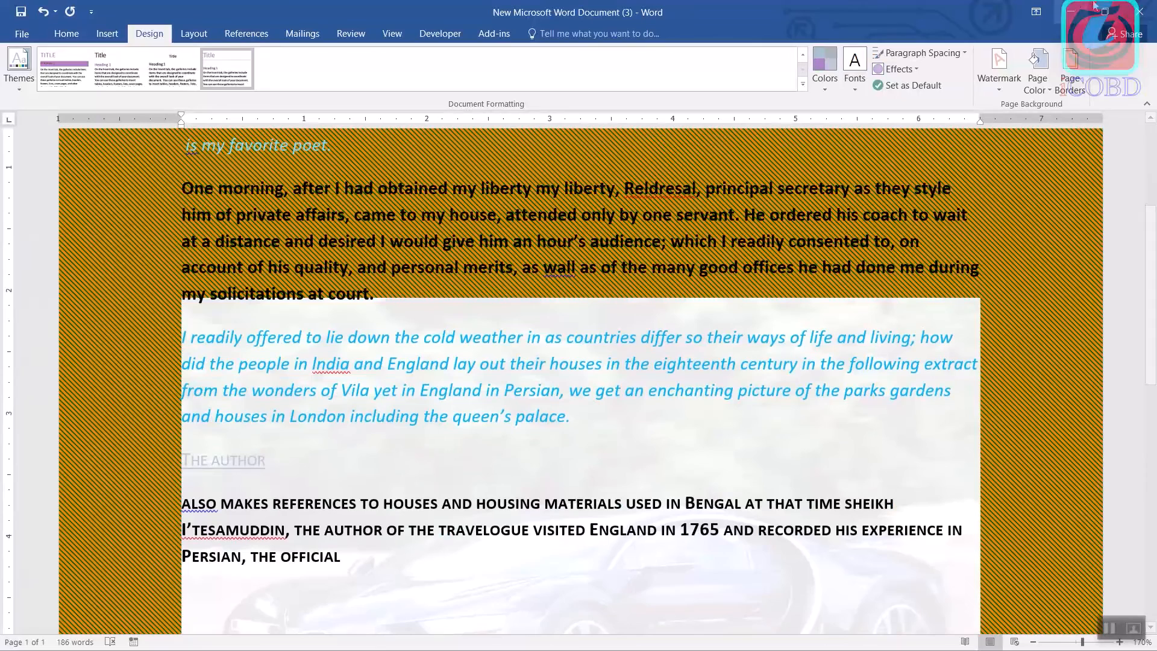
pyautogui.click(1037, 73)
pyautogui.click(1068, 253)
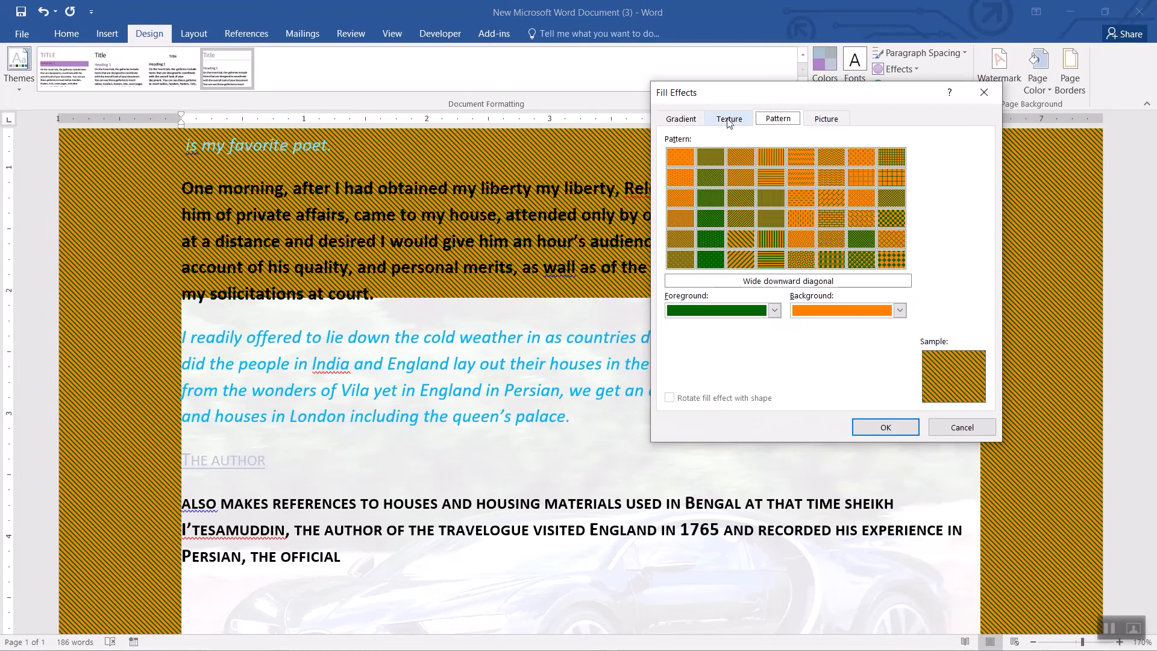
pyautogui.click(828, 119)
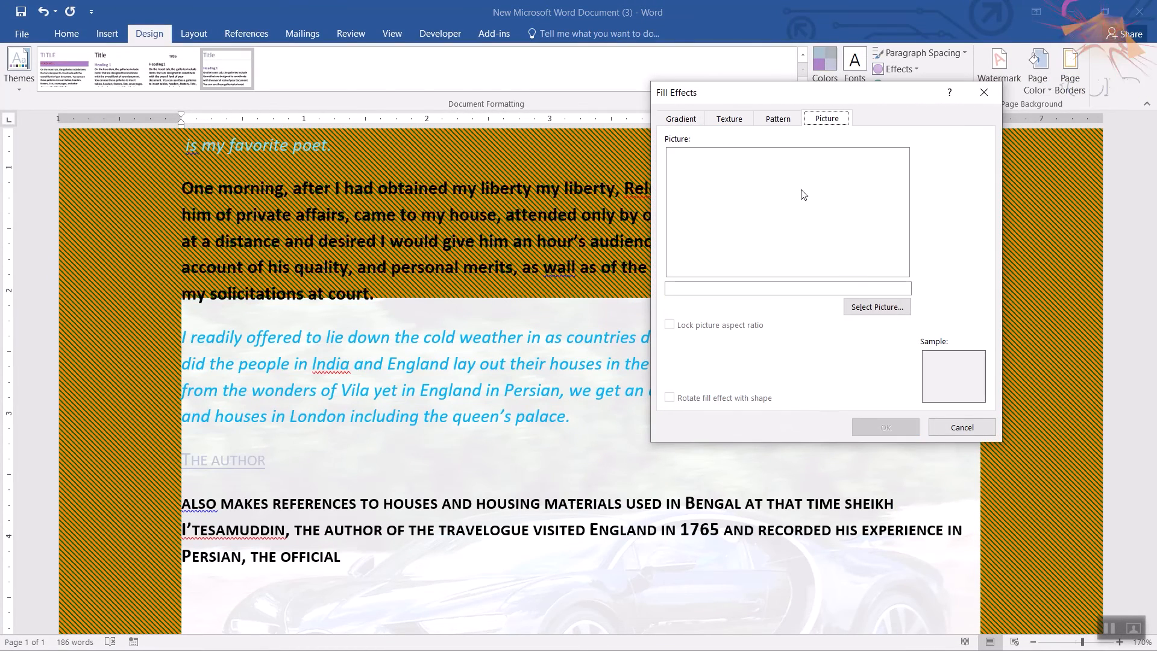
pyautogui.click(883, 306)
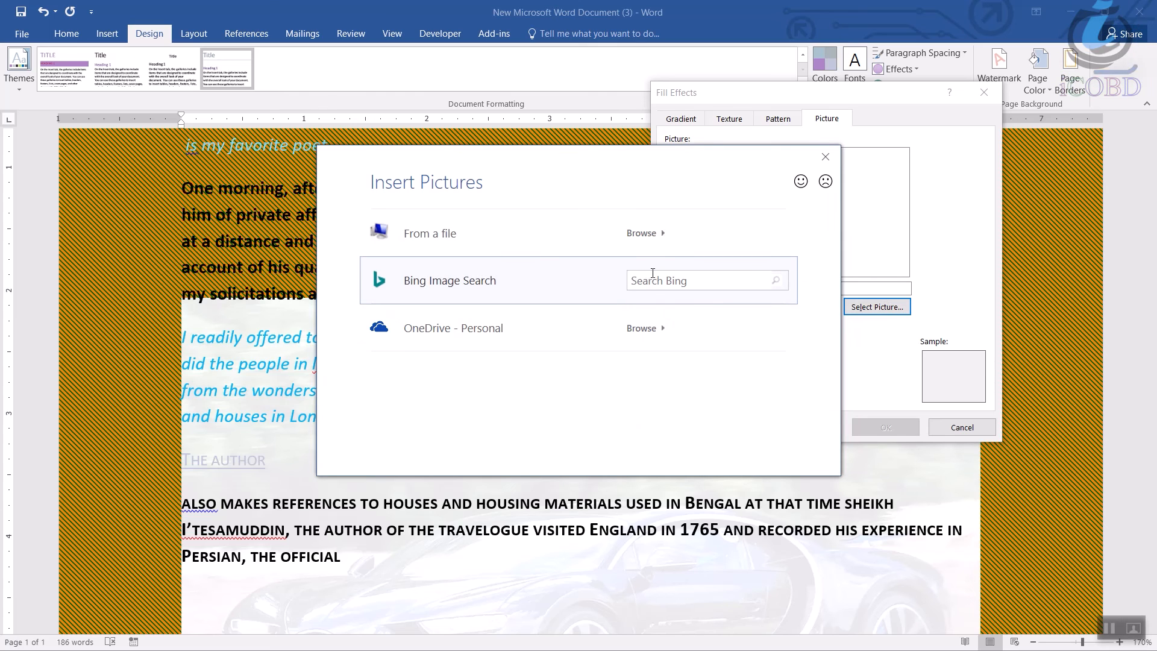
pyautogui.click(652, 278)
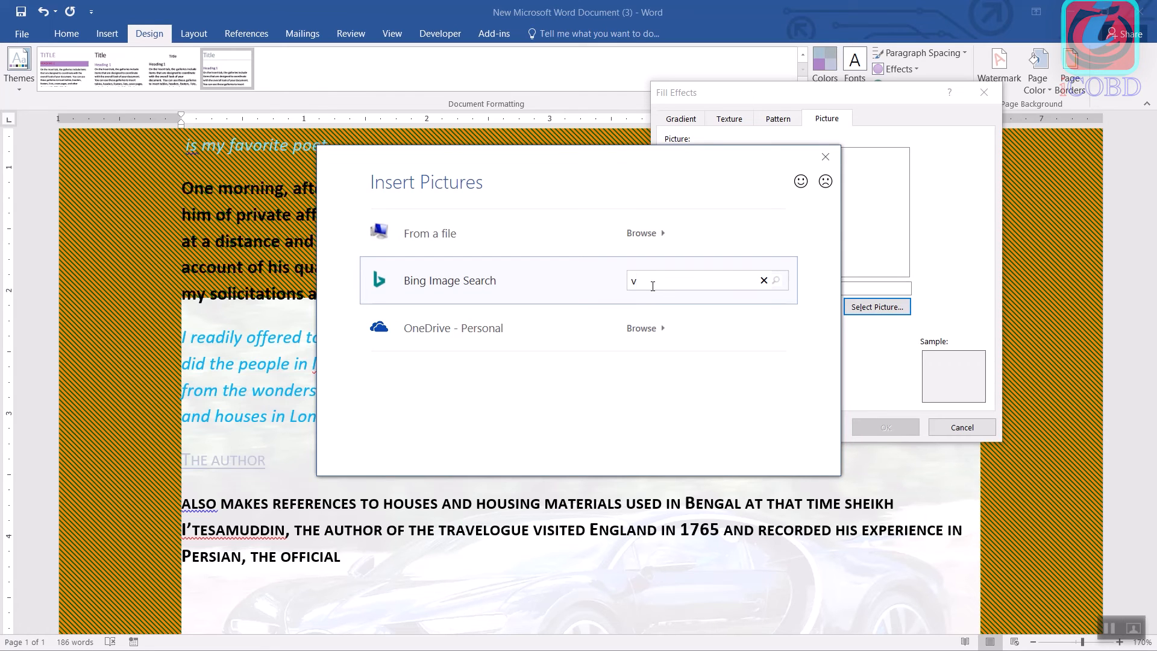
pyautogui.write('car ')
pyautogui.write('picture')
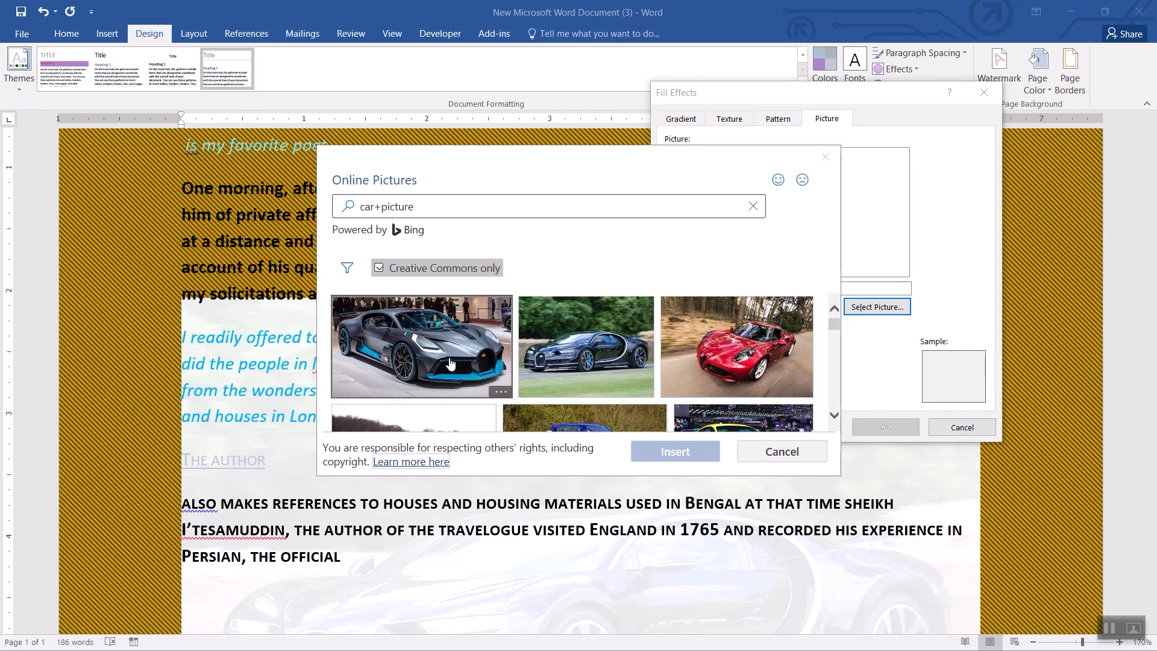
# Fill the page with the grey and blue Bugatti Divo picture and inspect how it tiles down the page
pyautogui.click(461, 348)
pyautogui.click(687, 452)
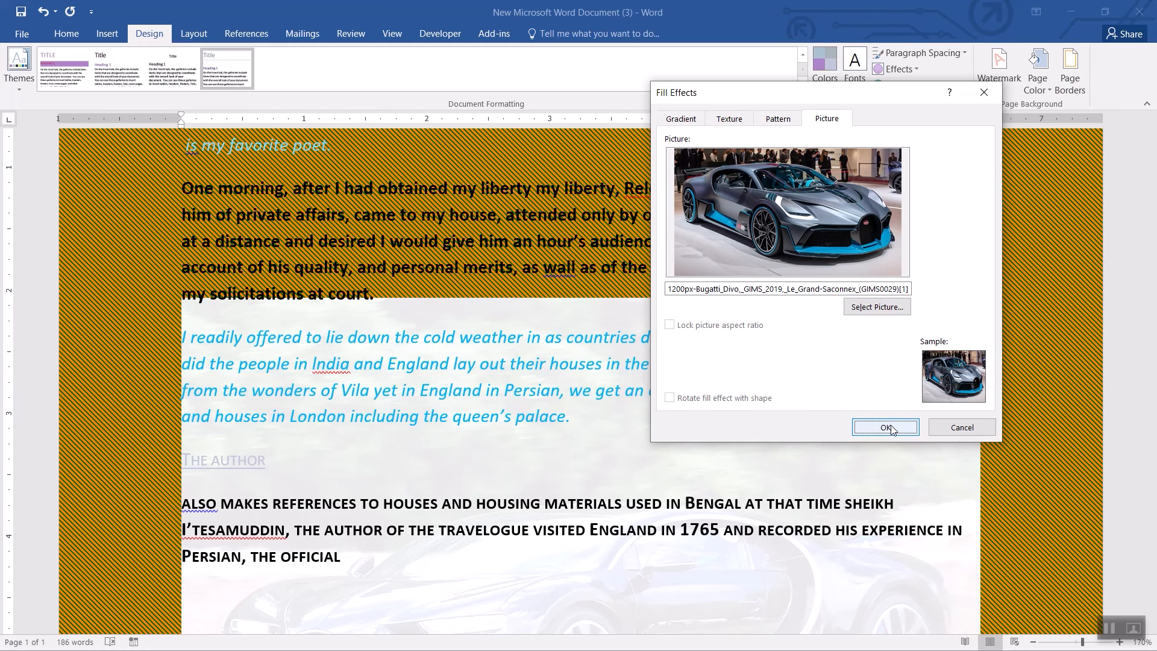
pyautogui.click(890, 428)
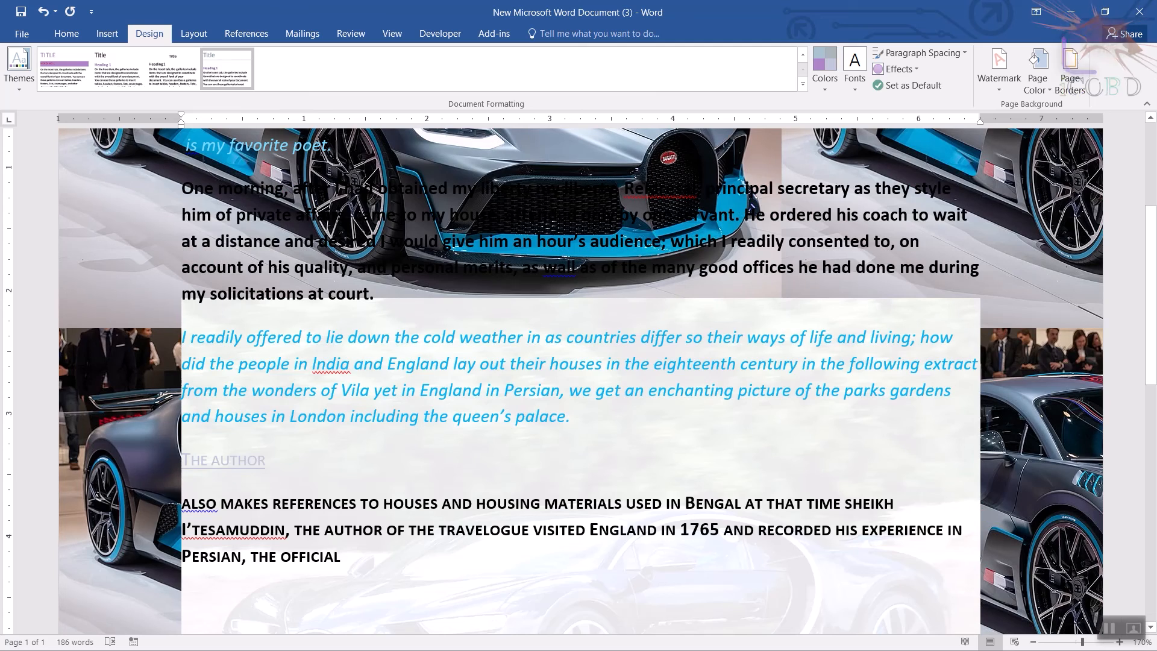
pyautogui.scroll(4, 1041, 449)
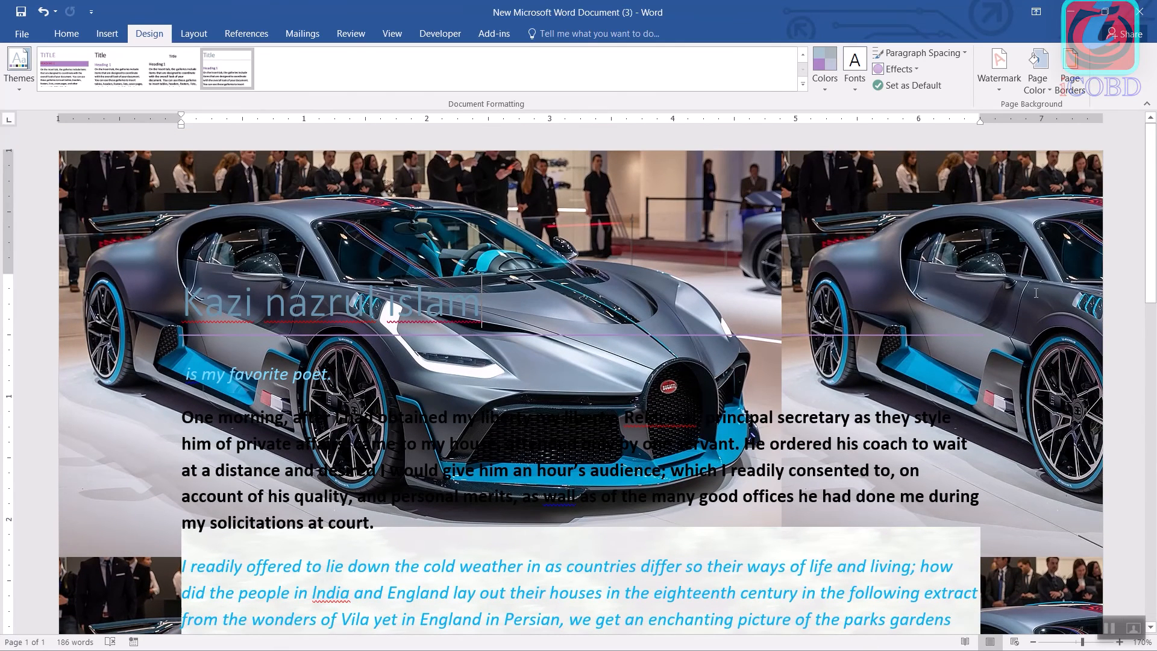
pyautogui.scroll(-4, 1036, 293)
pyautogui.scroll(-10, 1041, 378)
pyautogui.scroll(-3, 1041, 378)
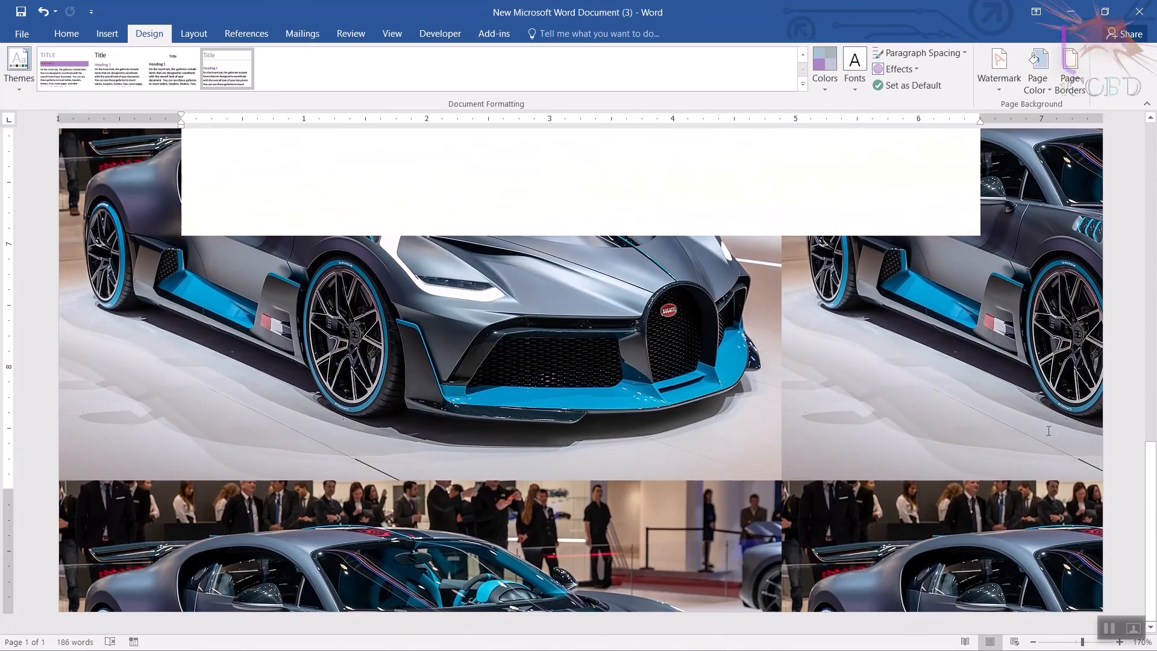
pyautogui.scroll(15, 1046, 398)
pyautogui.scroll(-3, 1044, 362)
pyautogui.scroll(5, 1043, 362)
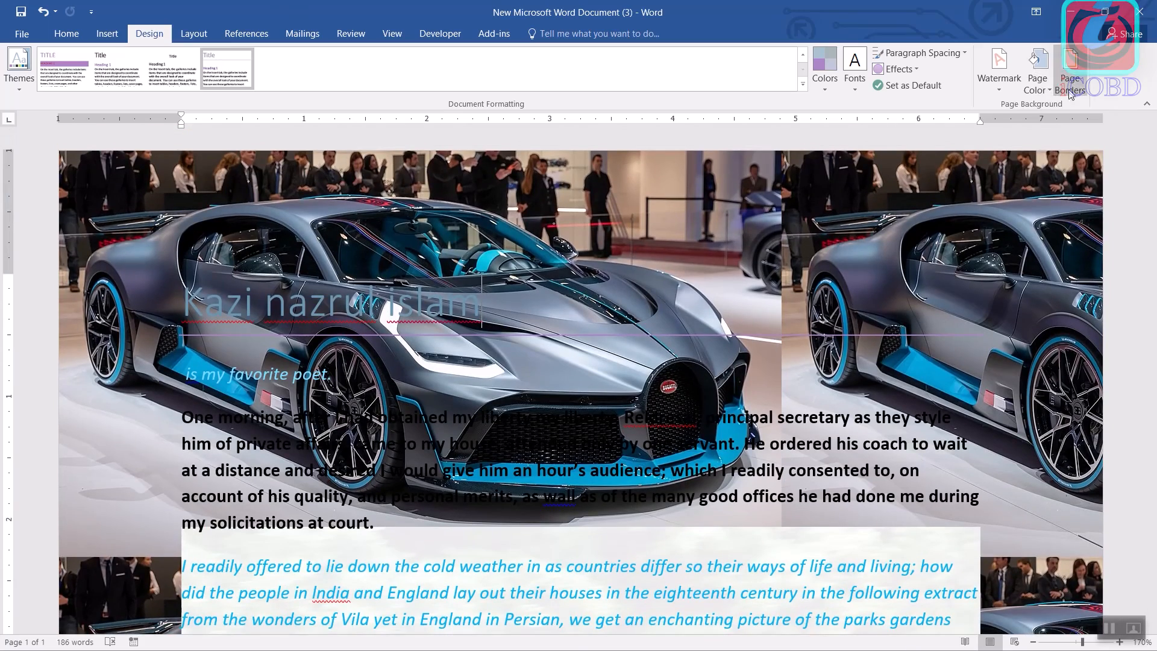
# Check the picture settings of the page fill and close them without changes
pyautogui.click(1046, 93)
pyautogui.click(1062, 253)
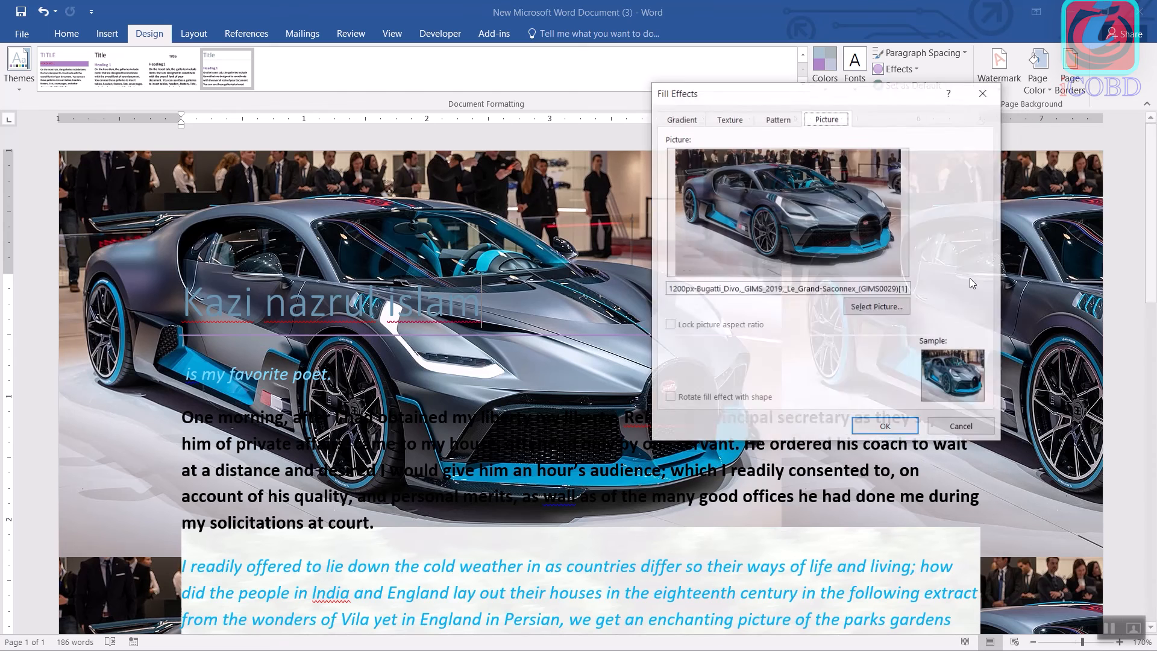
pyautogui.click(962, 430)
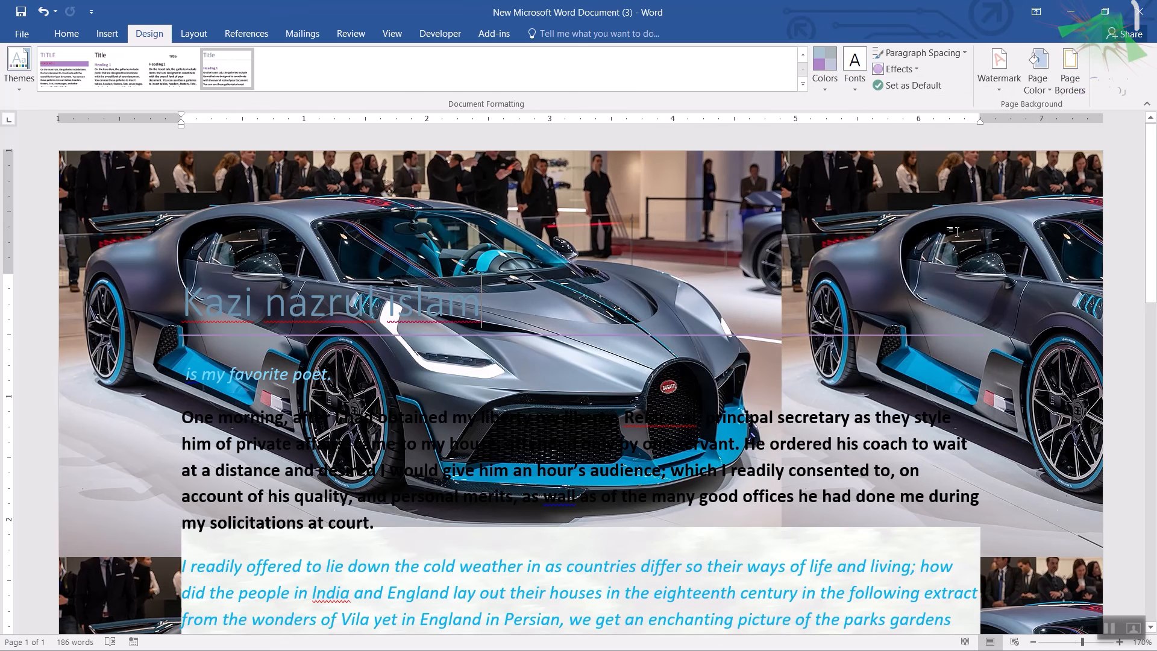
# Choose the Box setting for a page border on the whole document and glance at the paragraph border and shading options
pyautogui.click(1068, 77)
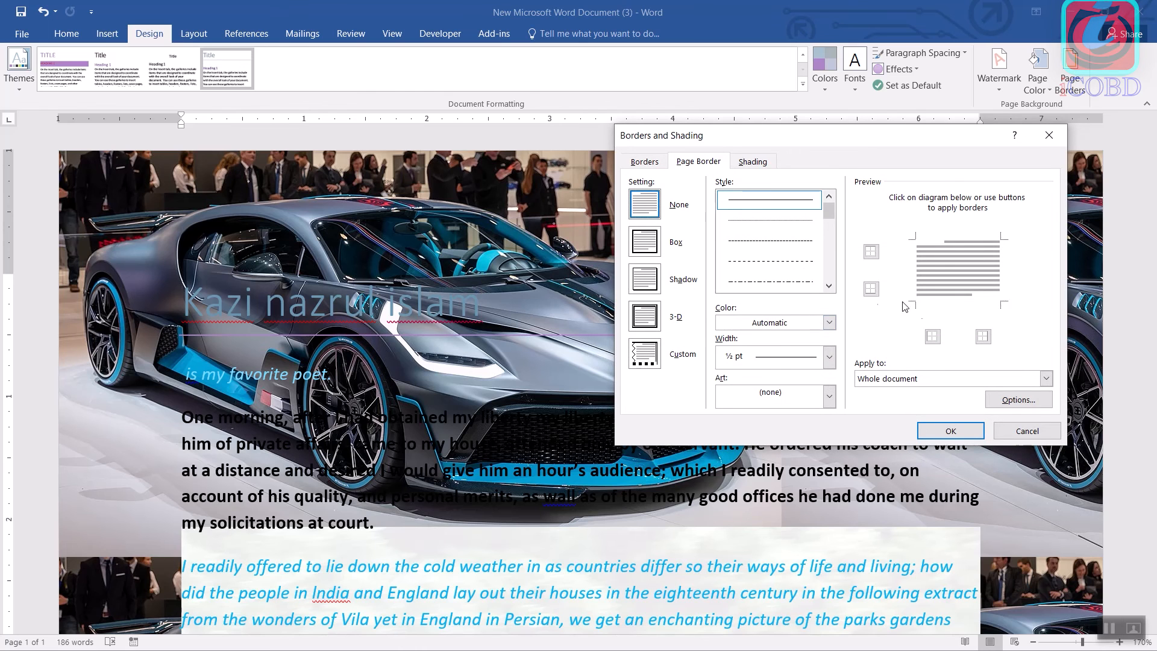
pyautogui.click(644, 242)
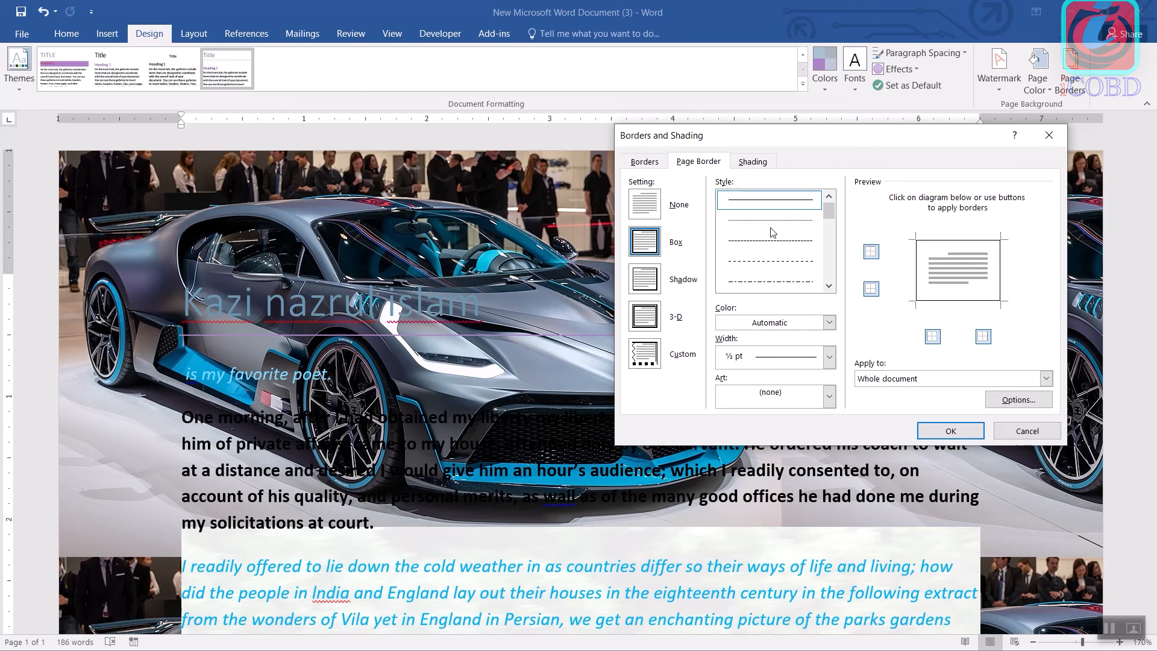
pyautogui.click(650, 162)
pyautogui.click(699, 161)
pyautogui.click(750, 162)
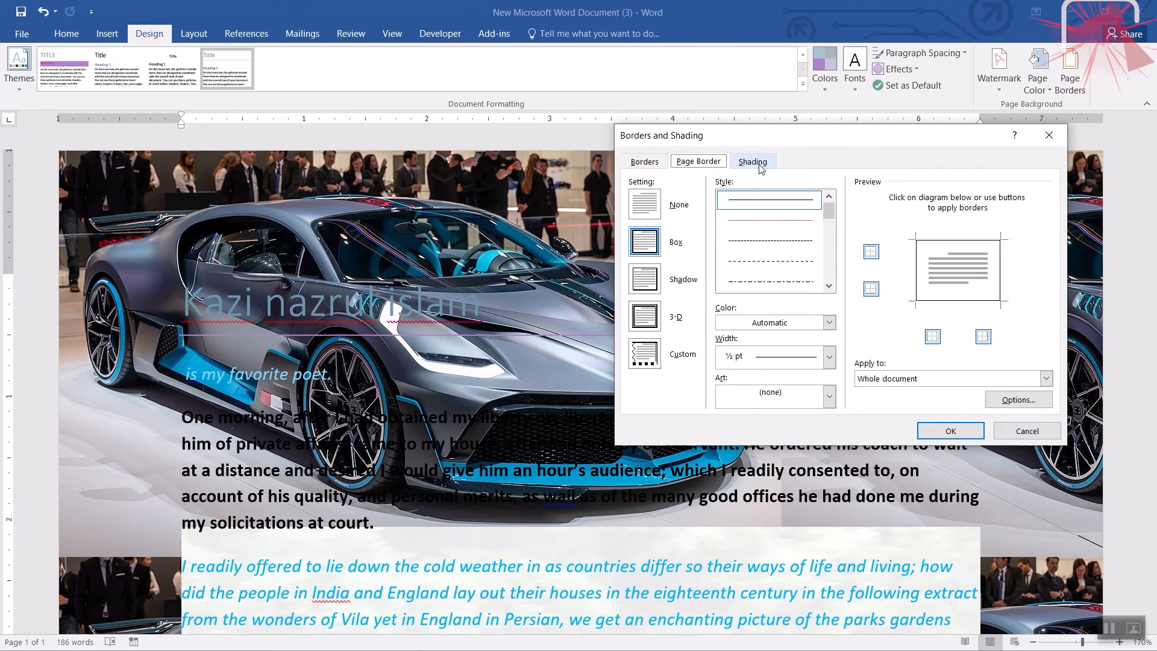
pyautogui.click(703, 163)
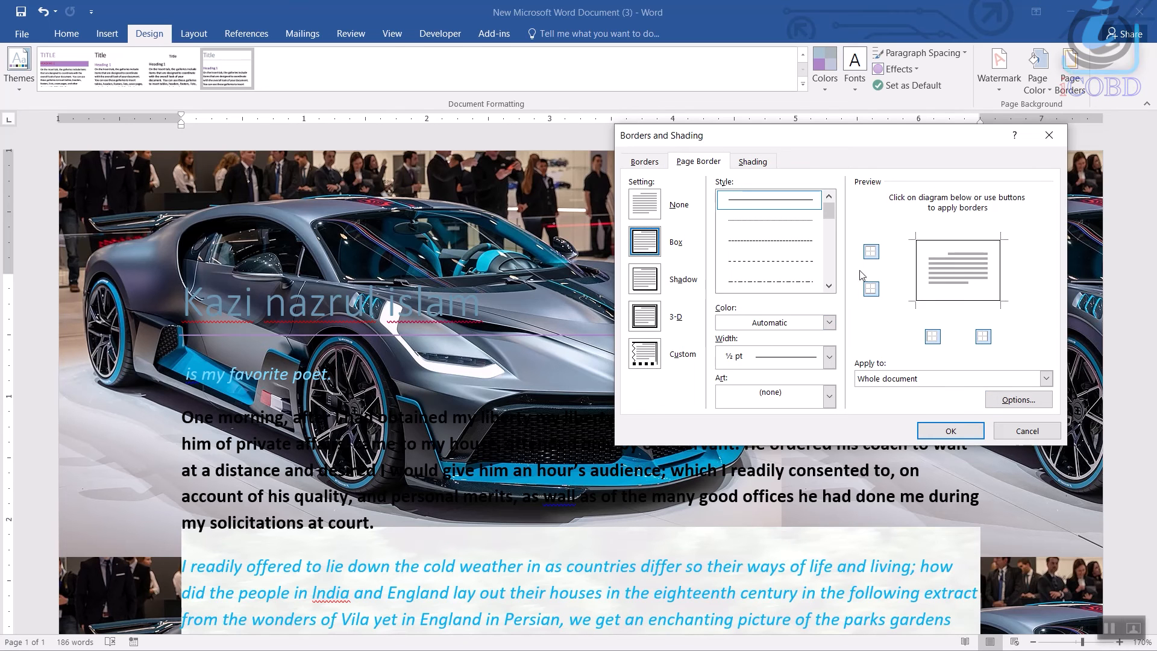
# Give the box page border the 3 pt diagonally striped line style in light blue and apply it
pyautogui.moveTo(834, 226); pyautogui.dragTo(824, 263)
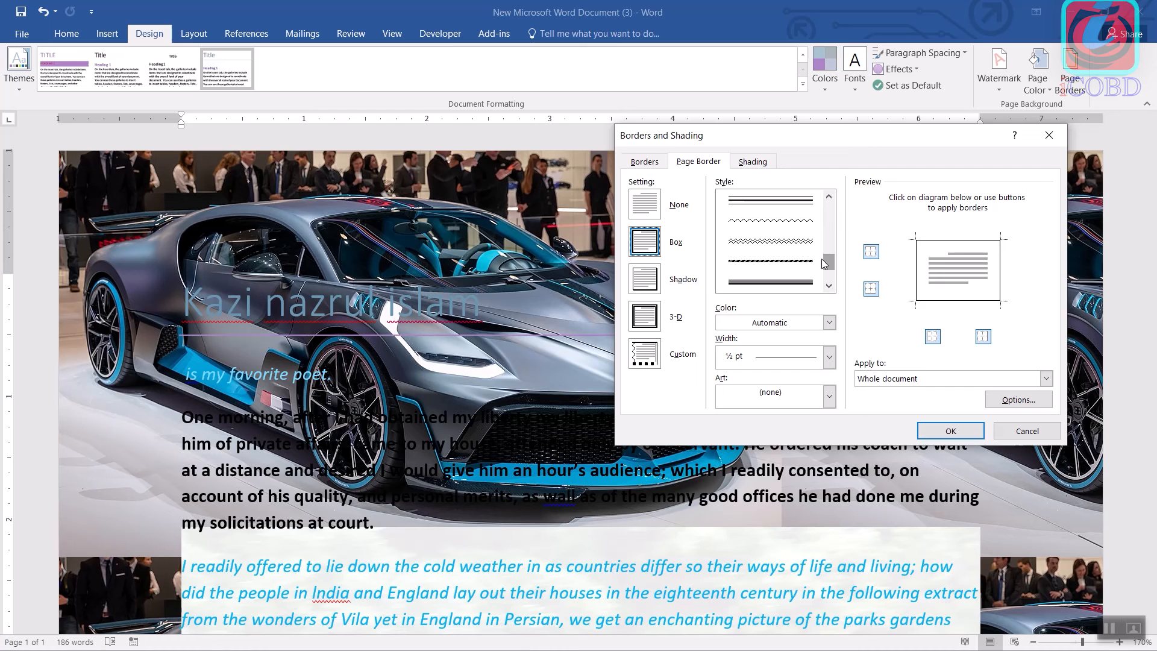
pyautogui.click(789, 261)
pyautogui.click(830, 398)
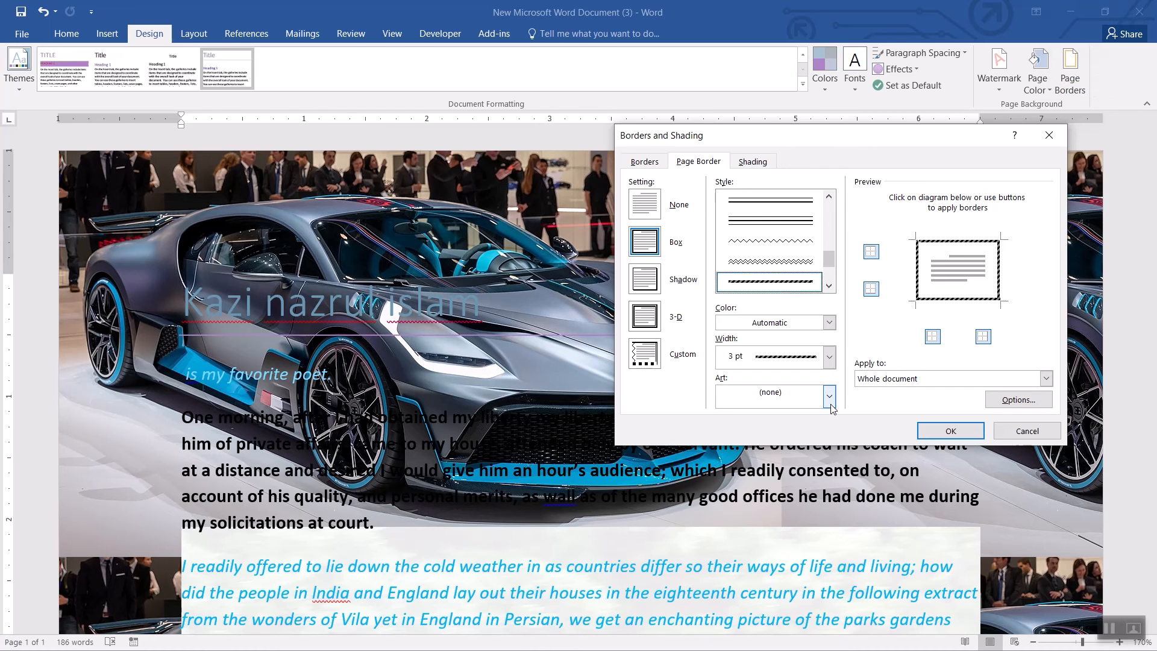
pyautogui.click(830, 407)
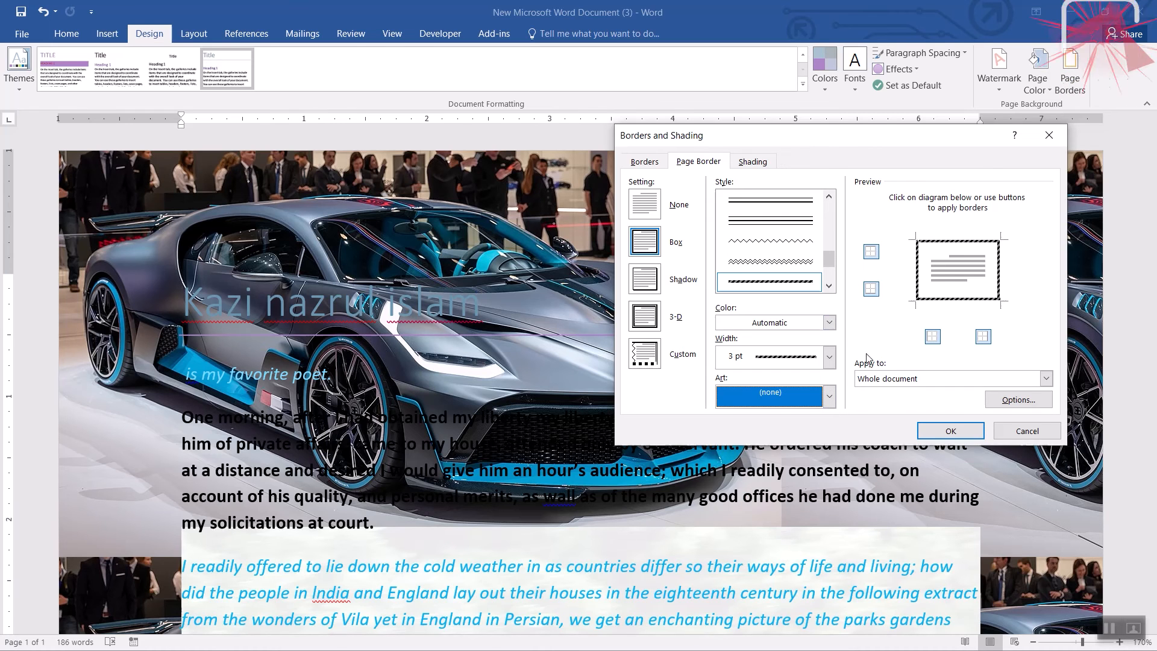
pyautogui.click(829, 322)
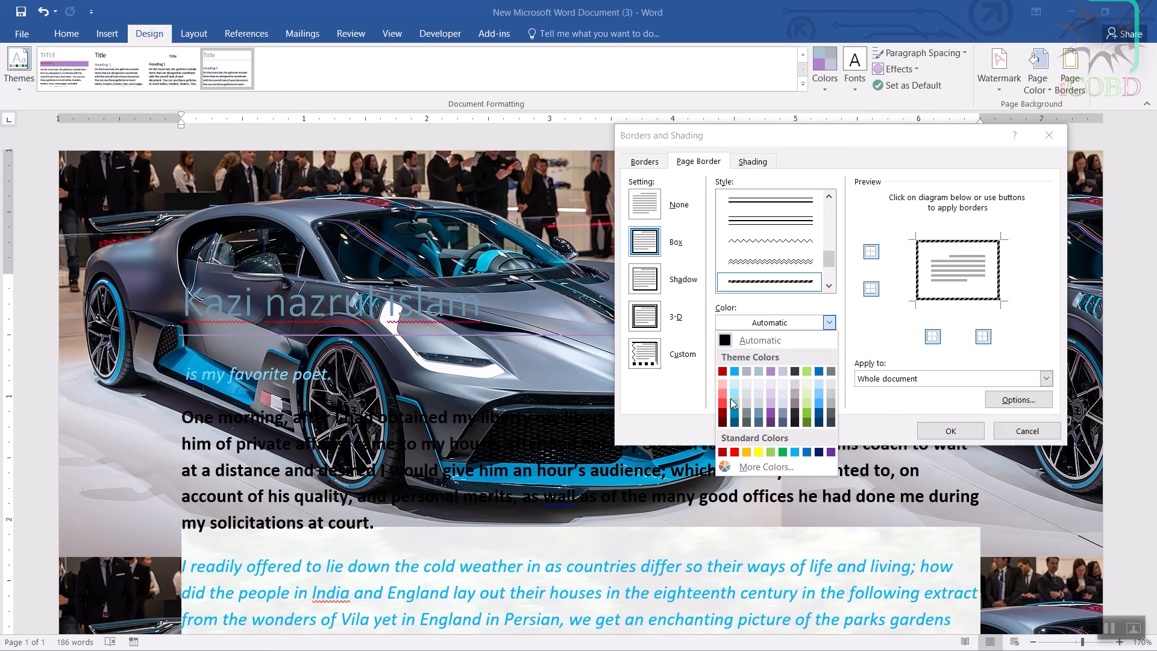
pyautogui.click(733, 400)
pyautogui.click(951, 431)
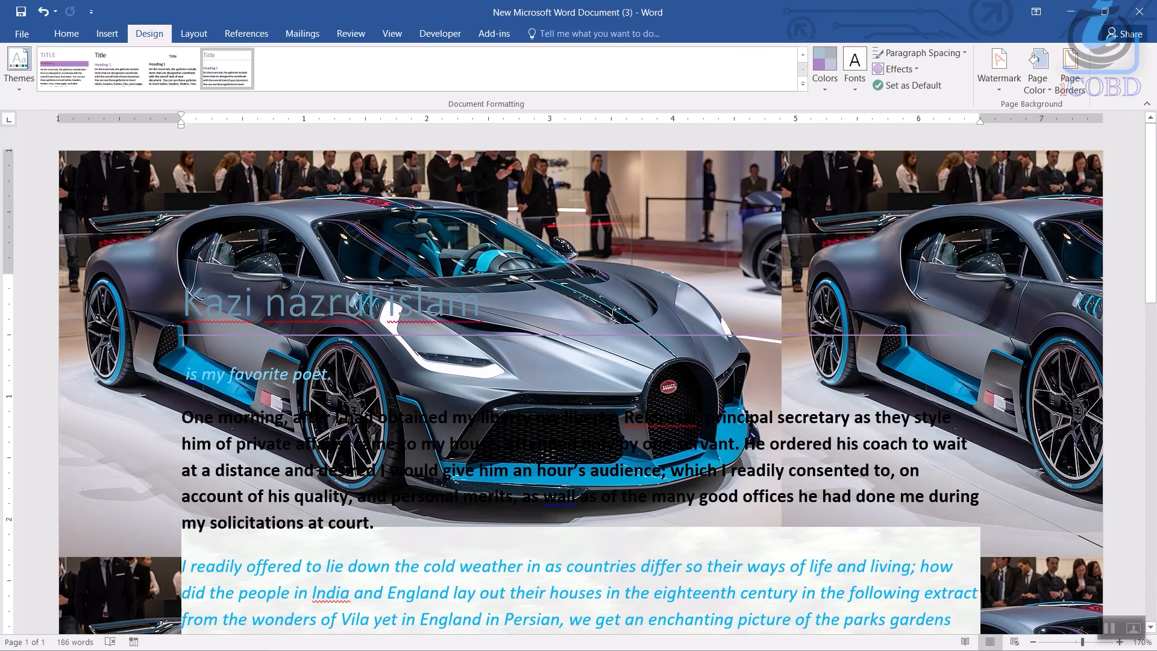
# Zoom the document out to 120% and examine the striped border around the page
pyautogui.middleClick(770, 308)
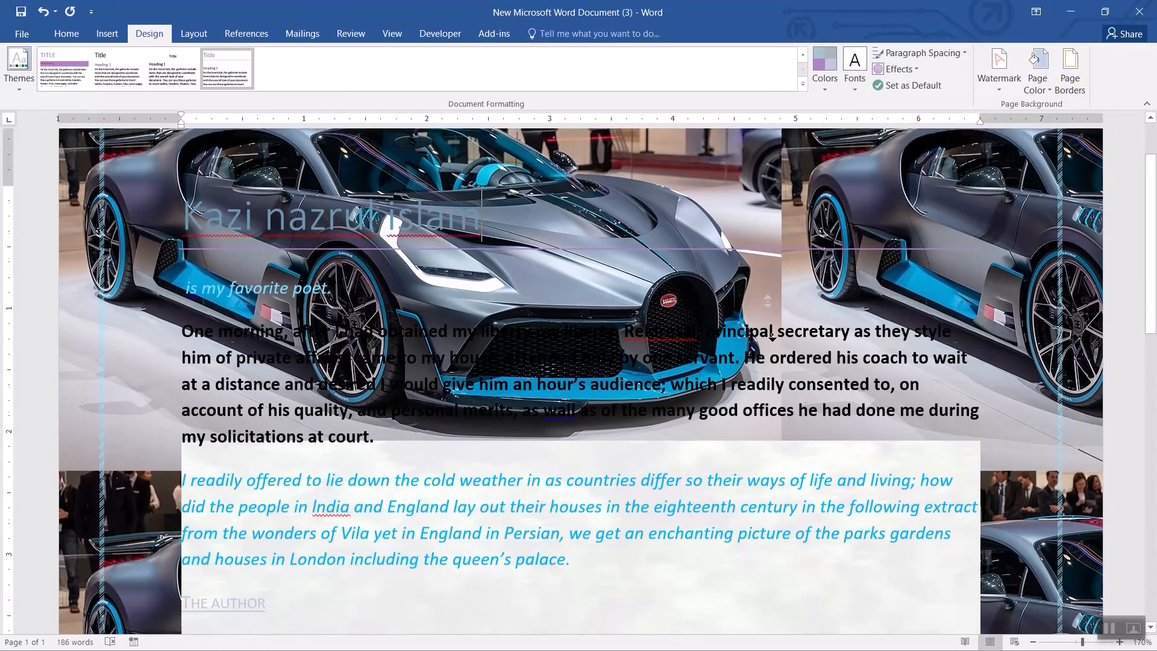
pyautogui.middleClick(772, 338)
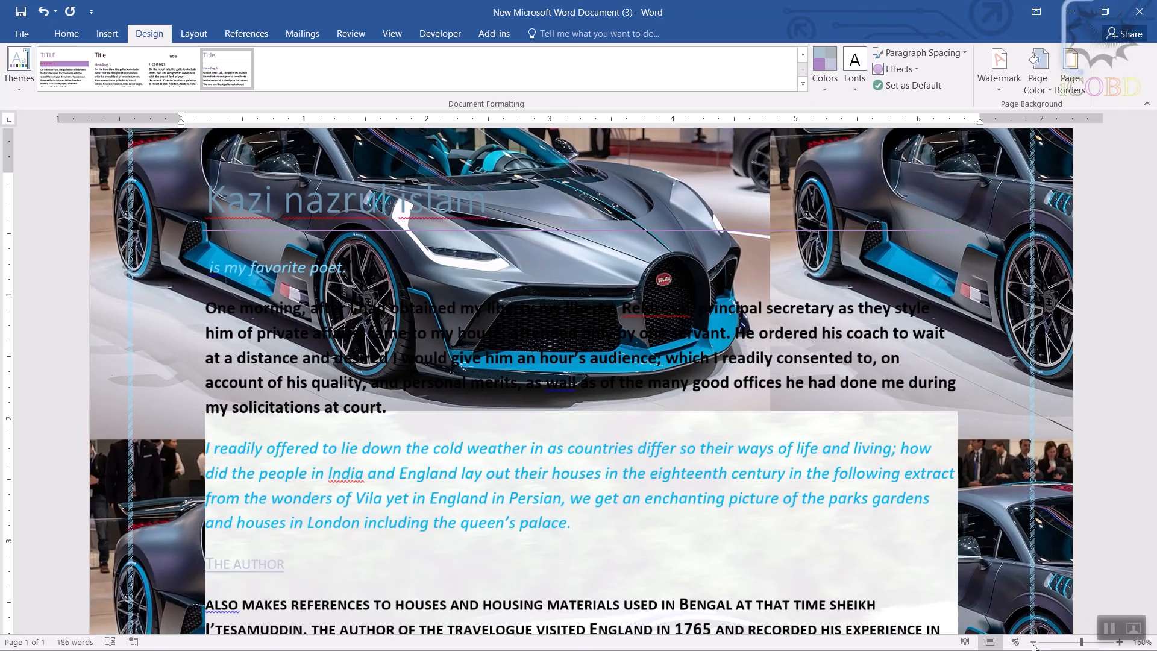
pyautogui.click(1033, 643)
pyautogui.click(1033, 643)
pyautogui.click(1033, 643)
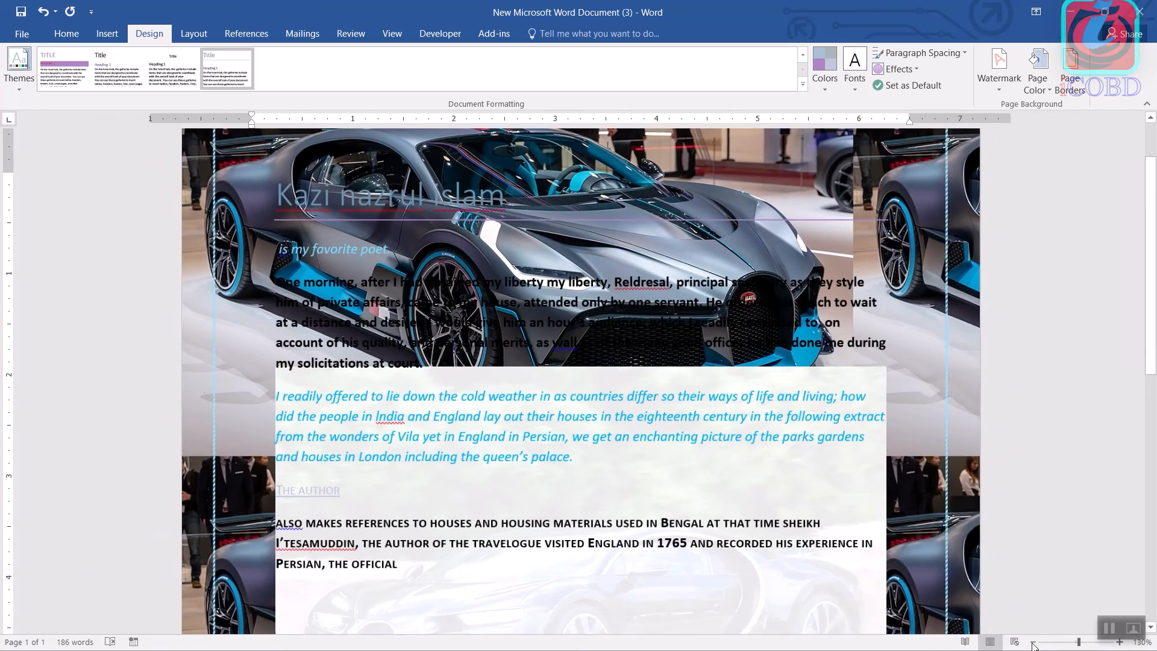
pyautogui.click(1033, 643)
pyautogui.scroll(1, 957, 377)
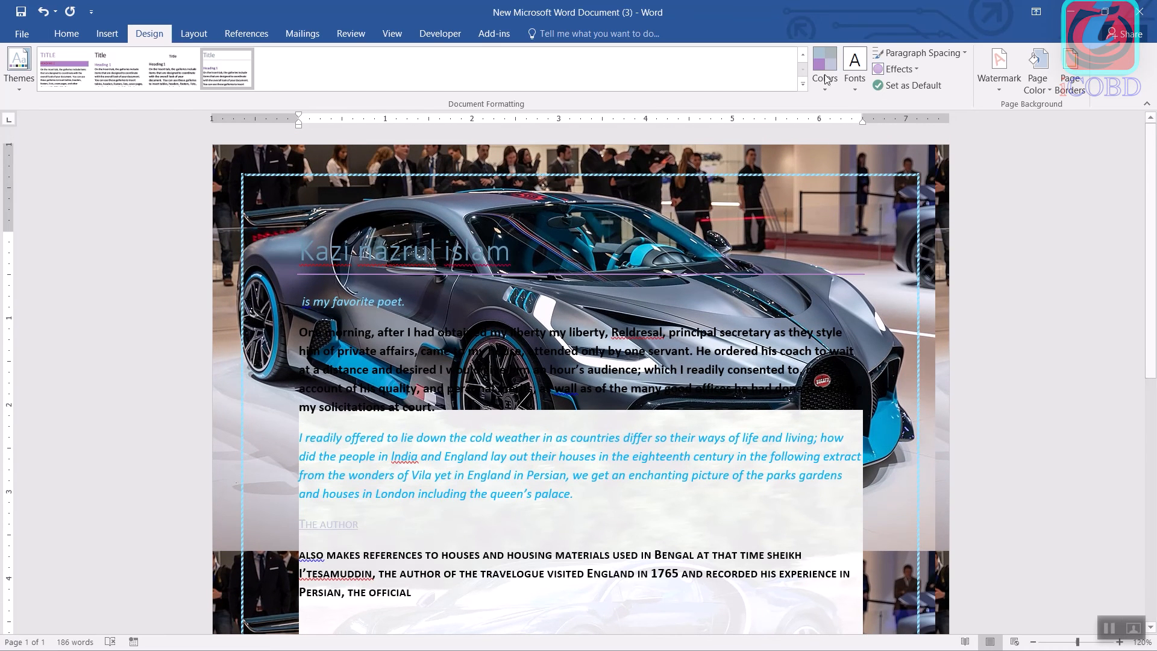
# Review the paragraph border, page border and shading options and close them without changes
pyautogui.click(1067, 80)
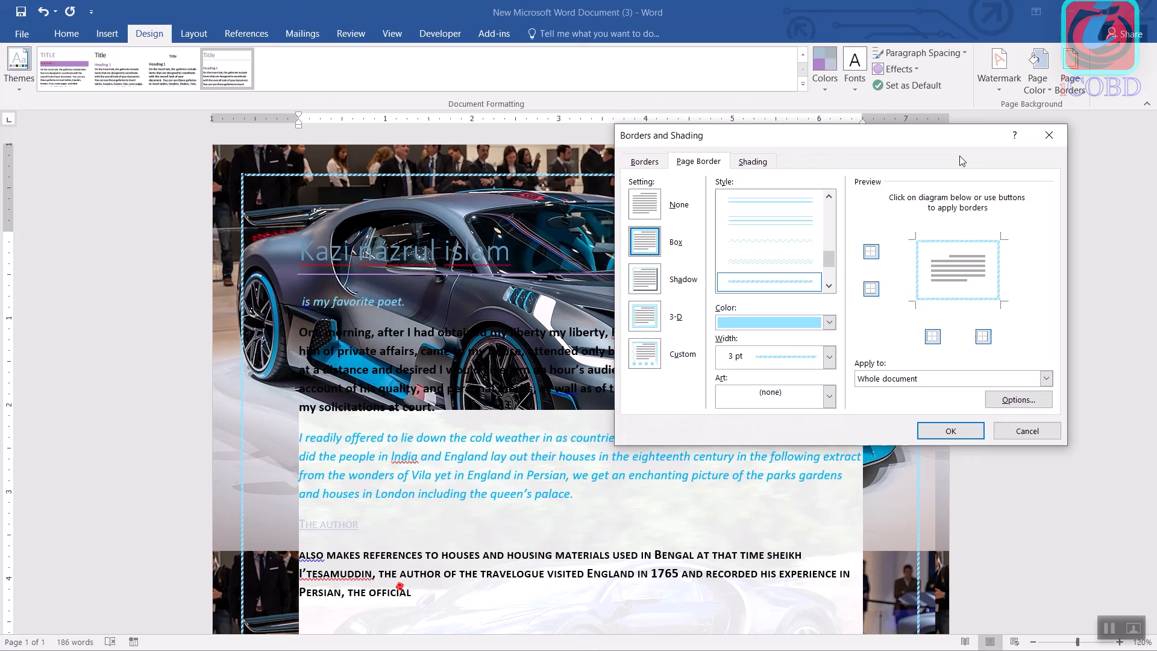
pyautogui.click(654, 164)
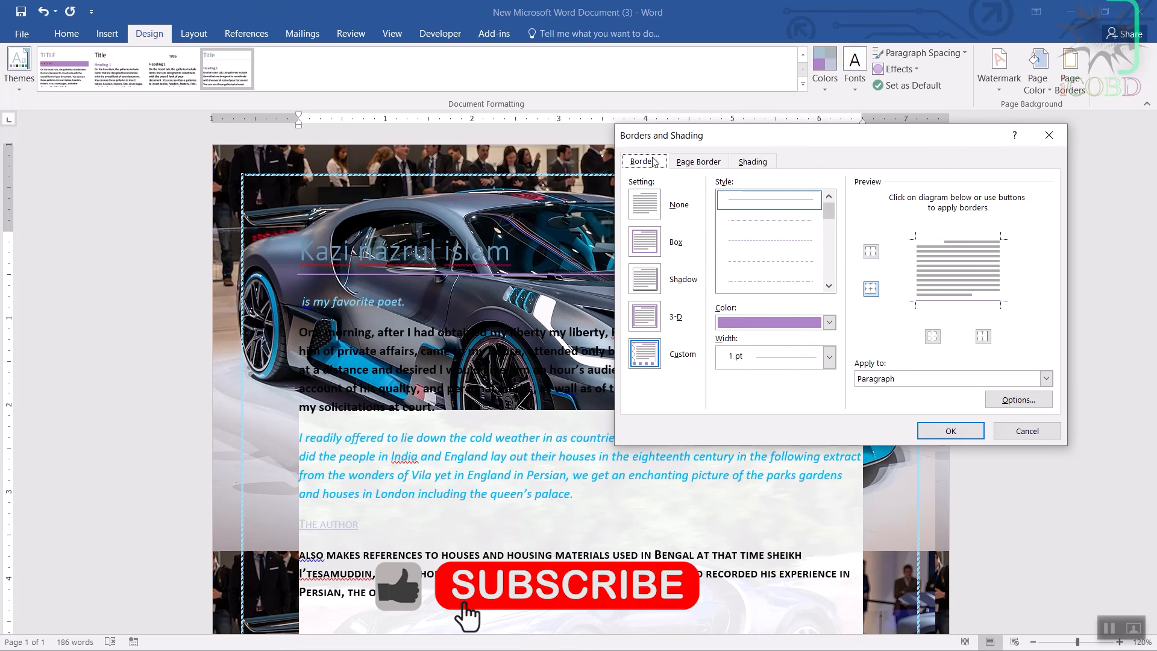
pyautogui.click(702, 161)
pyautogui.click(750, 162)
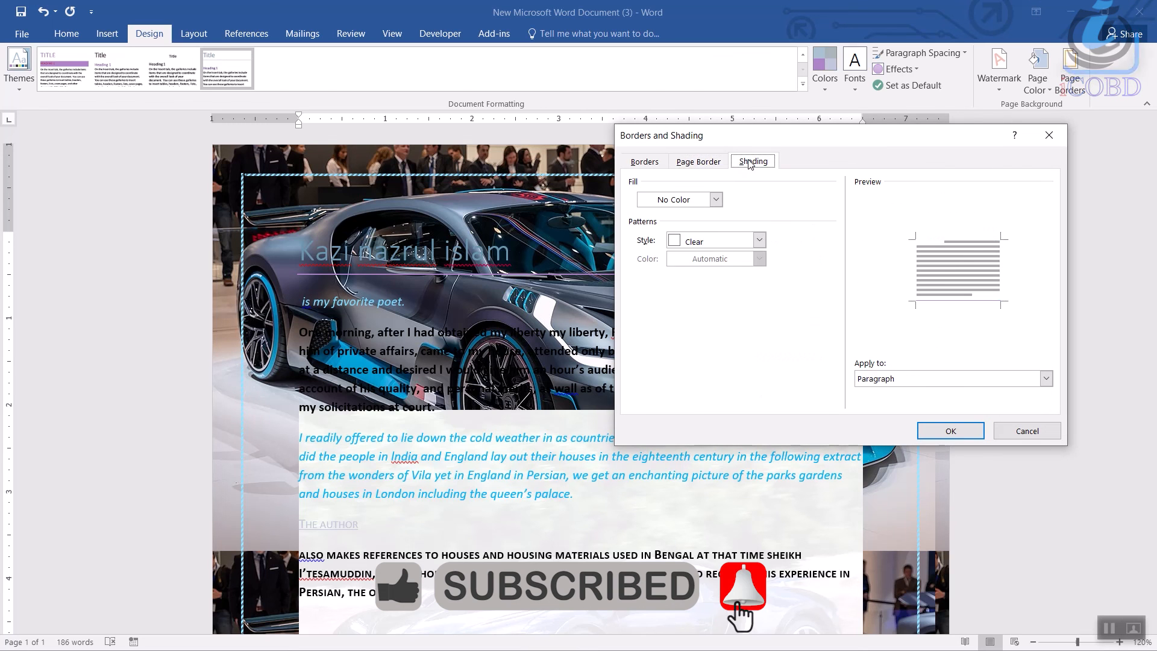
pyautogui.click(699, 164)
pyautogui.click(645, 161)
pyautogui.click(1049, 135)
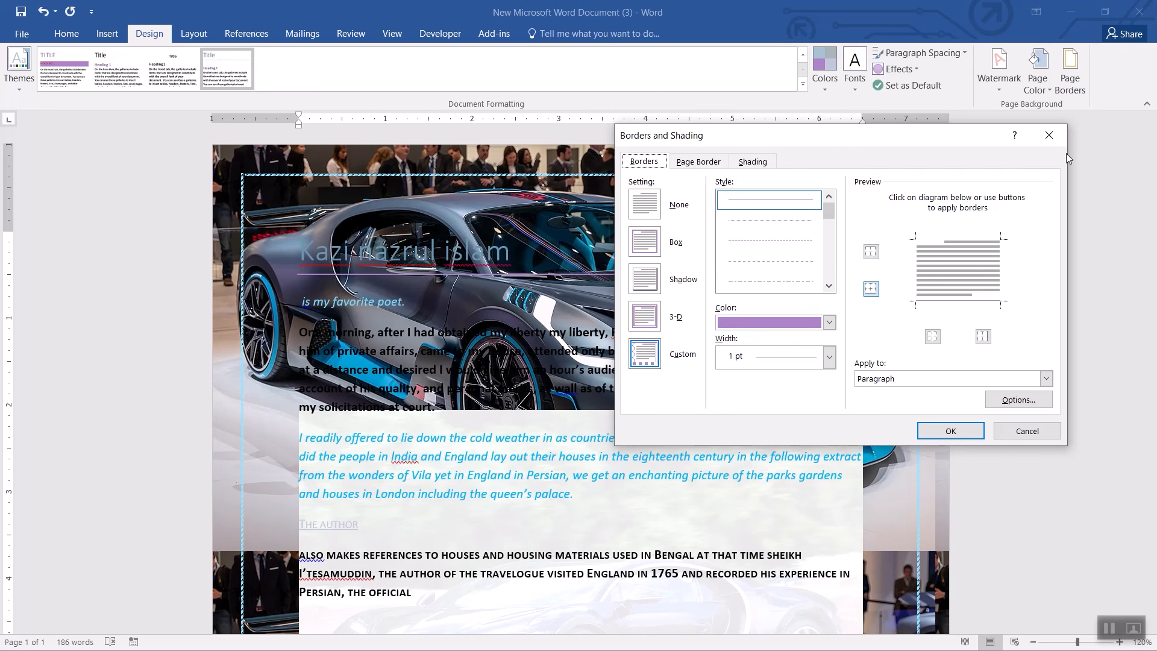
# Set the left page margin to 0" for the whole document in Page Setup
pyautogui.click(115, 31)
pyautogui.click(70, 35)
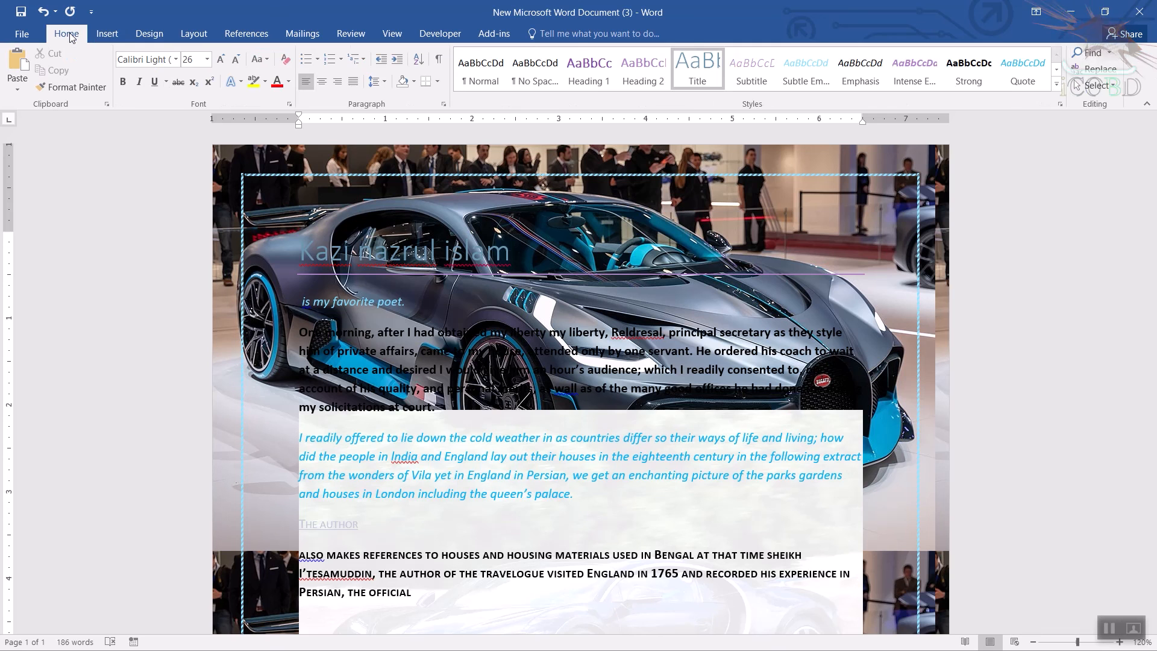
pyautogui.click(193, 34)
pyautogui.click(99, 75)
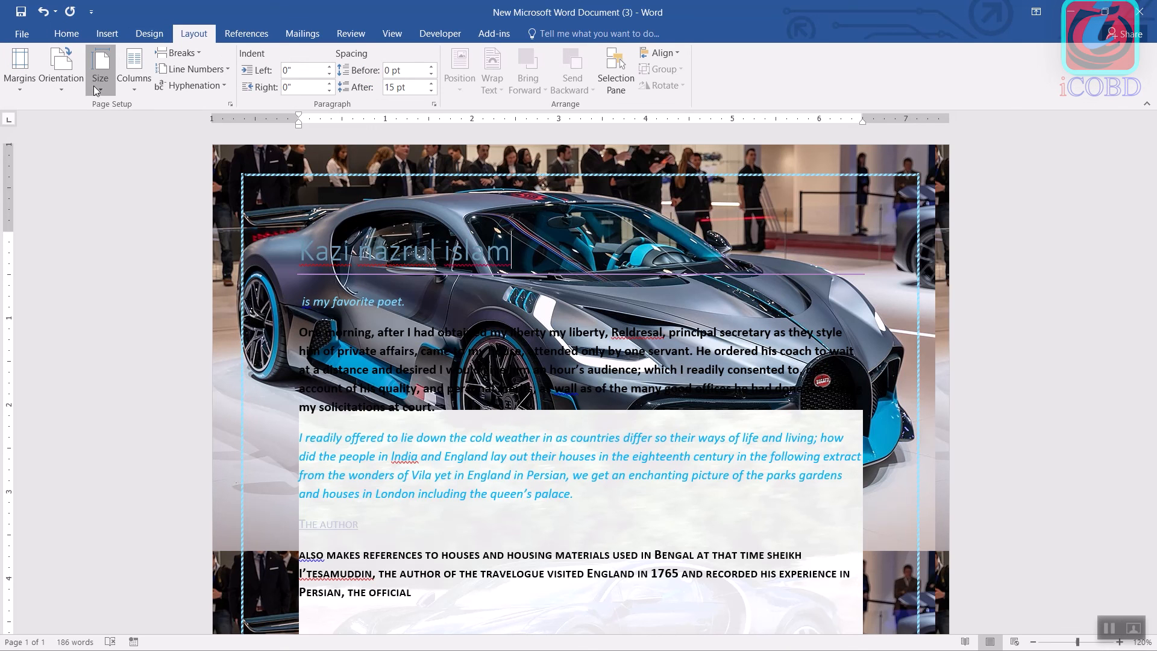
pyautogui.click(143, 421)
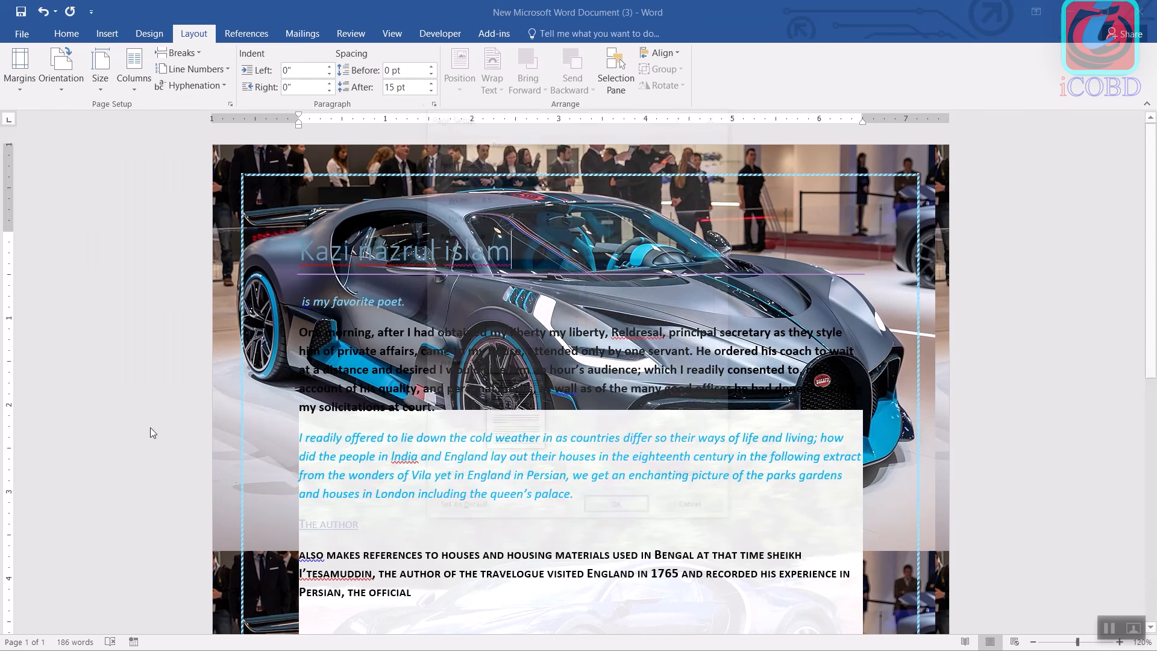
pyautogui.click(462, 140)
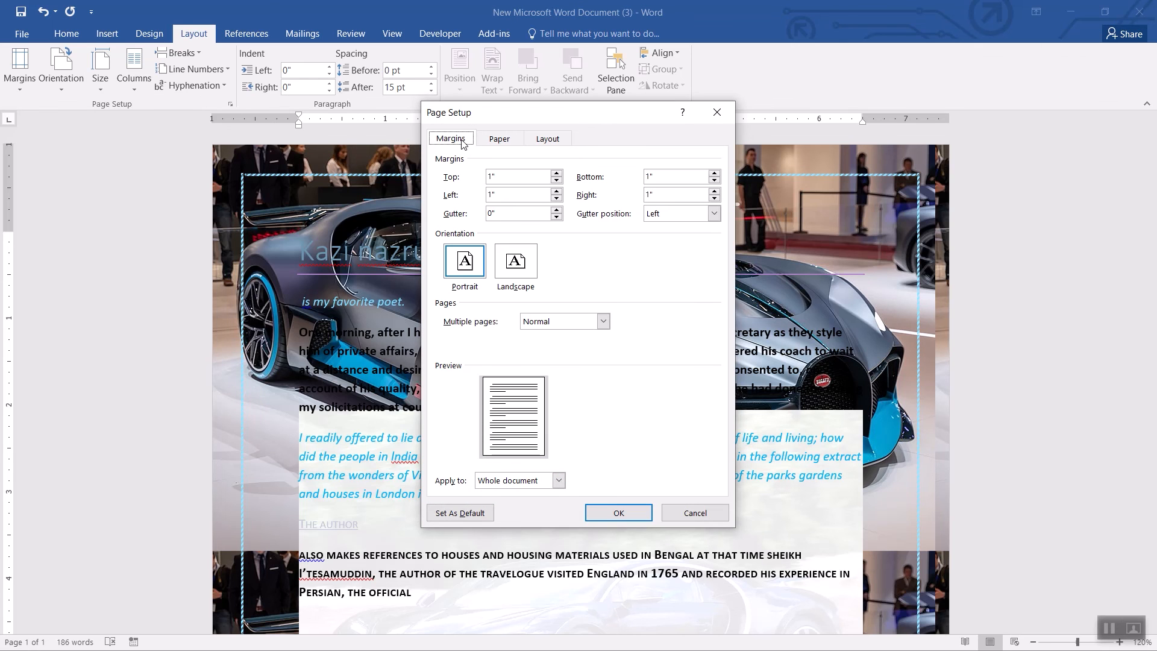
pyautogui.click(556, 199)
pyautogui.click(556, 199)
pyautogui.click(556, 199)
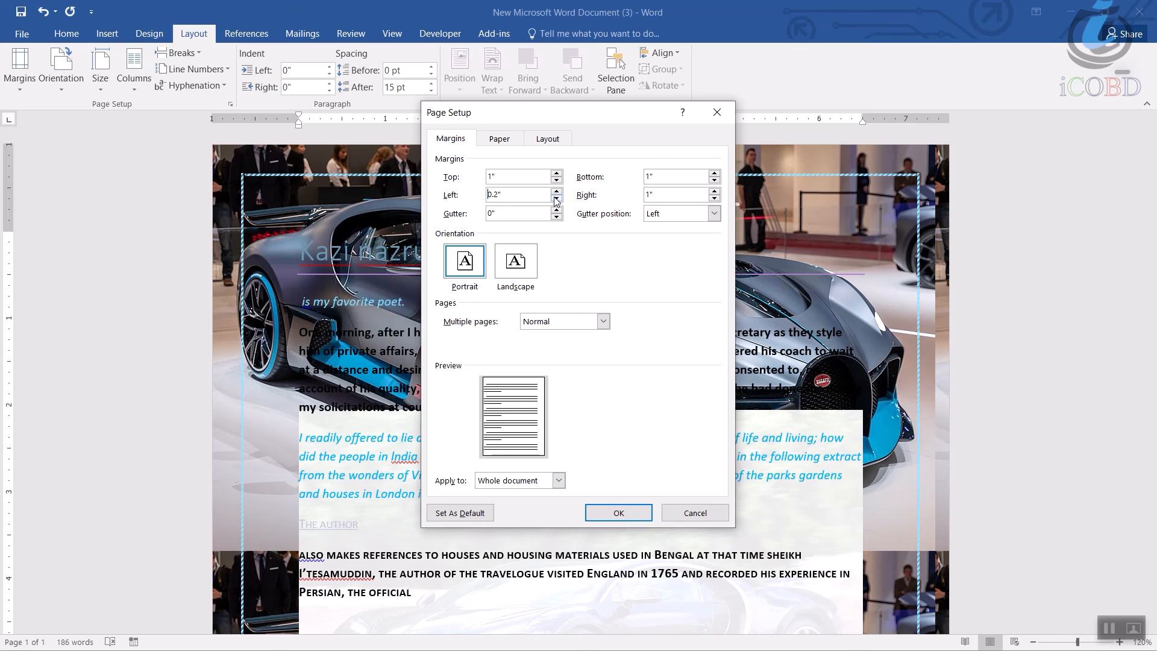
# Reduce the right page margin to 0" and apply the margin settings to the whole document
pyautogui.click(714, 199)
pyautogui.click(714, 199)
pyautogui.click(714, 198)
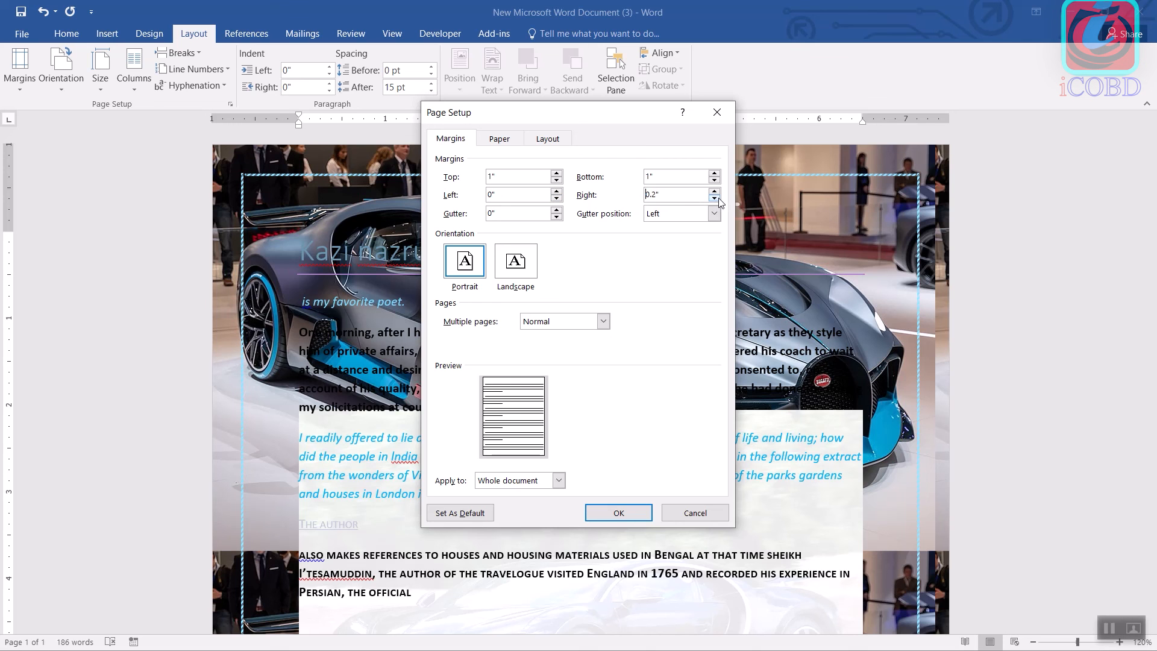
pyautogui.click(619, 513)
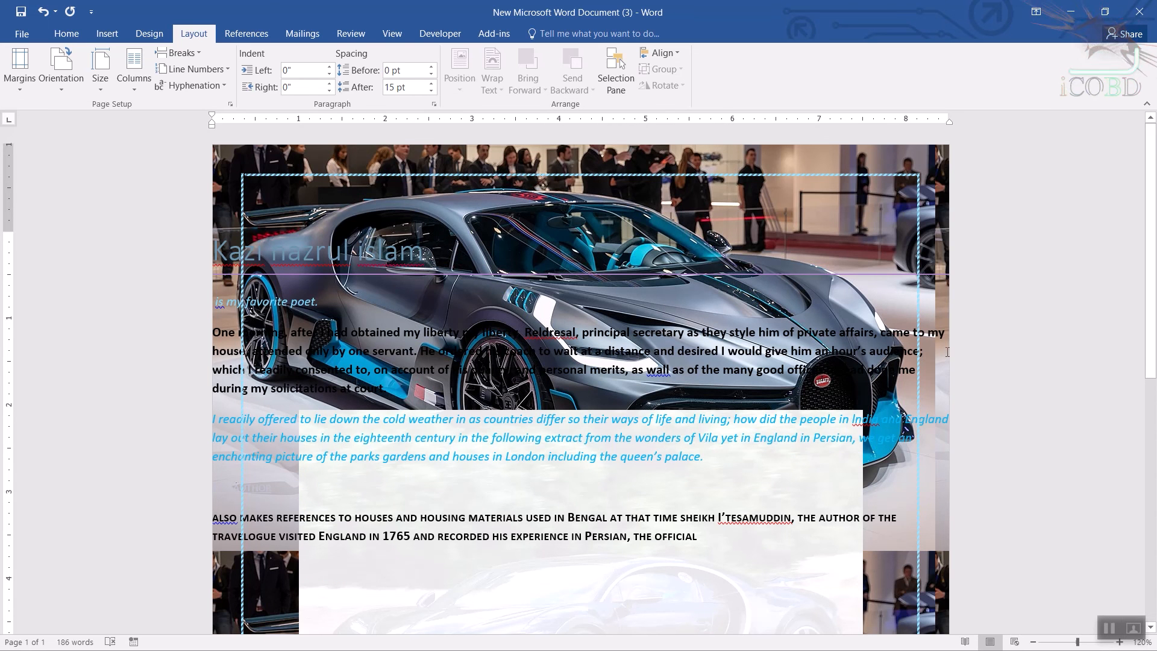
# Set the page border's left and right distances to 0 pt from the edge of the page and apply them
pyautogui.click(150, 34)
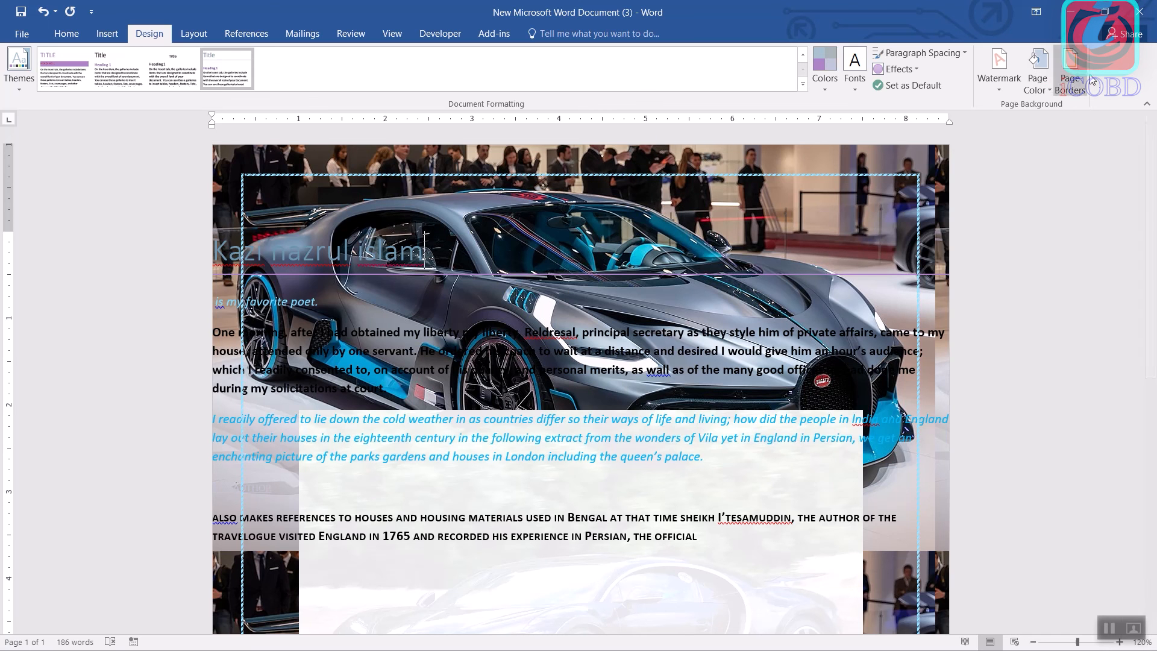
pyautogui.click(1070, 70)
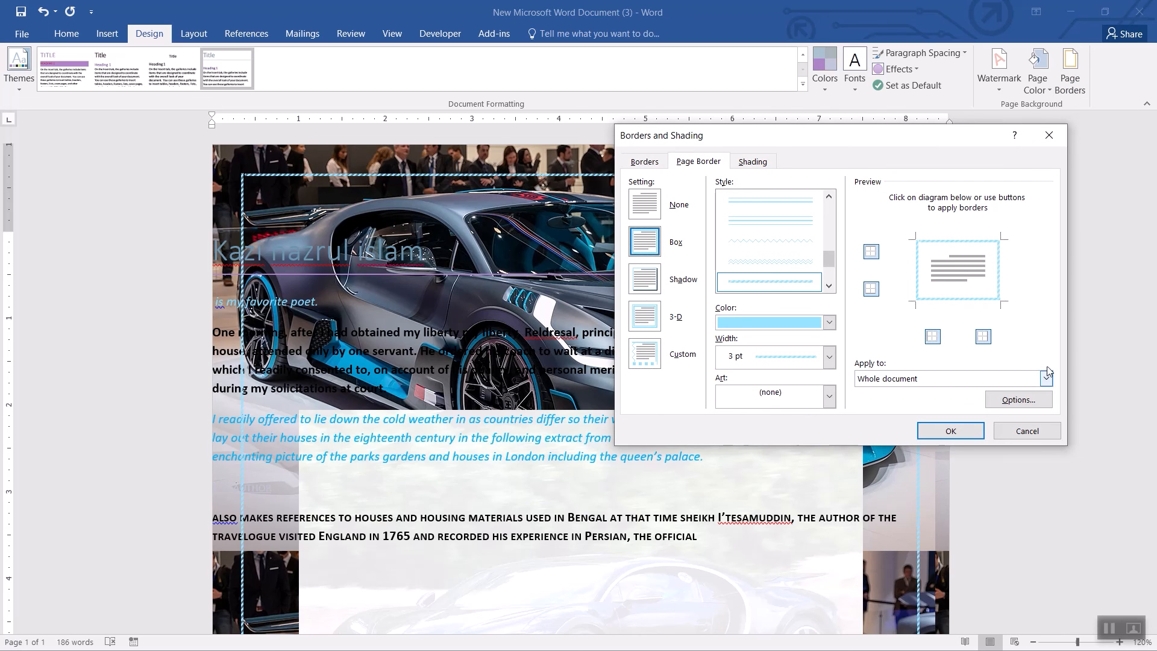
pyautogui.click(1018, 399)
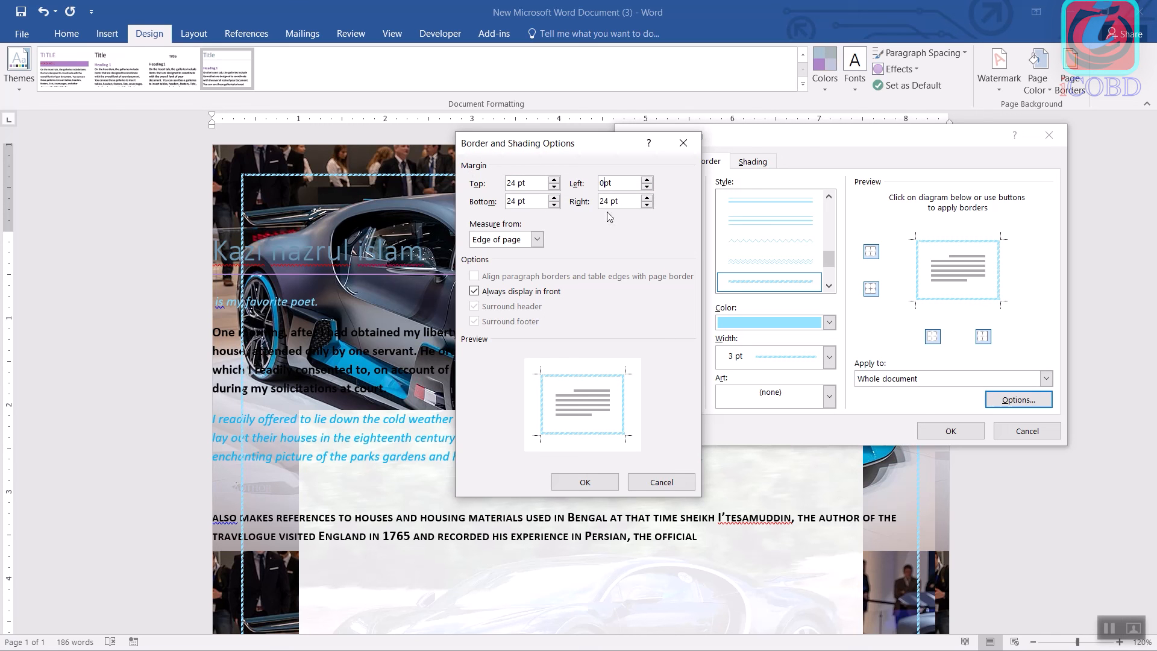
pyautogui.click(610, 482)
pyautogui.click(950, 430)
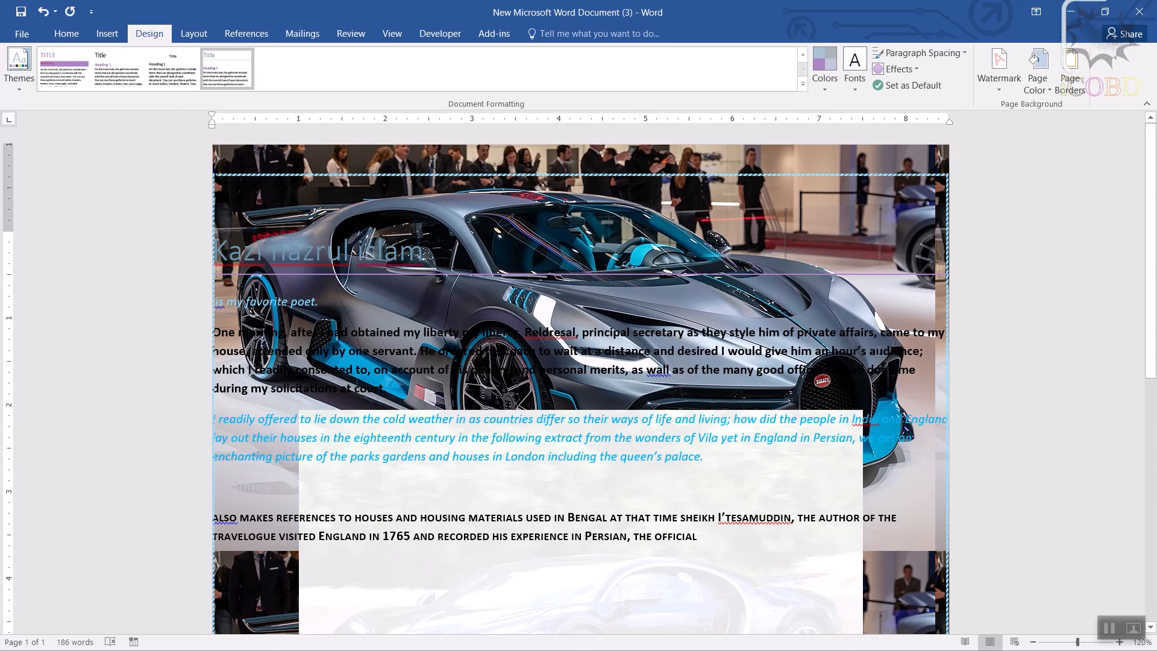
pyautogui.scroll(-1, 788, 365)
pyautogui.scroll(-10, 788, 365)
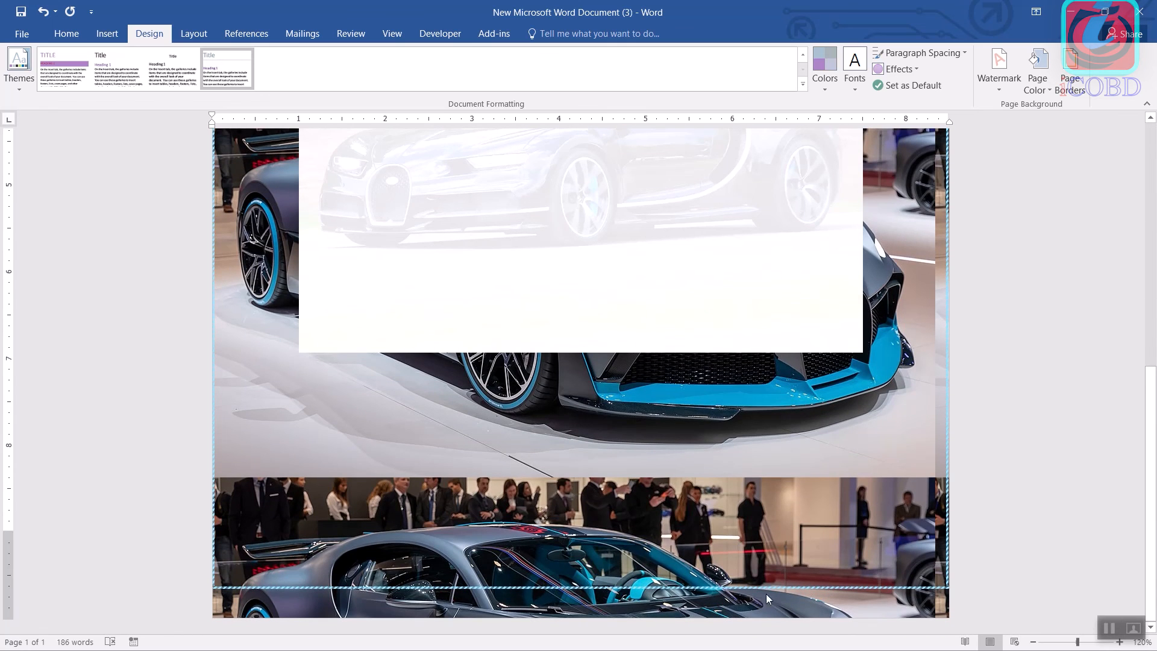
pyautogui.scroll(10, 767, 444)
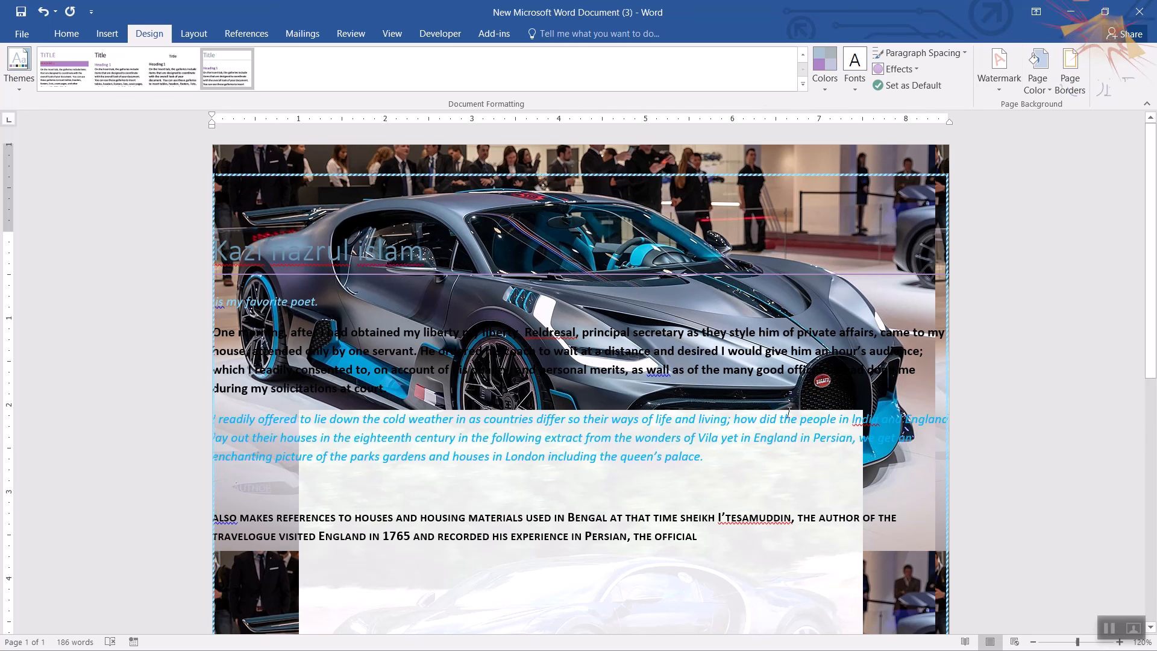
# Look through the page border, paragraph border and shading settings again and cancel without applying anything
pyautogui.click(1071, 63)
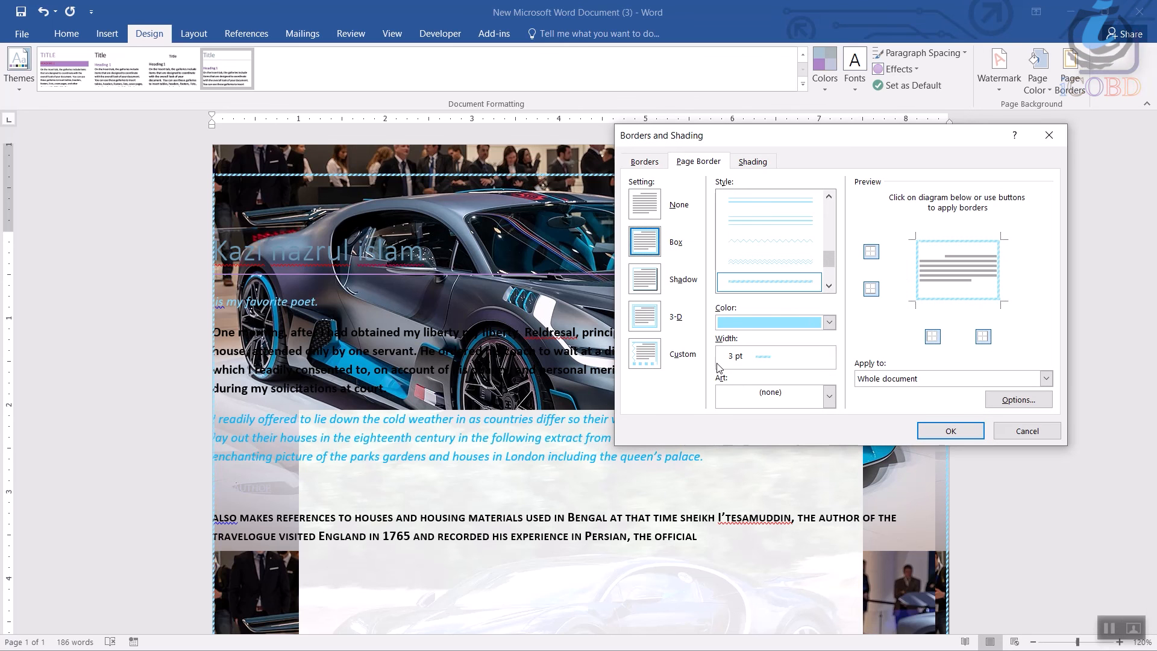
pyautogui.click(644, 161)
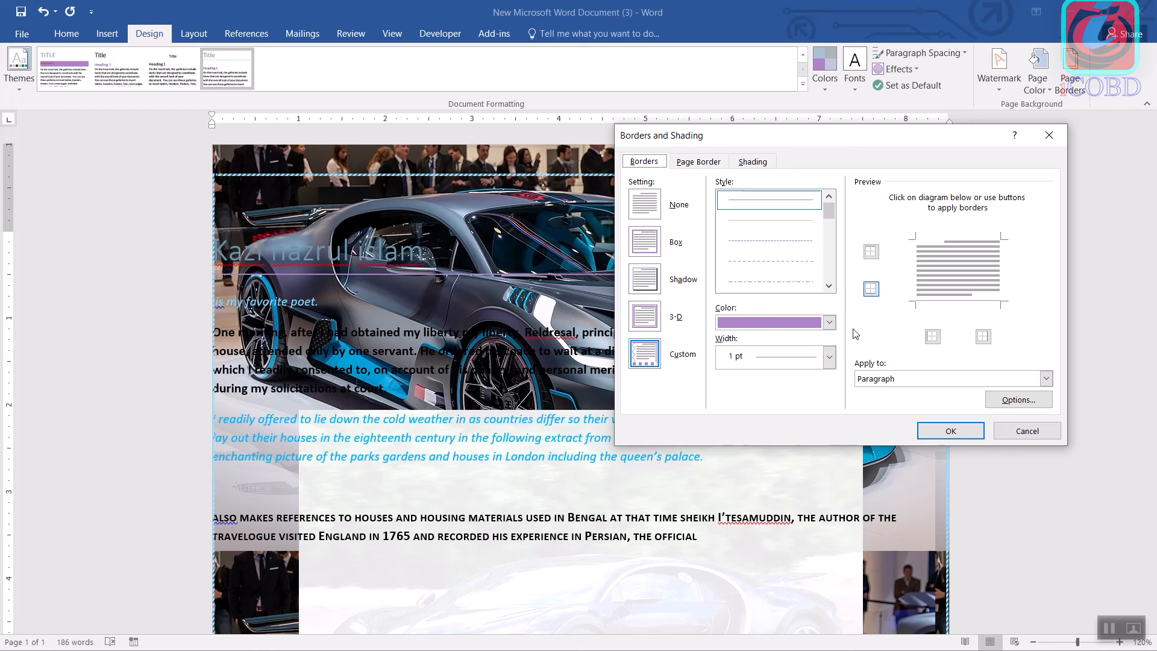
pyautogui.click(983, 336)
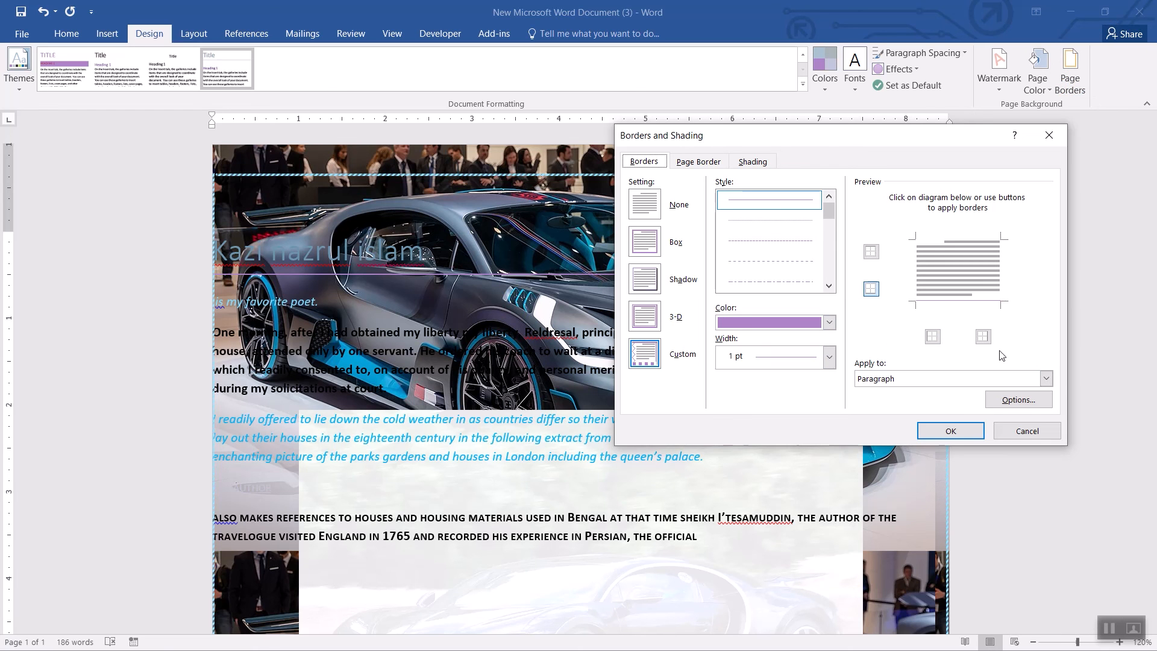
pyautogui.click(753, 162)
pyautogui.click(707, 163)
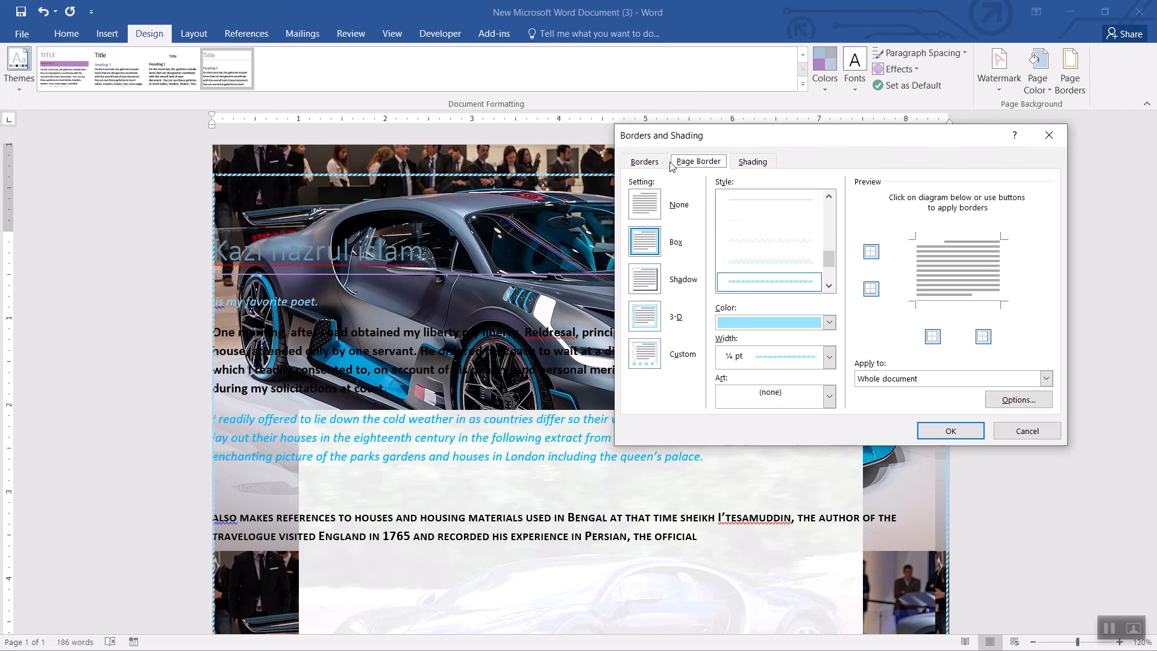
pyautogui.click(643, 161)
pyautogui.click(1026, 431)
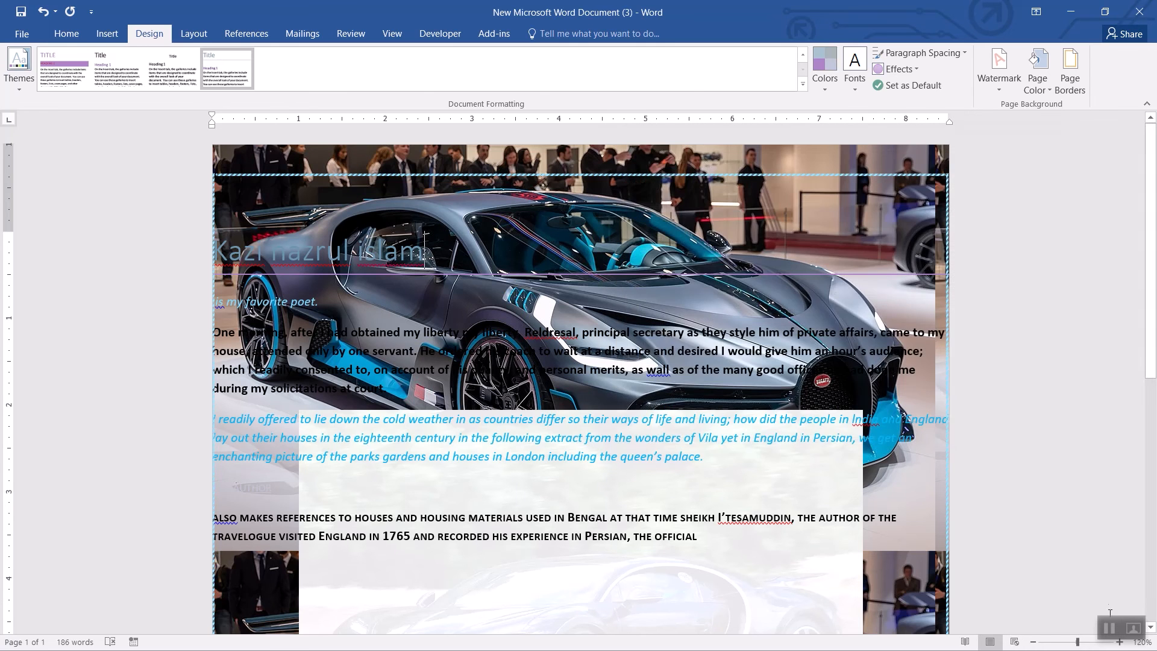